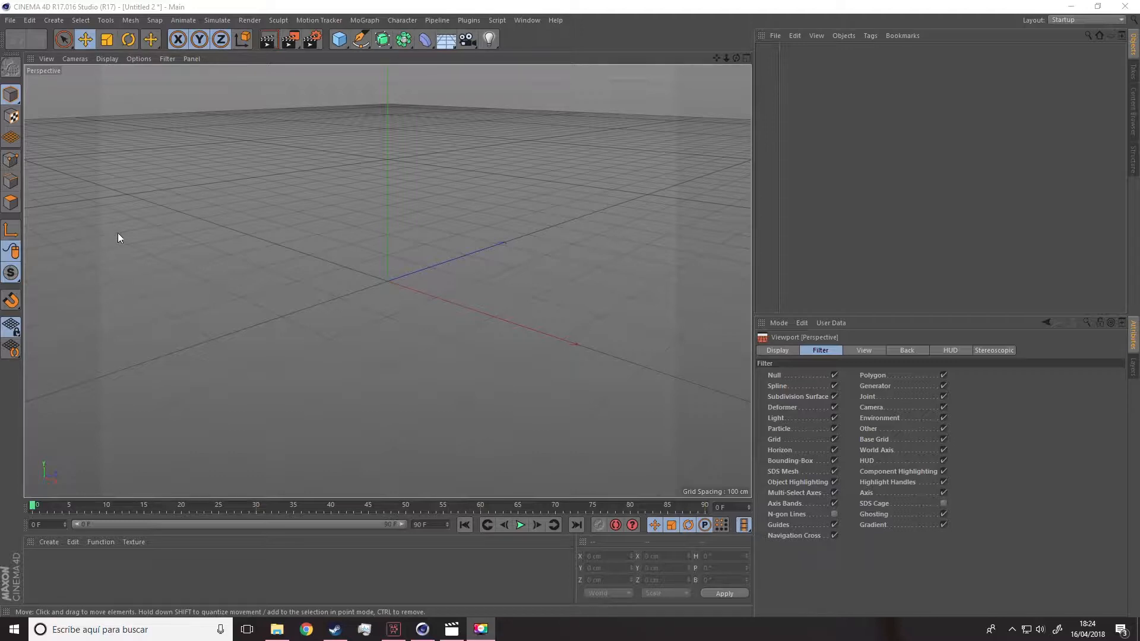
Add a sphere primitive to the empty scene.
{"action": "left_click", "coordinate": [339, 39]}
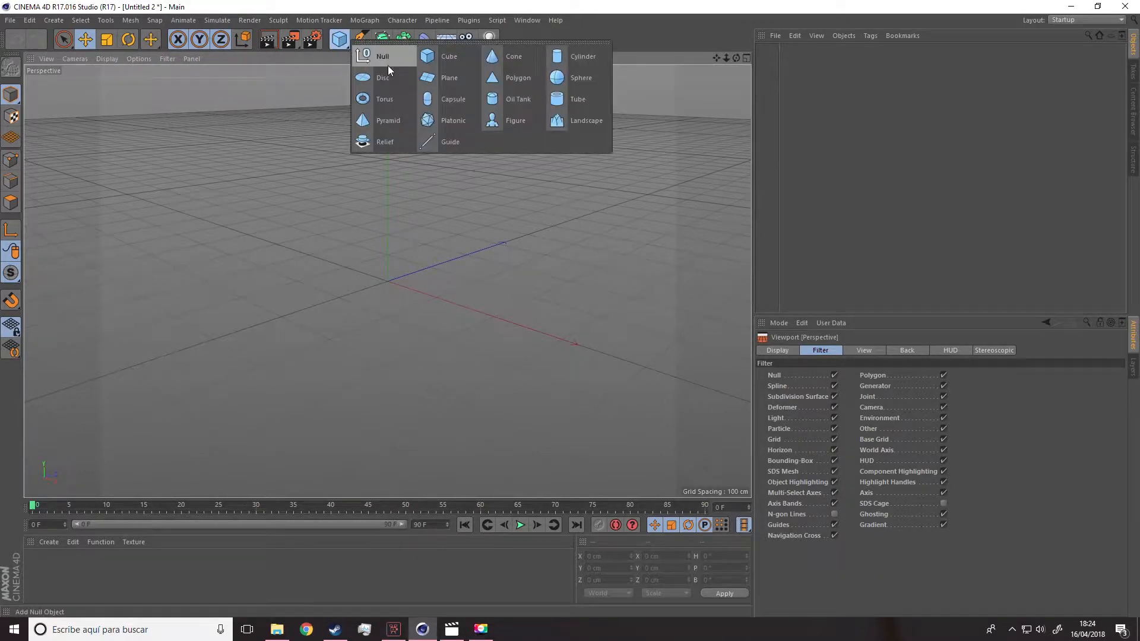
{"action": "left_click", "coordinate": [564, 78]}
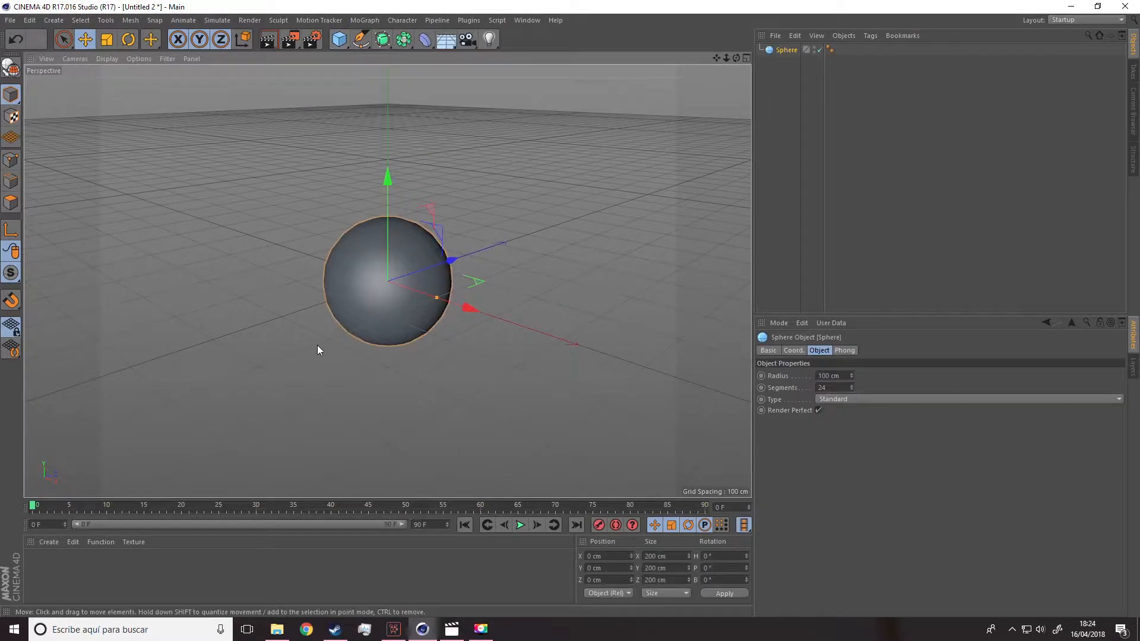
{"action": "left_click_drag", "start_coordinate": [317, 344], "coordinate": [369, 323], "text": "alt"}
{"action": "scroll", "coordinate": [369, 323], "scroll_direction": "up", "scroll_amount": 4}
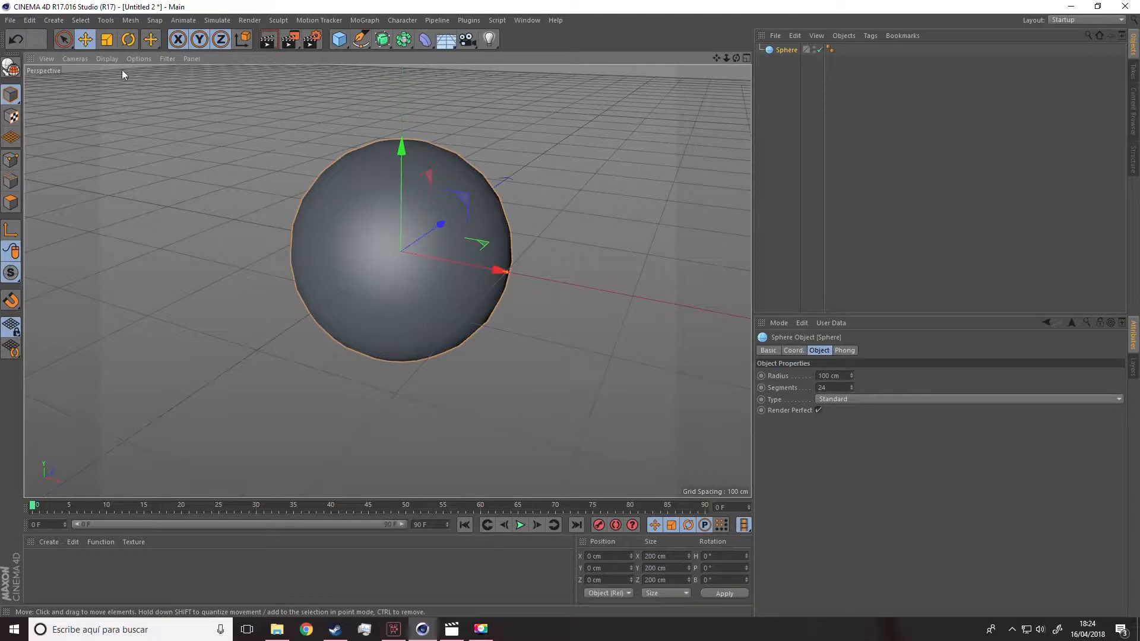
Set the perspective view's display mode to Gouraud Shading (Lines).
{"action": "left_click", "coordinate": [108, 58]}
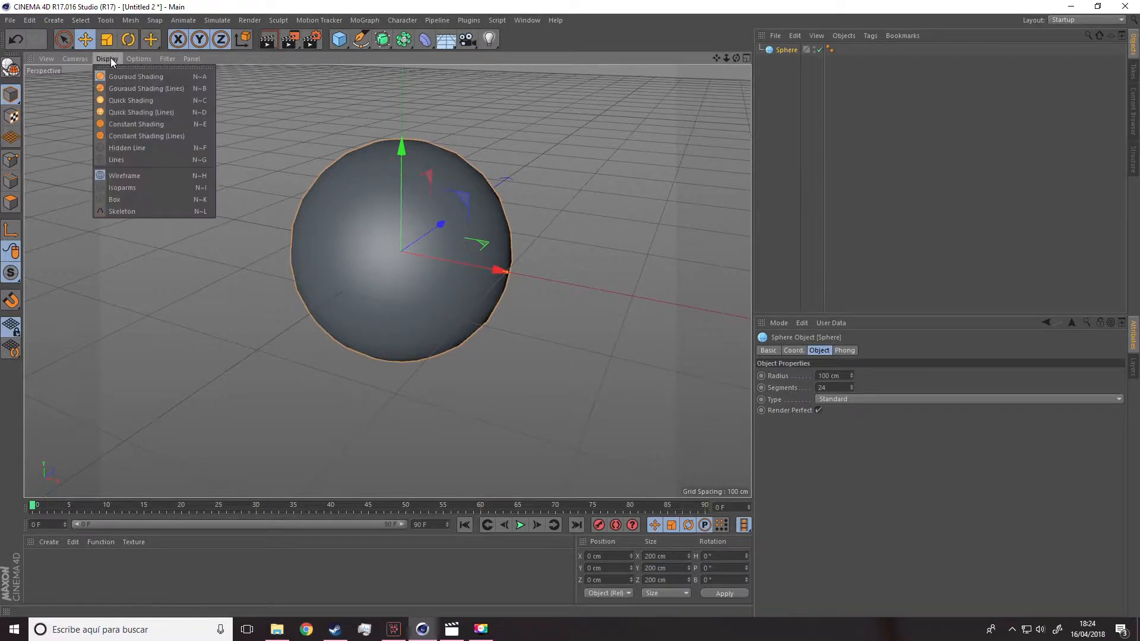
{"action": "left_click", "coordinate": [127, 89]}
{"action": "mouse_move", "coordinate": [346, 376]}
{"action": "left_mouse_down", "text": "alt"}
{"action": "mouse_move", "coordinate": [394, 326]}
{"action": "mouse_move", "coordinate": [354, 366]}
{"action": "left_mouse_up", "text": "alt"}
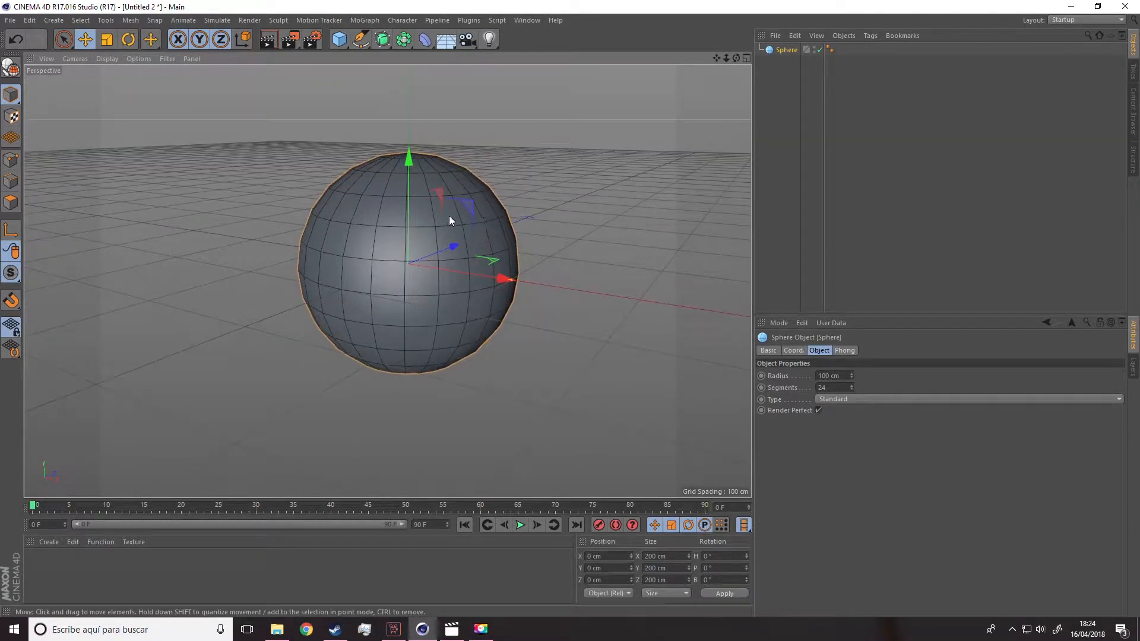
Change the sphere's type to Hexahedron.
{"action": "left_click", "coordinate": [829, 398]}
{"action": "left_click", "coordinate": [838, 439]}
{"action": "left_click_drag", "start_coordinate": [347, 276], "coordinate": [339, 230], "text": "alt"}
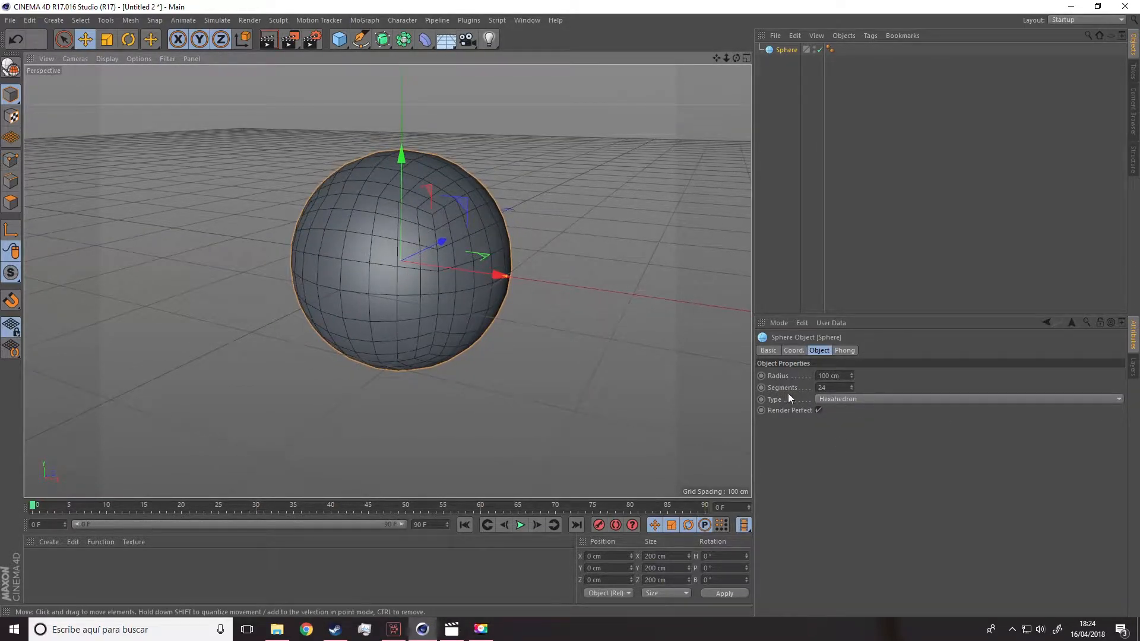
Set the sphere's segments to 9 and convert it to an editable polygon object.
{"action": "left_click", "coordinate": [822, 387]}
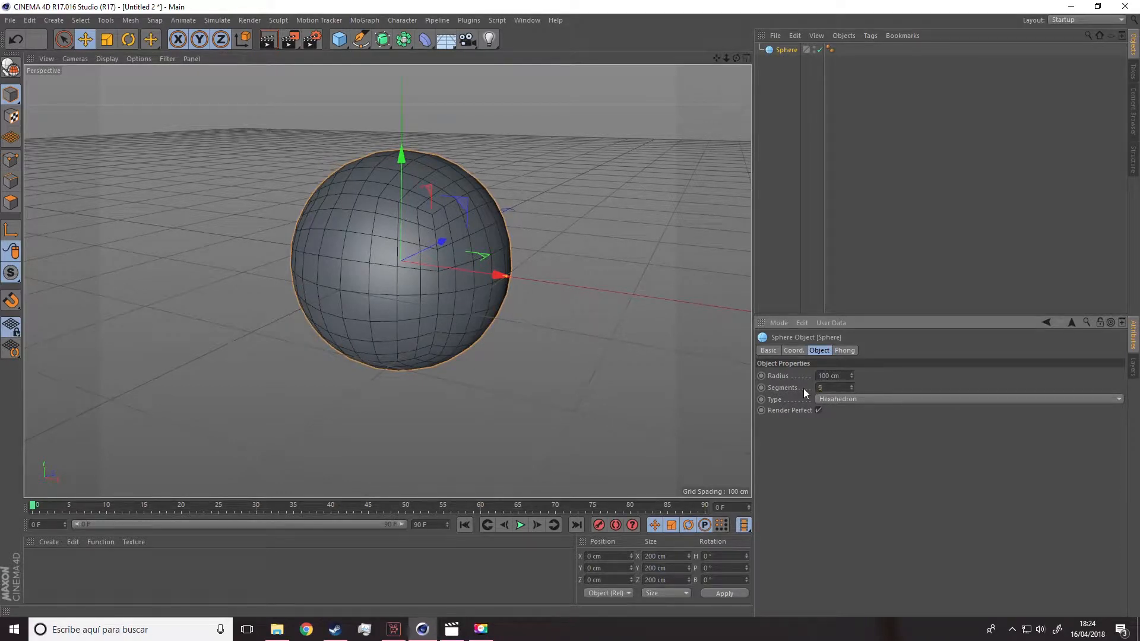
{"action": "left_click_drag", "start_coordinate": [610, 389], "coordinate": [342, 215], "text": "alt"}
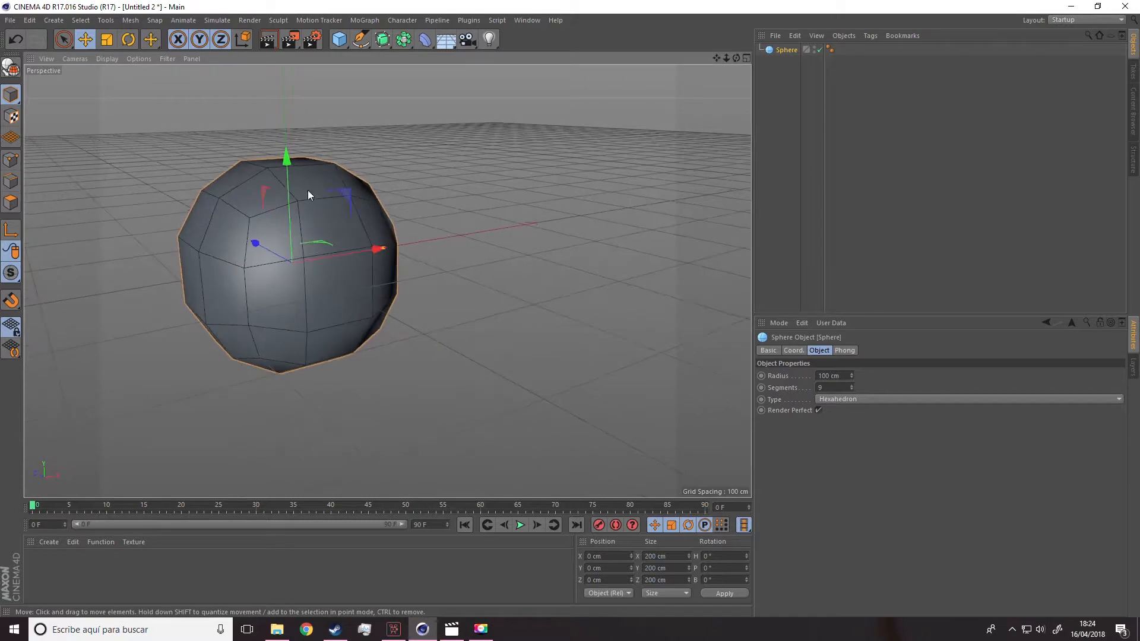
{"action": "left_click_drag", "start_coordinate": [314, 315], "coordinate": [448, 237], "text": "alt"}
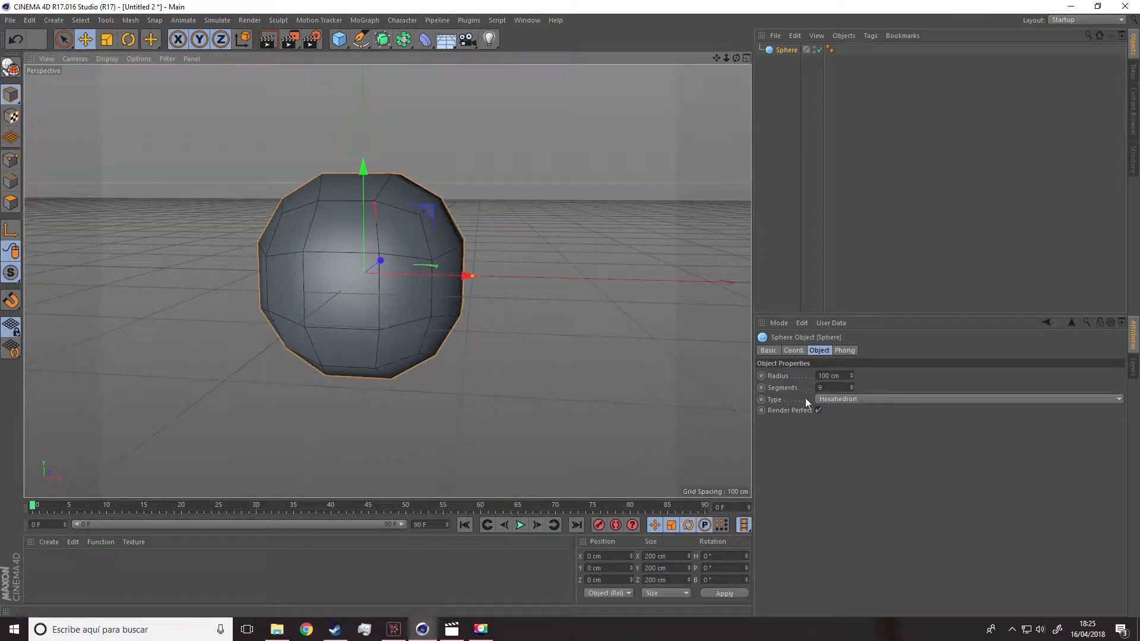
{"action": "left_click_drag", "start_coordinate": [369, 311], "coordinate": [399, 314], "text": "alt"}
{"action": "scroll", "coordinate": [399, 313], "scroll_direction": "up", "scroll_amount": 4}
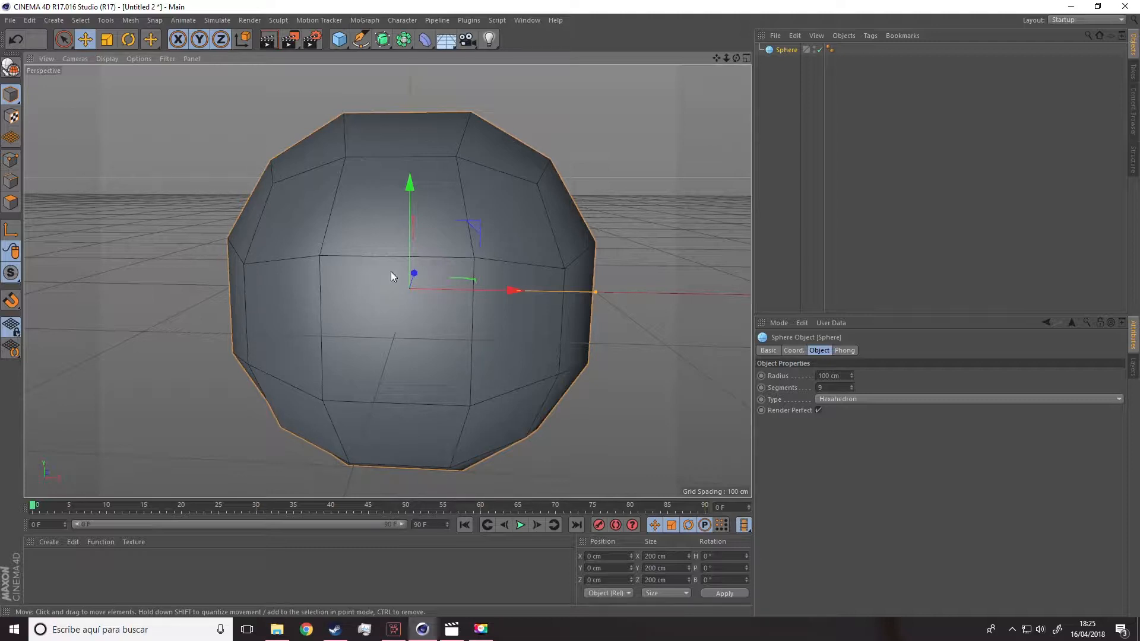
{"action": "left_click", "coordinate": [11, 70]}
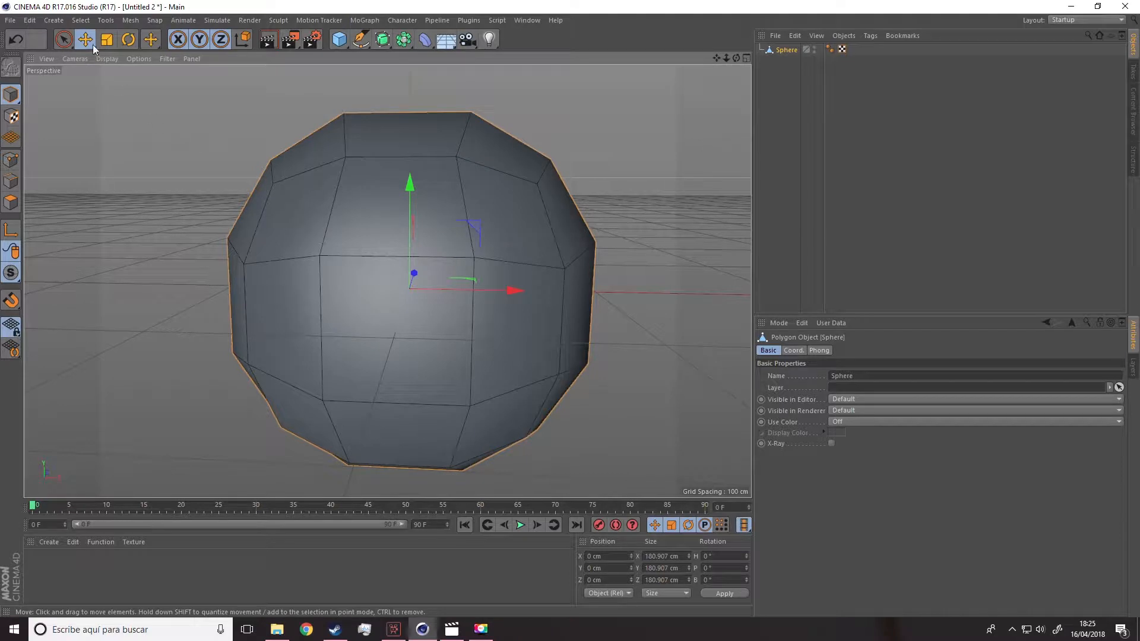
Detach the selection commands and the mesh commands as two floating palettes on either side of the sphere.
{"action": "left_click", "coordinate": [87, 20]}
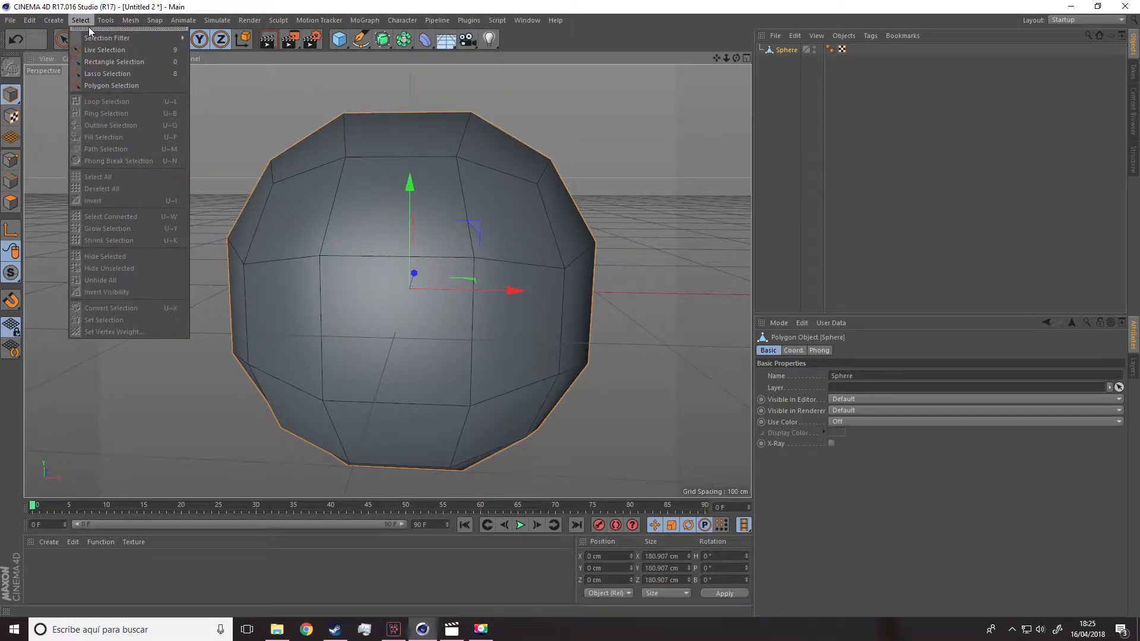
{"action": "left_click_drag", "start_coordinate": [90, 29], "coordinate": [76, 102]}
{"action": "left_click", "coordinate": [131, 21]}
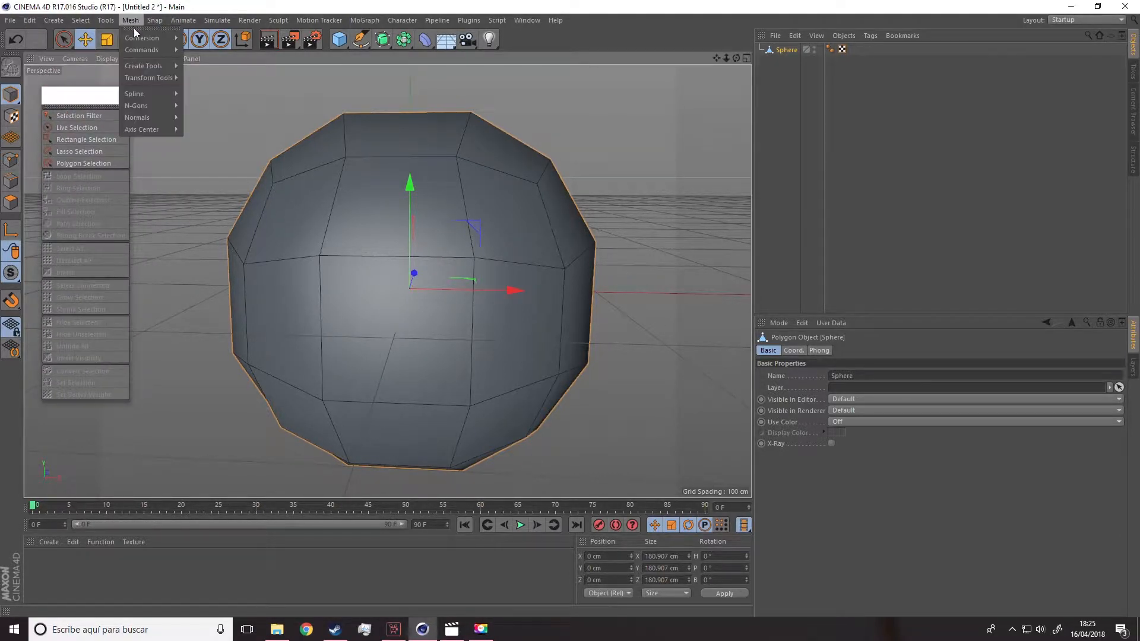
{"action": "mouse_move", "coordinate": [172, 51]}
{"action": "left_click_drag", "start_coordinate": [214, 44], "coordinate": [693, 88]}
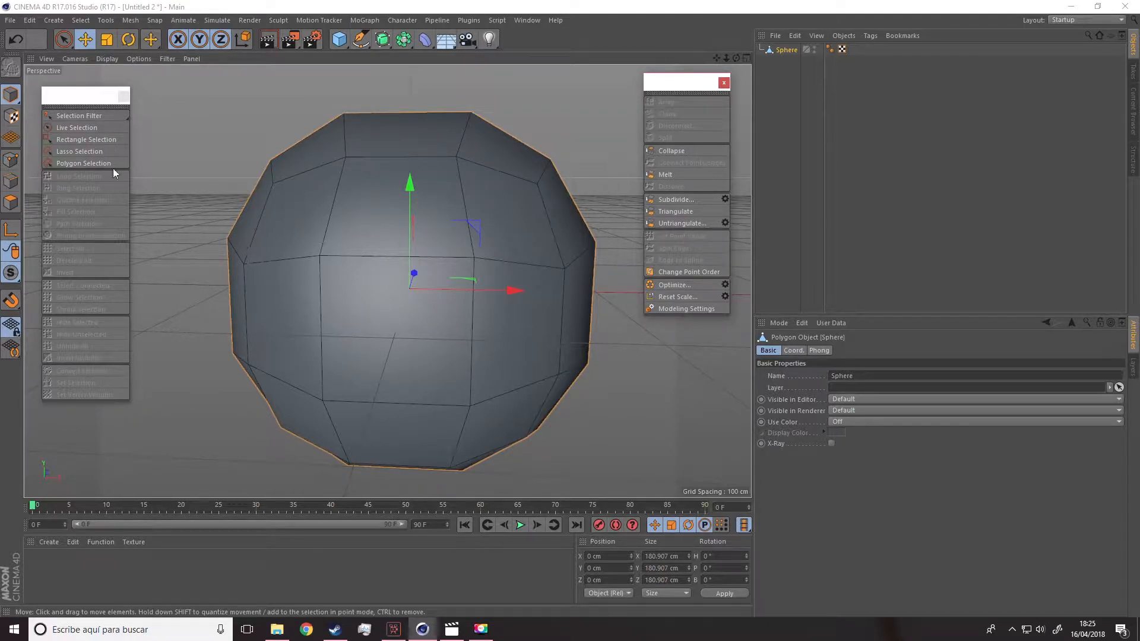
Select the edge loop just above the sphere's equator with Loop Selection in Edge mode.
{"action": "left_click", "coordinate": [81, 20]}
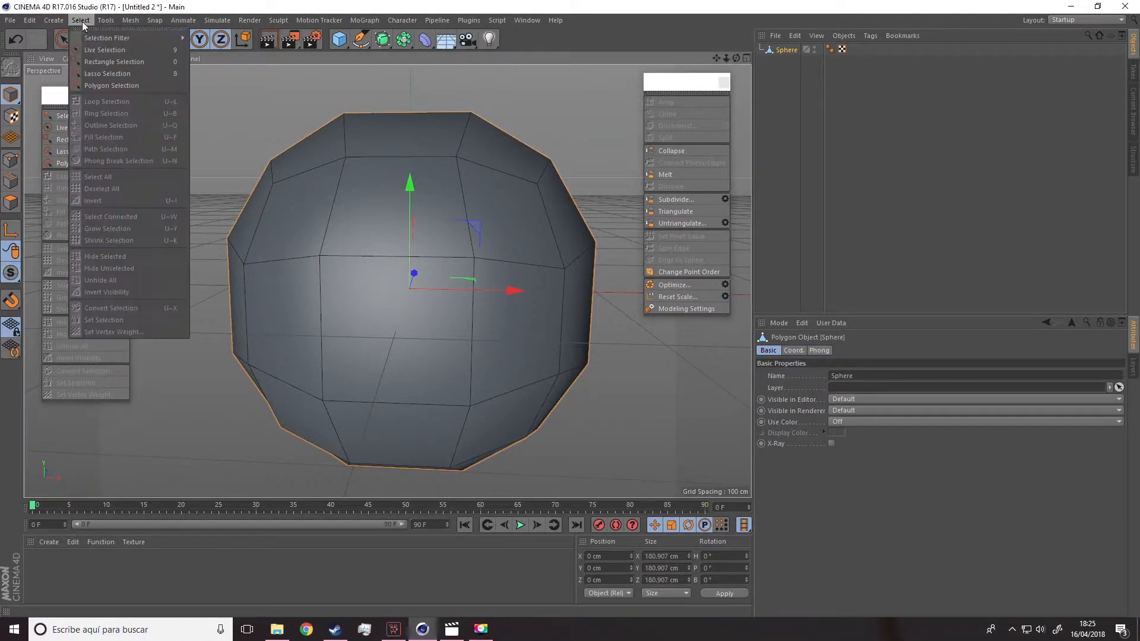
{"action": "left_click", "coordinate": [5, 188]}
{"action": "left_click", "coordinate": [11, 181]}
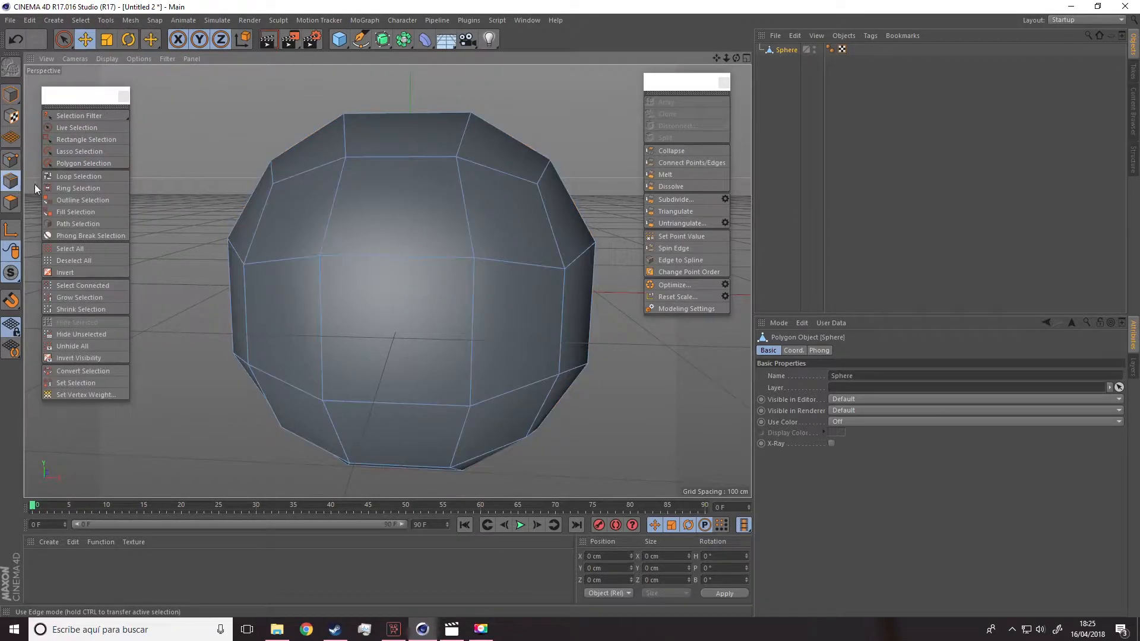
{"action": "left_click", "coordinate": [70, 177]}
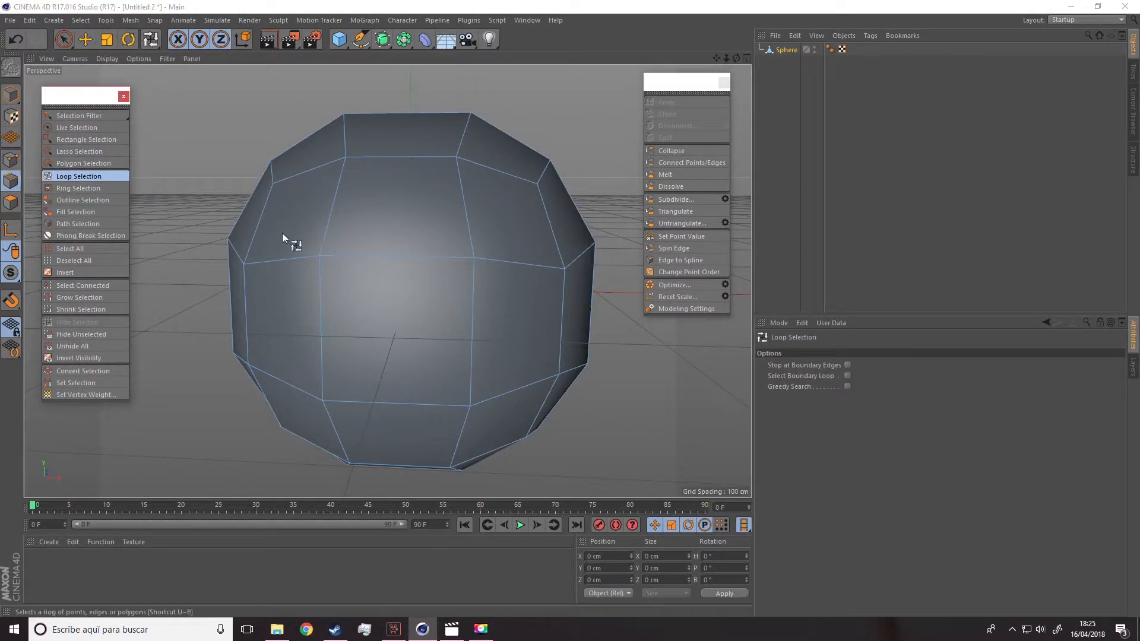
{"action": "left_click", "coordinate": [336, 254]}
{"action": "left_click", "coordinate": [334, 405], "text": "shift"}
{"action": "left_click_drag", "start_coordinate": [334, 404], "coordinate": [415, 298], "text": "alt"}
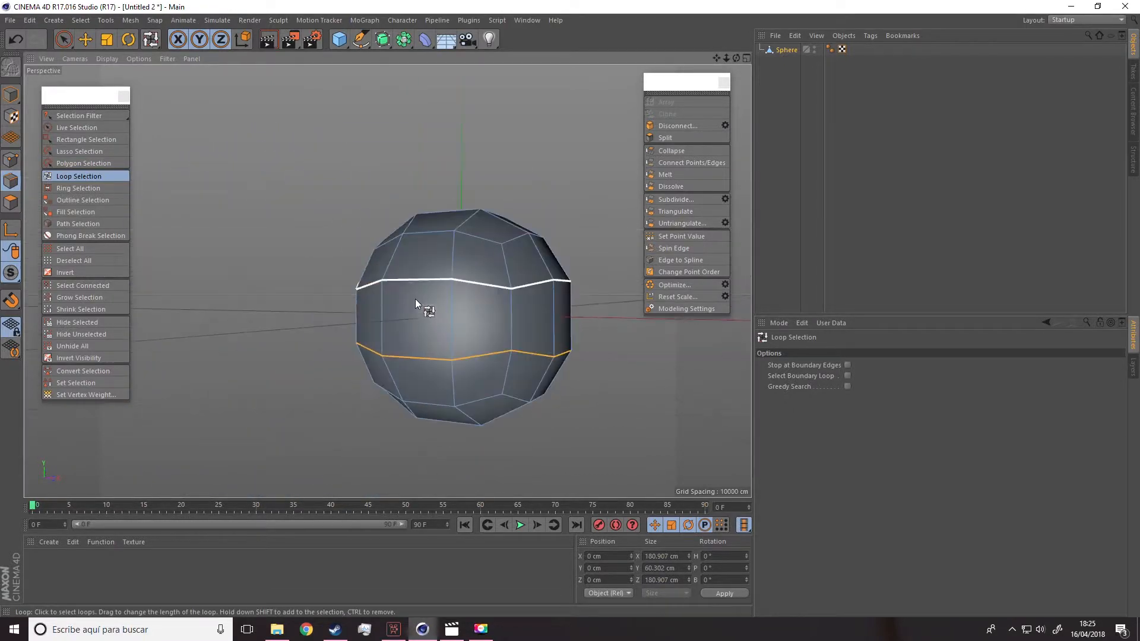
{"action": "left_click", "coordinate": [494, 290]}
{"action": "scroll", "coordinate": [467, 306], "scroll_direction": "up", "scroll_amount": 2}
{"action": "left_click_drag", "start_coordinate": [469, 302], "coordinate": [347, 269], "text": "alt"}
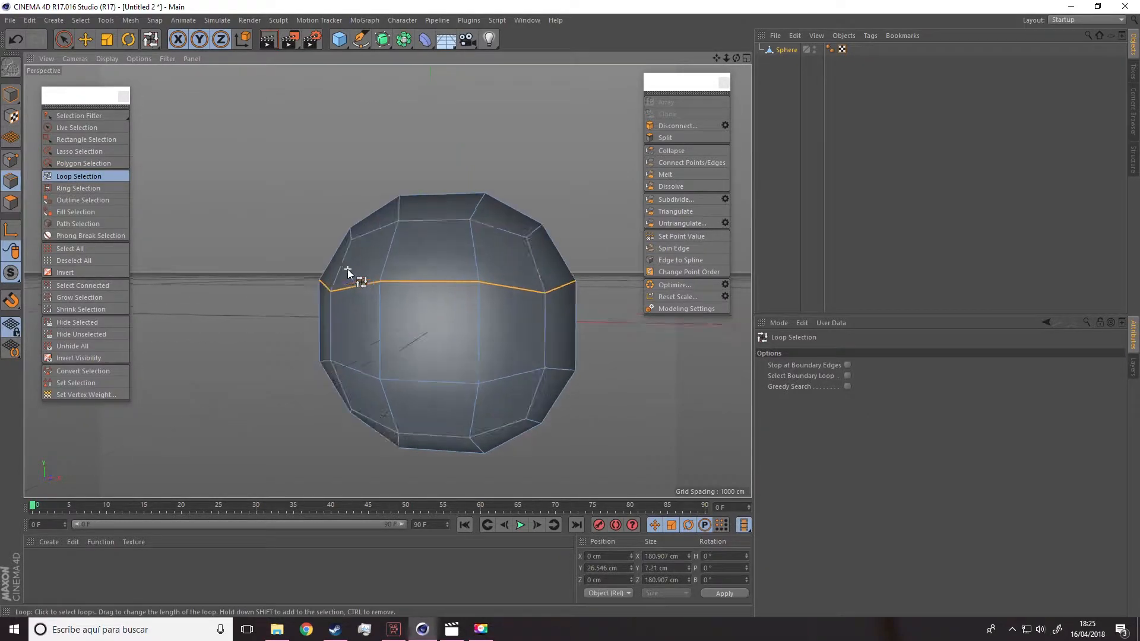
{"action": "scroll", "coordinate": [347, 269], "scroll_direction": "up", "scroll_amount": 2}
Flatten the edge loop just above the equator using Set Point Value with Y set to Center.
{"action": "left_click", "coordinate": [11, 160]}
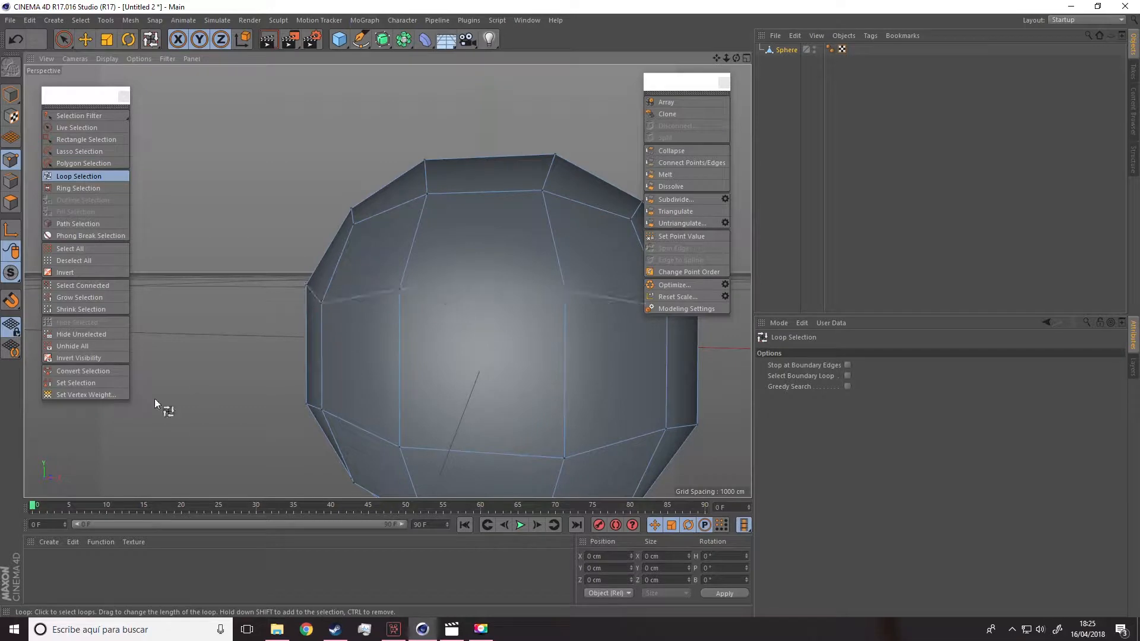
{"action": "left_click", "coordinate": [12, 184]}
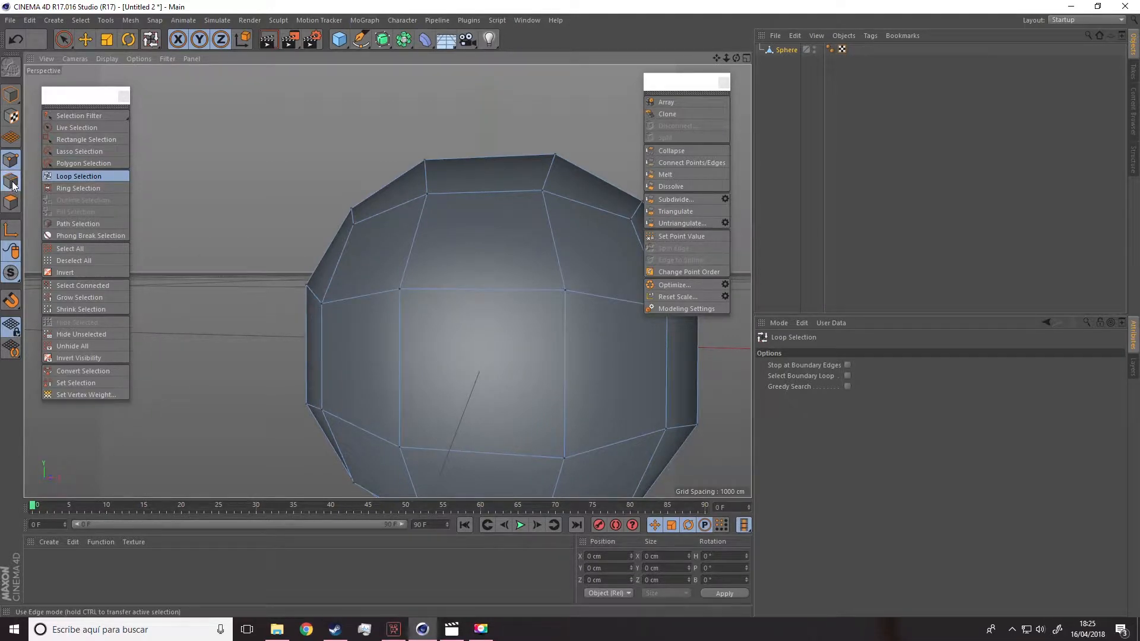
{"action": "left_click", "coordinate": [429, 290]}
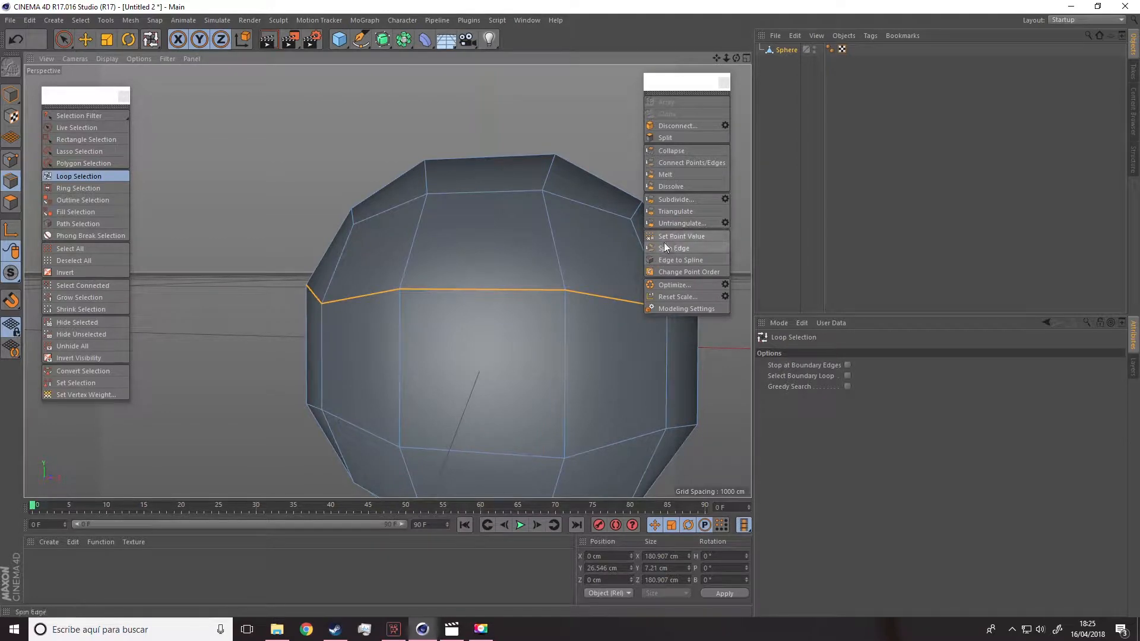
{"action": "left_click", "coordinate": [681, 235]}
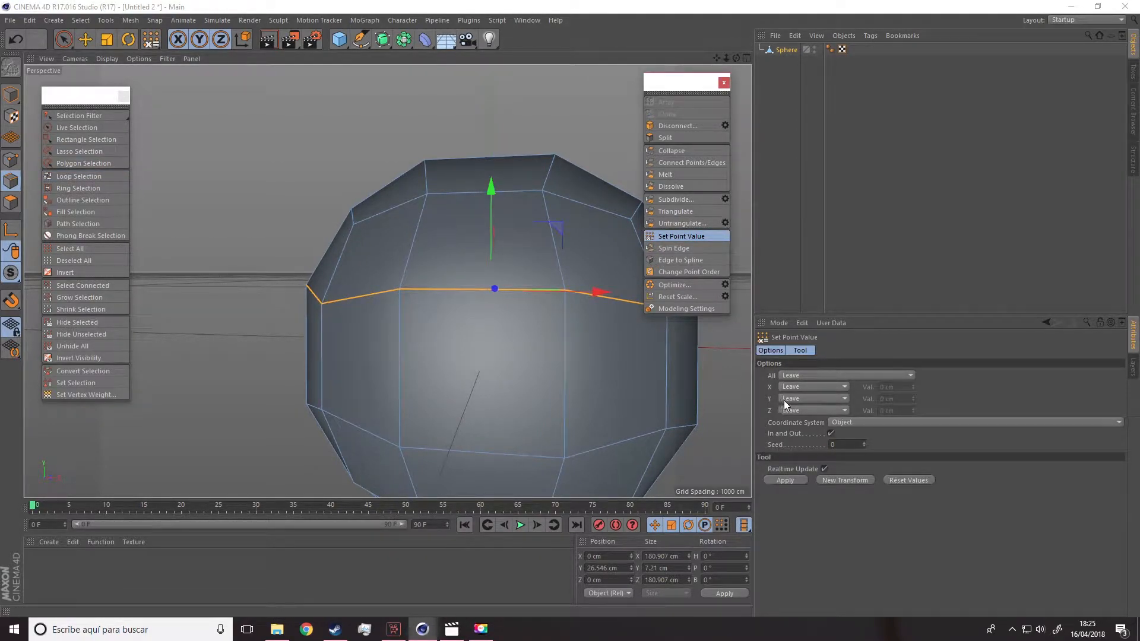
{"action": "left_click", "coordinate": [783, 399]}
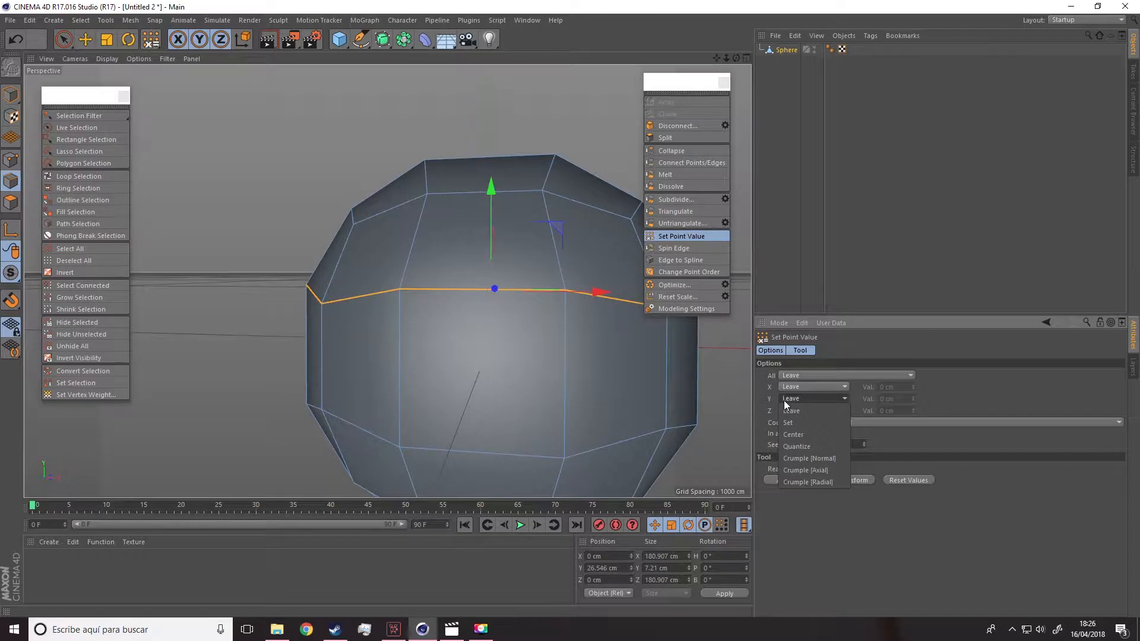
{"action": "left_click", "coordinate": [797, 436]}
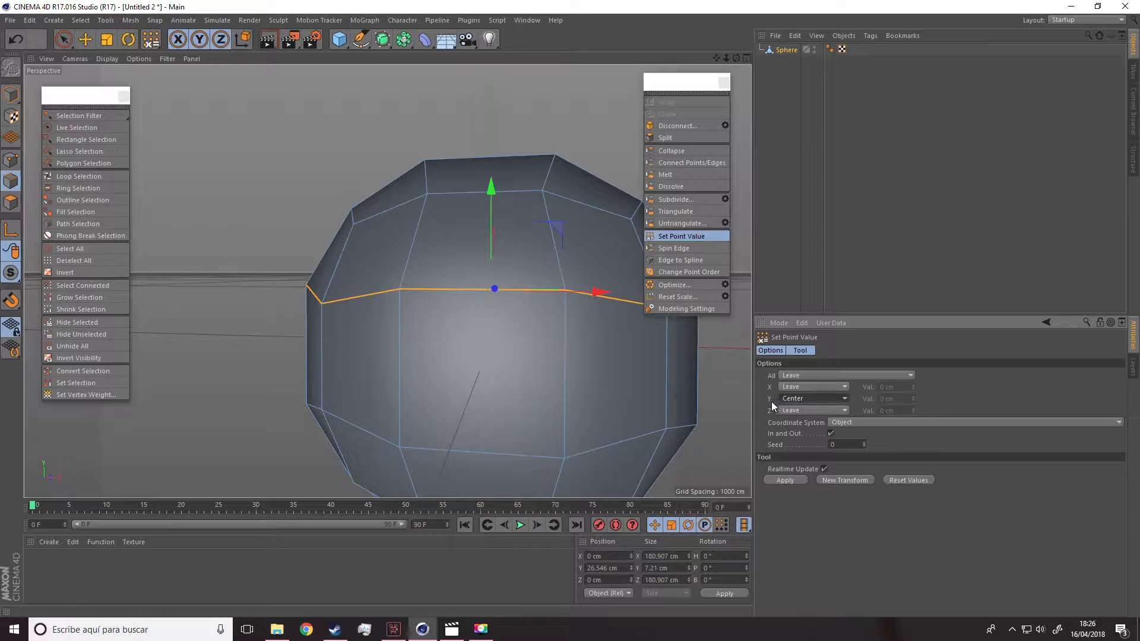
{"action": "left_click", "coordinate": [784, 480]}
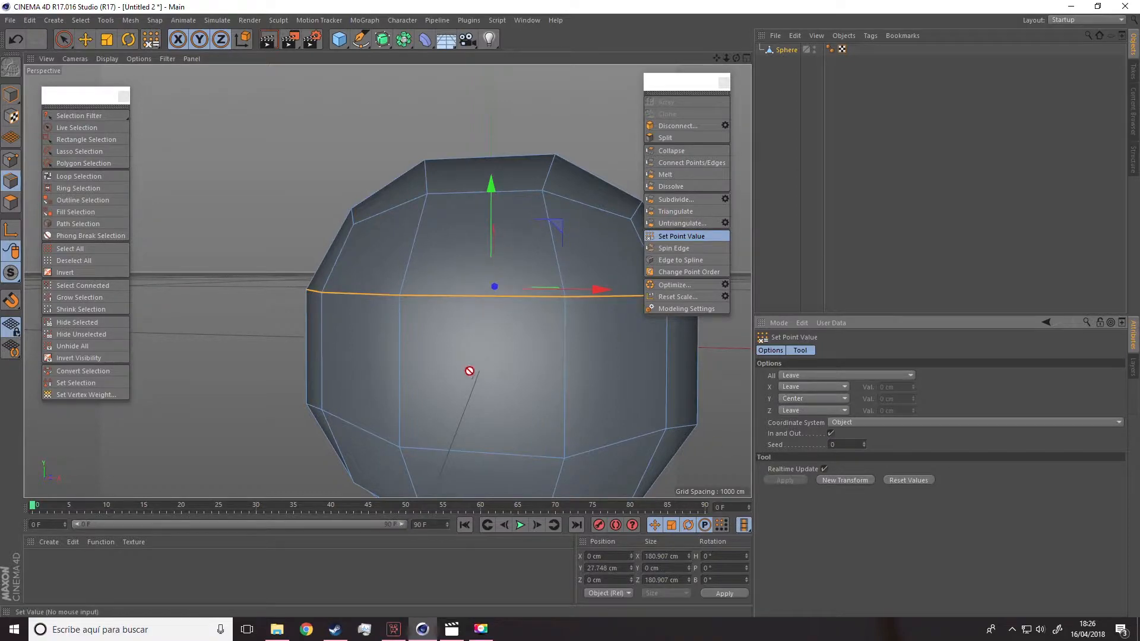
Select the edge loop just below the equator and flatten it with Set Point Value, keeping Y at Center.
{"action": "scroll", "coordinate": [471, 377], "scroll_direction": "down", "scroll_amount": 3}
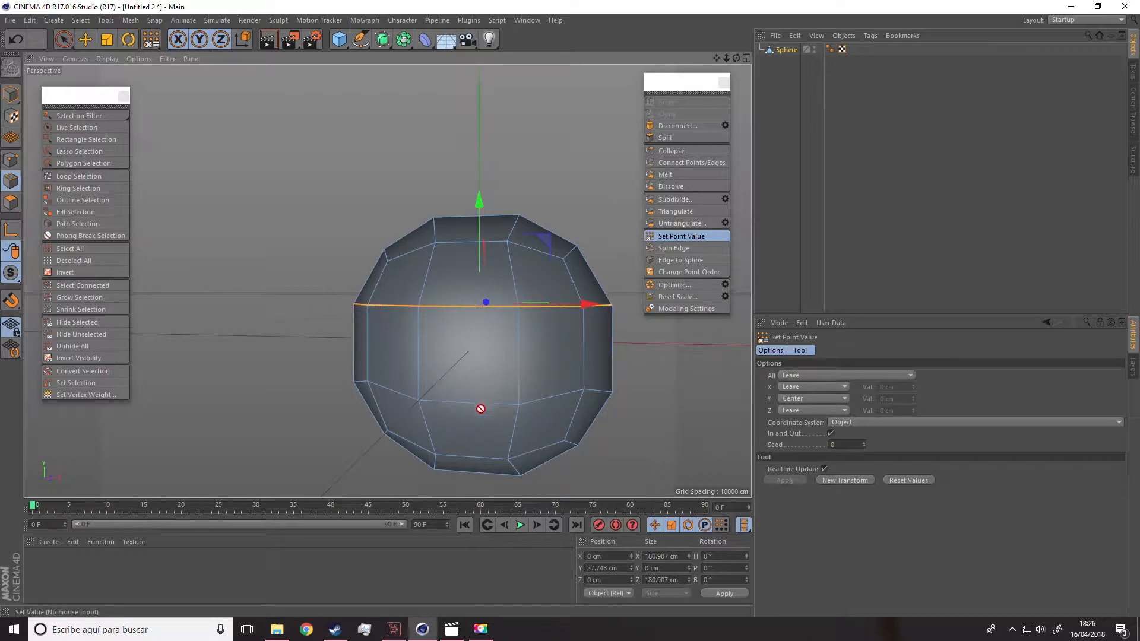
{"action": "left_click", "coordinate": [65, 40]}
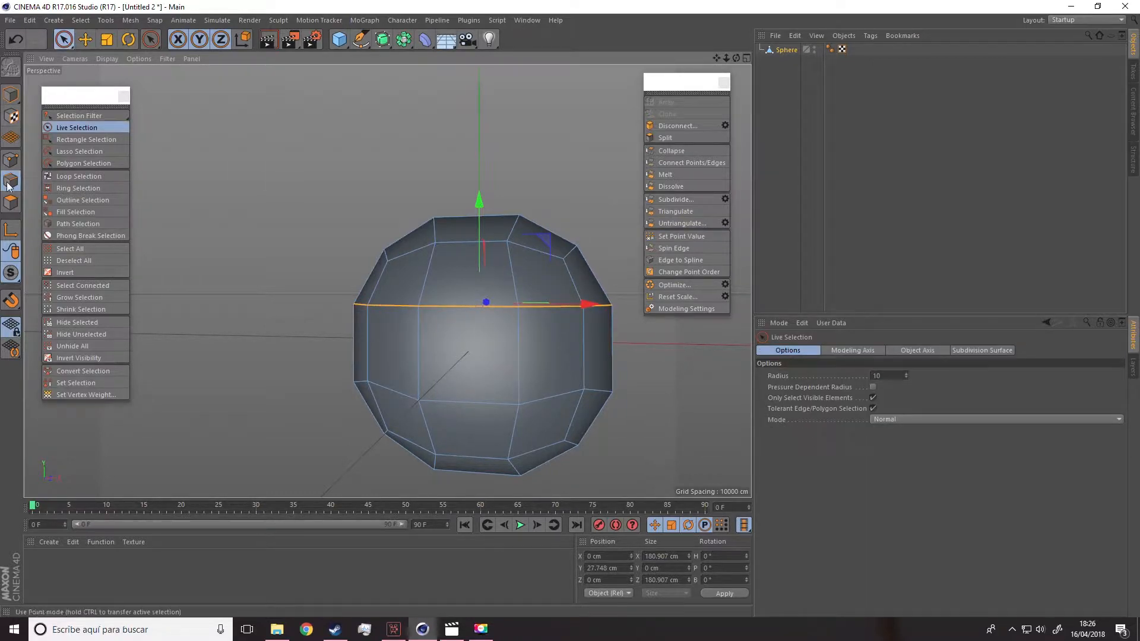
{"action": "left_click", "coordinate": [55, 173]}
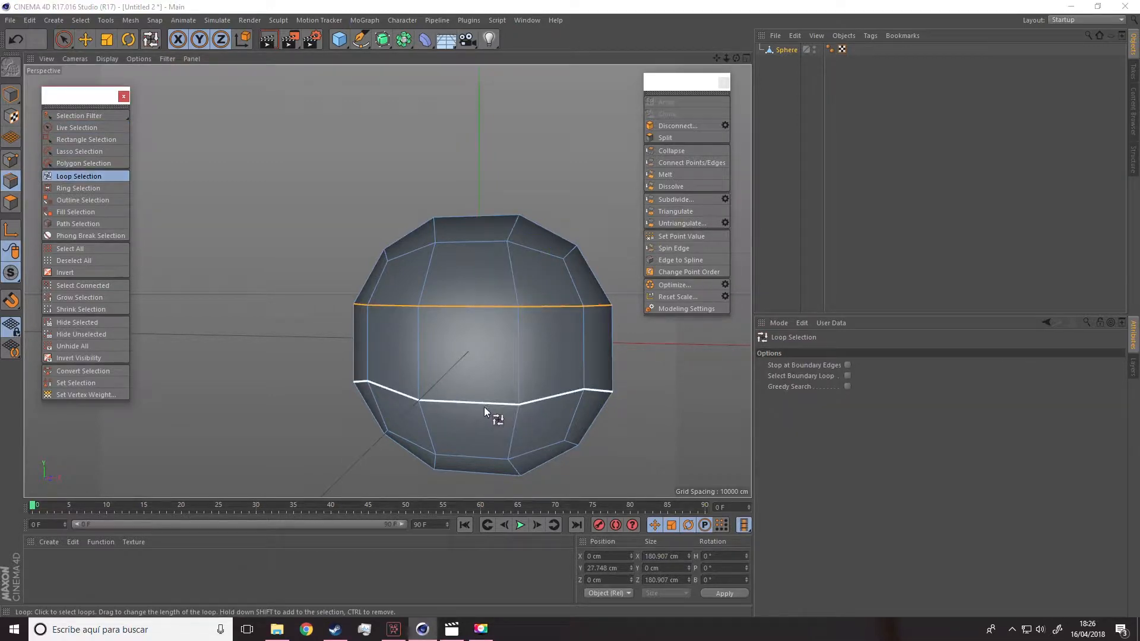
{"action": "left_click", "coordinate": [366, 398]}
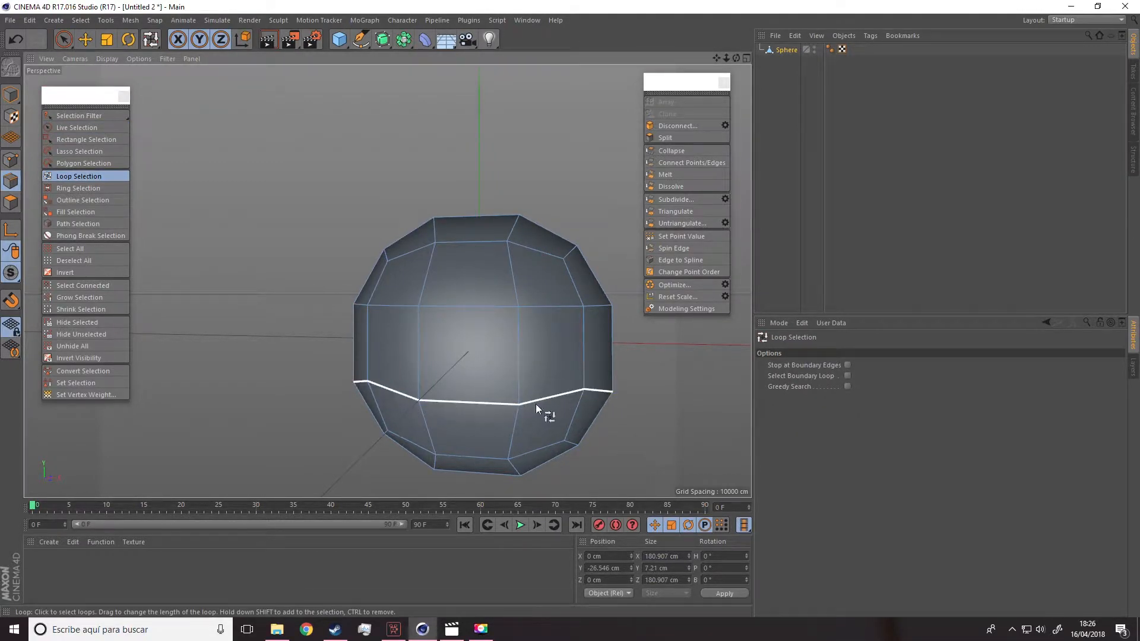
{"action": "left_click_drag", "start_coordinate": [651, 385], "coordinate": [616, 367], "text": "alt"}
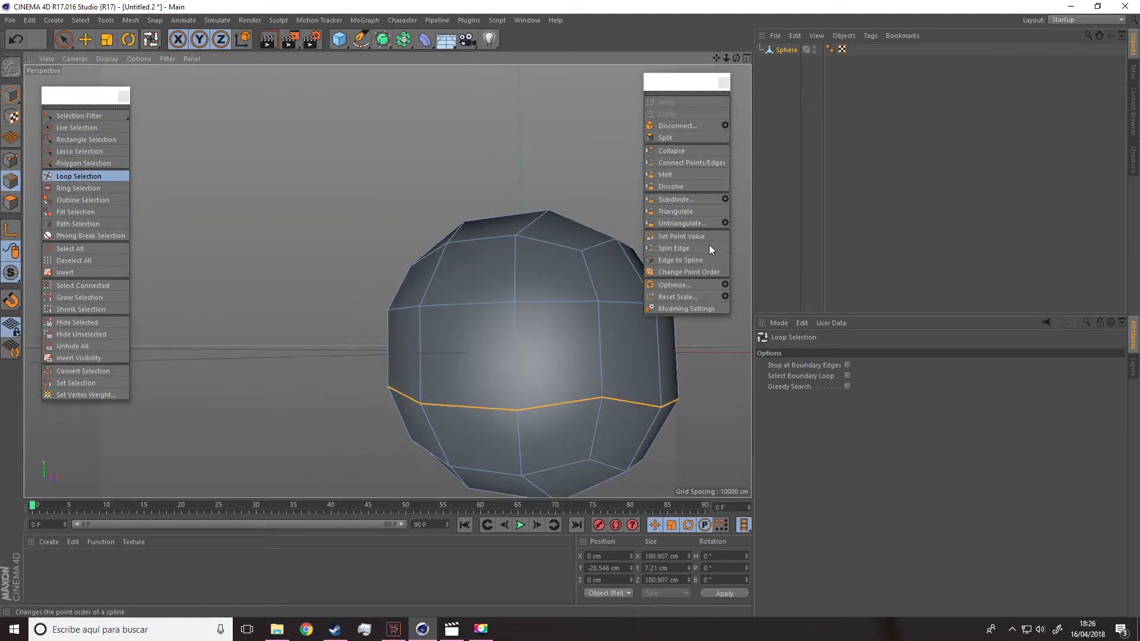
{"action": "left_click", "coordinate": [678, 237]}
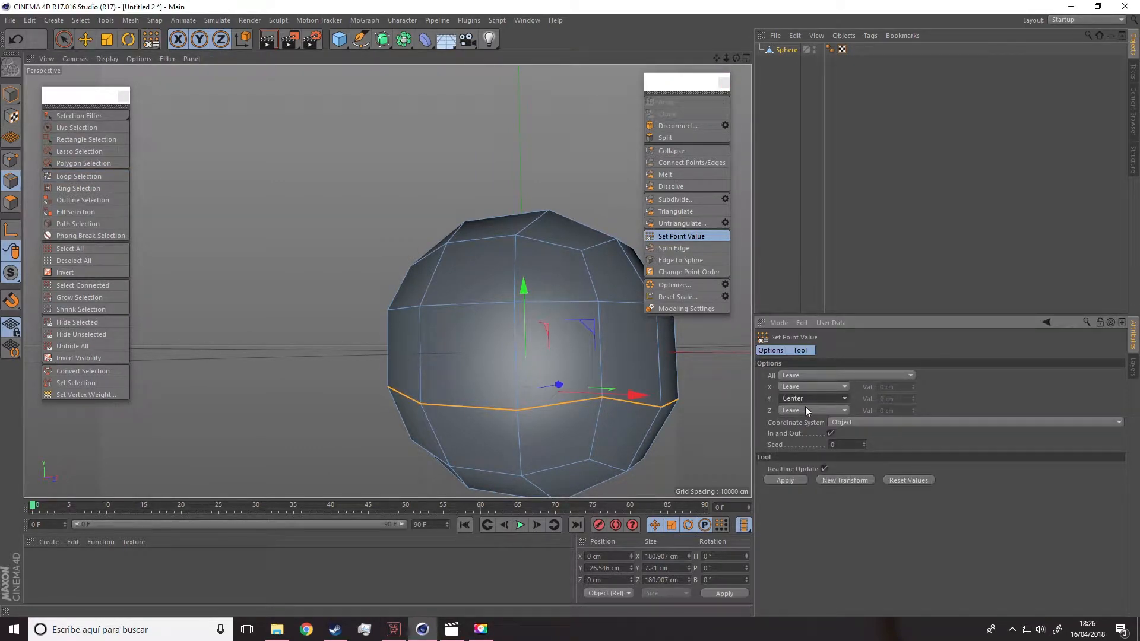
{"action": "left_click", "coordinate": [777, 480]}
Examine the flattened edge loops around the sphere from several angles.
{"action": "left_click_drag", "start_coordinate": [493, 387], "coordinate": [554, 389], "text": "alt"}
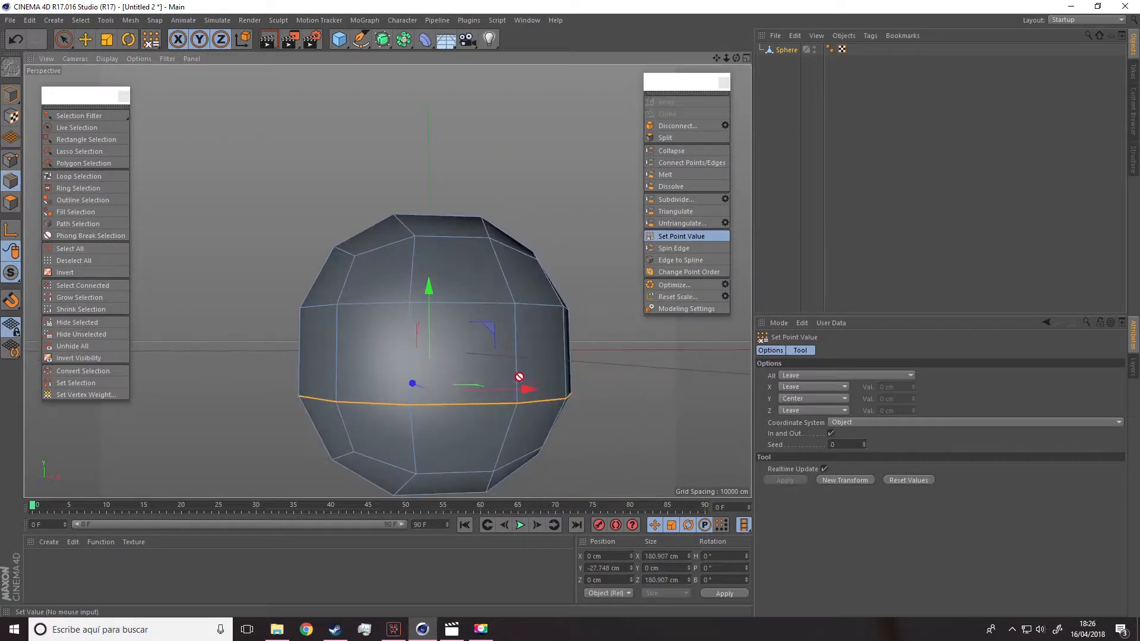
{"action": "middle_click_drag", "start_coordinate": [520, 377], "coordinate": [468, 327], "text": "alt"}
{"action": "left_click_drag", "start_coordinate": [468, 327], "coordinate": [450, 206], "text": "alt"}
{"action": "scroll", "coordinate": [436, 254], "scroll_direction": "down", "scroll_amount": 5}
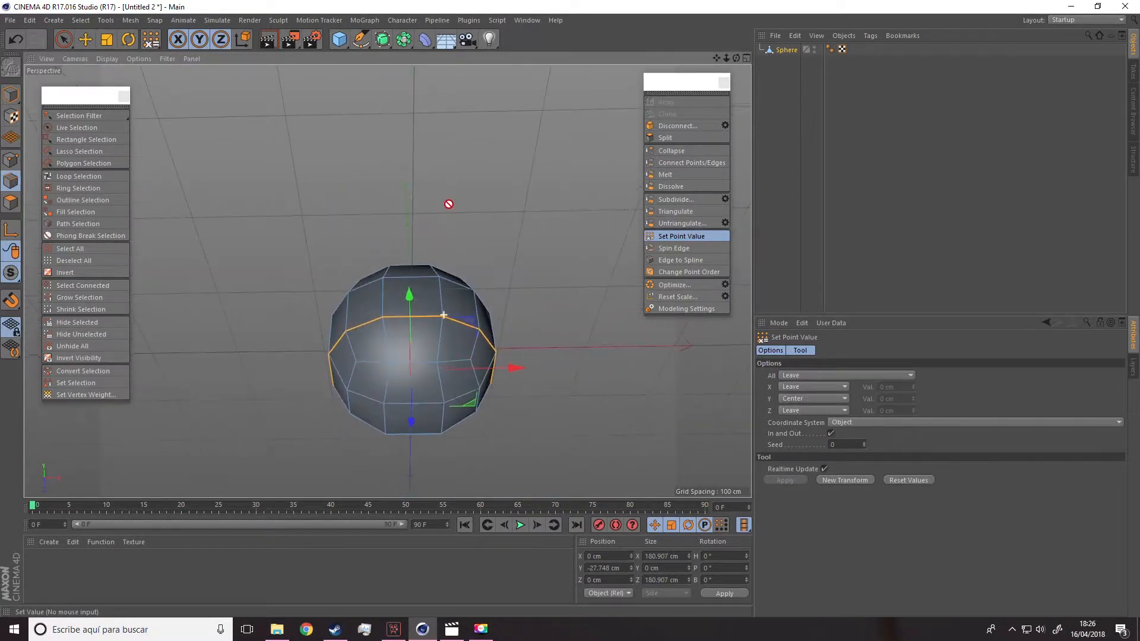
{"action": "scroll", "coordinate": [411, 375], "scroll_direction": "down", "scroll_amount": 3}
{"action": "scroll", "coordinate": [412, 375], "scroll_direction": "up", "scroll_amount": 6}
{"action": "left_click_drag", "start_coordinate": [431, 330], "coordinate": [420, 311], "text": "alt"}
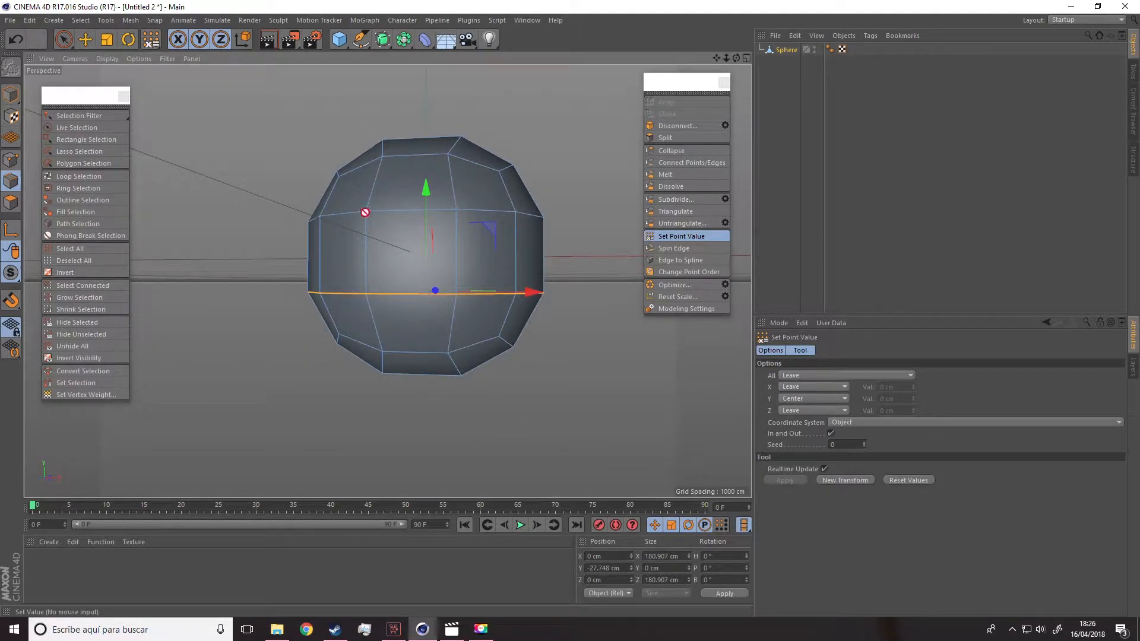
Deselect the edge loop and select the polygons of the sphere's bottom cap with Live Selection in Polygon mode.
{"action": "left_click", "coordinate": [62, 40]}
{"action": "left_click", "coordinate": [244, 204]}
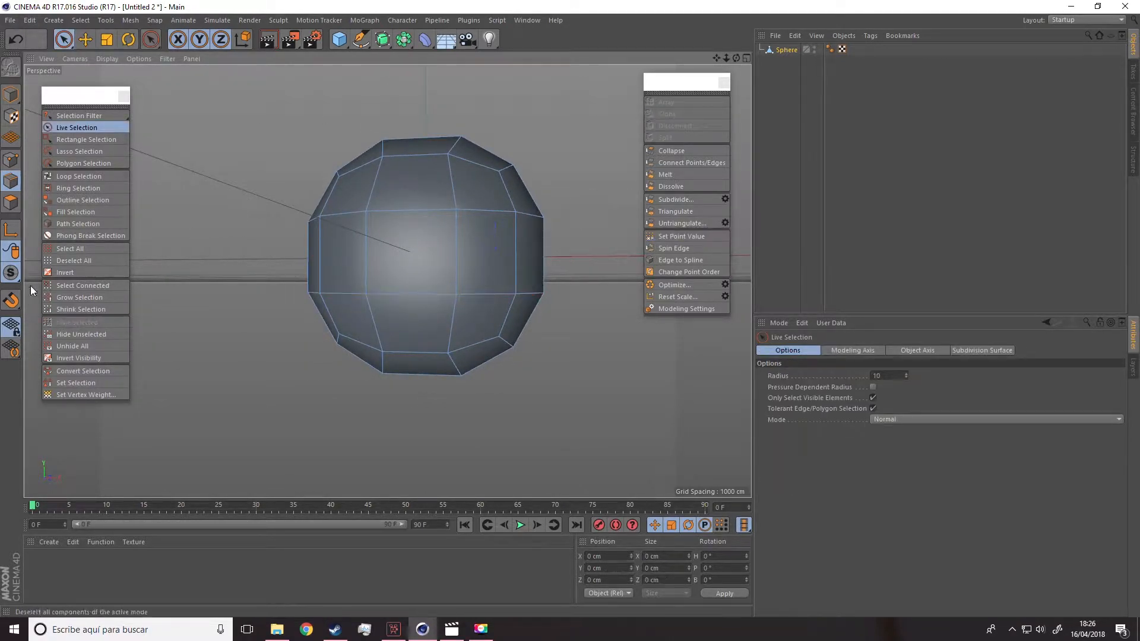
{"action": "left_click_drag", "start_coordinate": [252, 337], "coordinate": [256, 193], "text": "alt"}
{"action": "left_click_drag", "start_coordinate": [432, 361], "coordinate": [402, 333], "text": "alt"}
{"action": "left_click_drag", "start_coordinate": [425, 370], "coordinate": [419, 325], "text": "alt"}
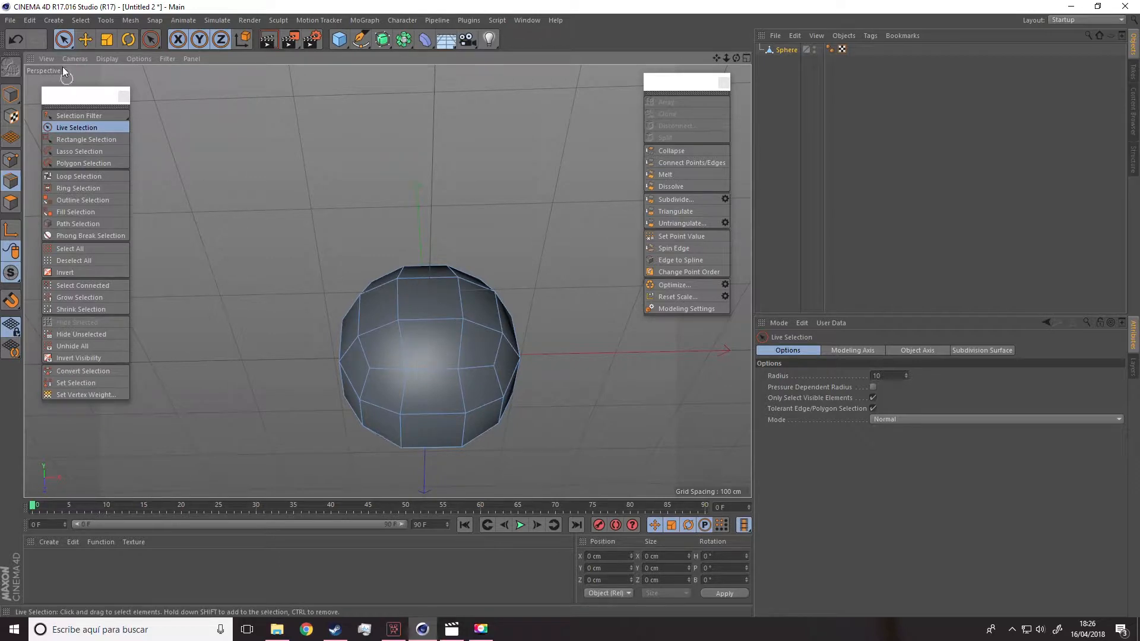
{"action": "left_click", "coordinate": [11, 202]}
{"action": "mouse_move", "coordinate": [398, 394]}
{"action": "left_mouse_down"}
{"action": "mouse_move", "coordinate": [393, 434]}
{"action": "mouse_move", "coordinate": [421, 410]}
{"action": "mouse_move", "coordinate": [473, 403]}
{"action": "mouse_move", "coordinate": [529, 430]}
{"action": "mouse_move", "coordinate": [552, 313]}
{"action": "mouse_move", "coordinate": [580, 331]}
{"action": "left_mouse_up"}
{"action": "left_click_drag", "start_coordinate": [412, 265], "coordinate": [432, 302]}
{"action": "key", "text": "ctrl+z"}
{"action": "mouse_move", "coordinate": [324, 306]}
{"action": "left_mouse_down", "text": "shift"}
{"action": "mouse_move", "coordinate": [425, 308]}
{"action": "mouse_move", "coordinate": [451, 322]}
{"action": "left_mouse_up", "text": "shift"}
{"action": "left_click_drag", "start_coordinate": [584, 210], "coordinate": [570, 415], "text": "alt"}
Flatten the sphere's bottom cap using Set Point Value with Y set to Center.
{"action": "left_click", "coordinate": [679, 236]}
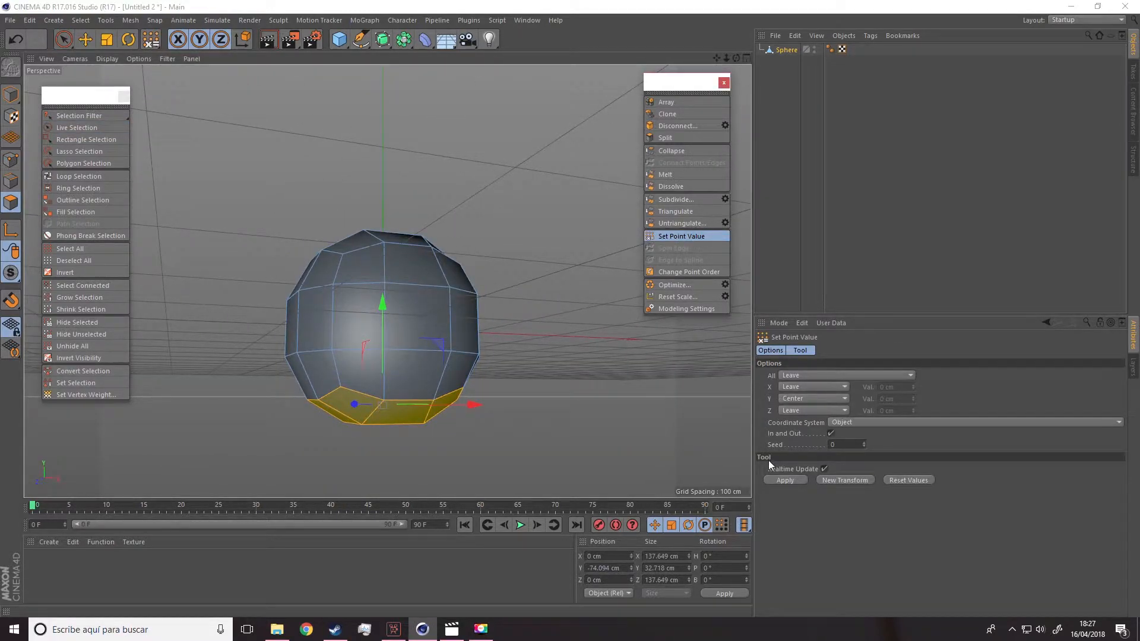
{"action": "left_click", "coordinate": [774, 479]}
{"action": "left_click_drag", "start_coordinate": [545, 433], "coordinate": [570, 316], "text": "alt"}
{"action": "left_click_drag", "start_coordinate": [577, 379], "coordinate": [567, 397], "text": "alt"}
{"action": "middle_click_drag", "start_coordinate": [568, 398], "coordinate": [567, 314], "text": "alt"}
{"action": "scroll", "coordinate": [442, 356], "scroll_direction": "up", "scroll_amount": 3}
{"action": "scroll", "coordinate": [421, 375], "scroll_direction": "down", "scroll_amount": 2}
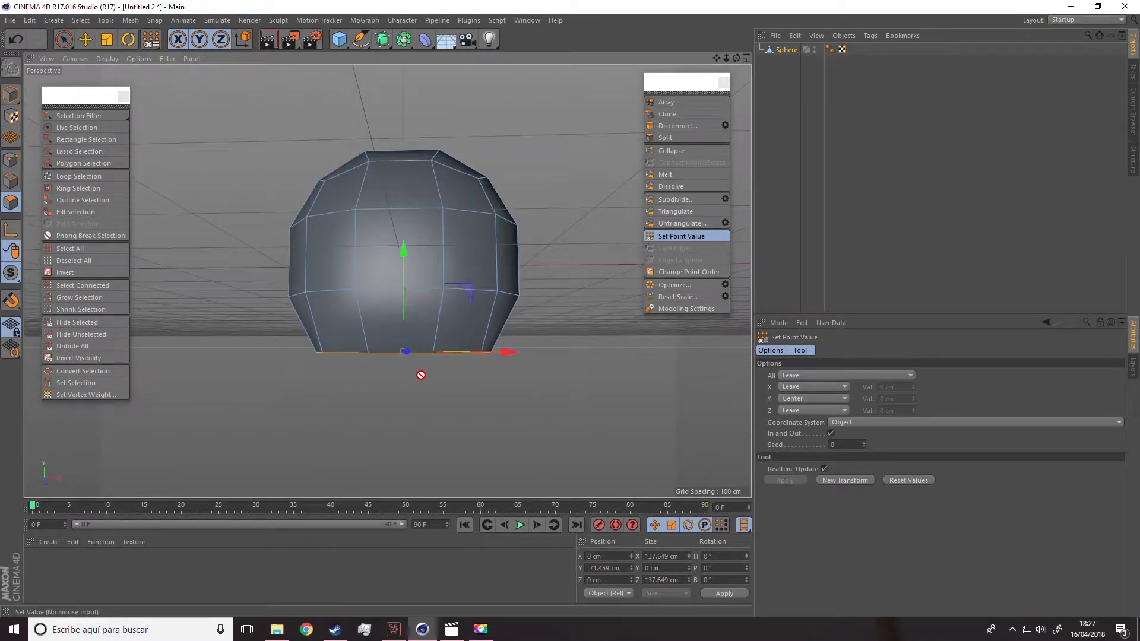
{"action": "left_click_drag", "start_coordinate": [433, 384], "coordinate": [428, 352], "text": "alt"}
Scale the flattened bottom cap up to about 151 cm in X and Z.
{"action": "left_click", "coordinate": [106, 40]}
{"action": "left_click_drag", "start_coordinate": [155, 306], "coordinate": [760, 125]}
{"action": "key", "text": "ctrl+z"}
Duplicate the sphere and move the copy down in Model mode to about Y -207 cm, clear of the original.
{"action": "left_click", "coordinate": [773, 52]}
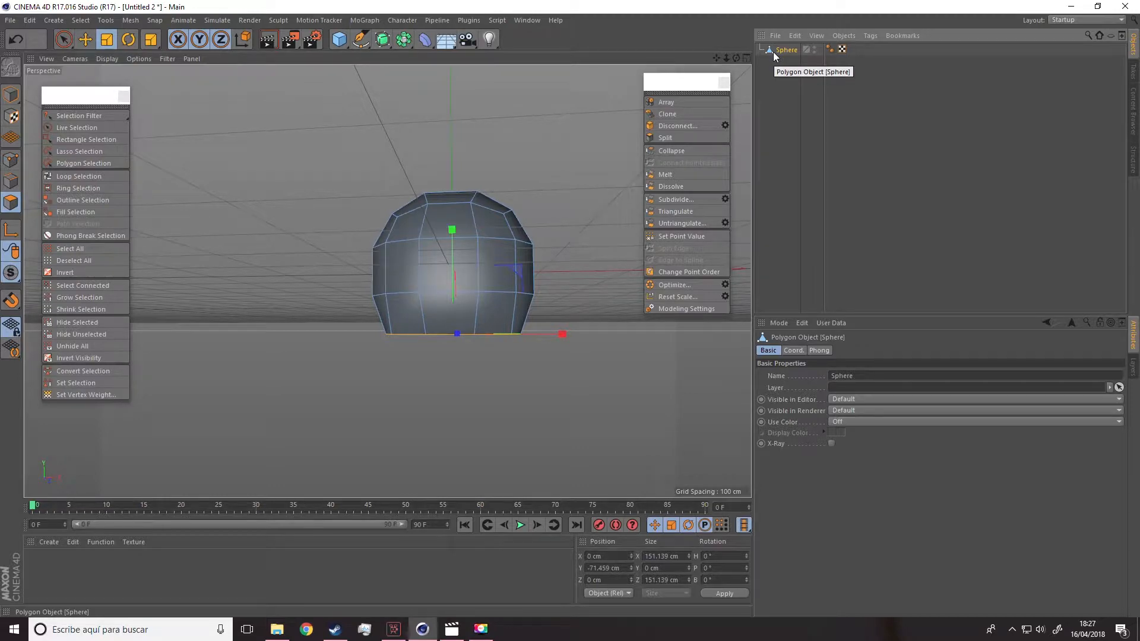
{"action": "key", "text": "ctrl+c"}
{"action": "key", "text": "ctrl+v"}
{"action": "left_click", "coordinate": [86, 40]}
{"action": "left_click", "coordinate": [11, 95]}
{"action": "left_click_drag", "start_coordinate": [451, 178], "coordinate": [430, 297]}
{"action": "scroll", "coordinate": [352, 253], "scroll_direction": "down", "scroll_amount": 2}
{"action": "scroll", "coordinate": [351, 253], "scroll_direction": "down", "scroll_amount": 1}
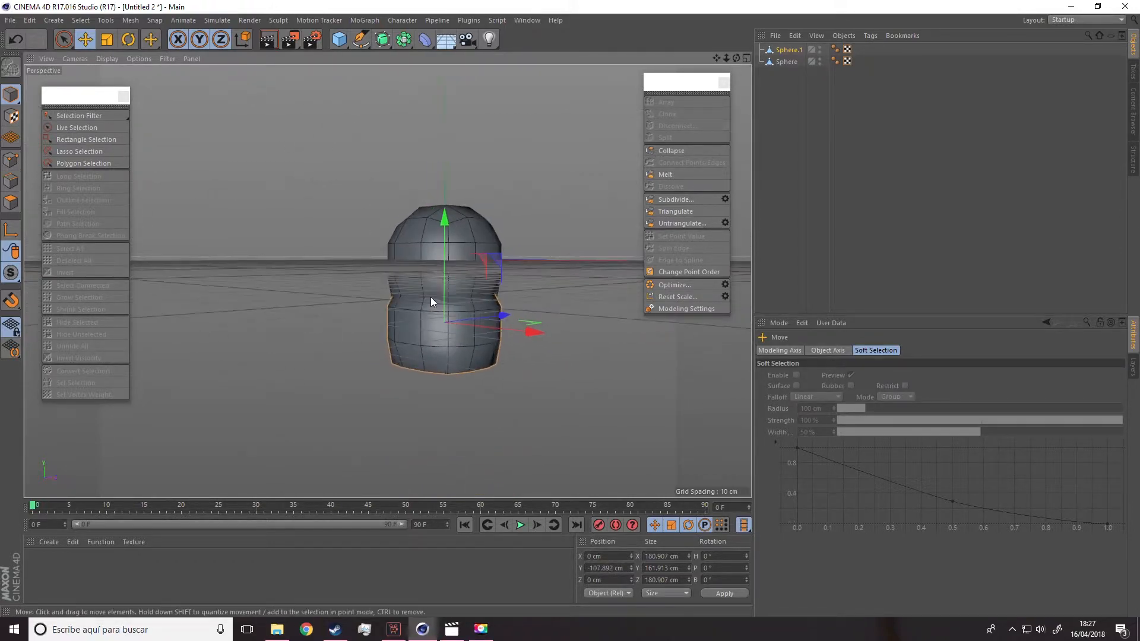
{"action": "left_click_drag", "start_coordinate": [445, 212], "coordinate": [473, 358]}
{"action": "scroll", "coordinate": [447, 332], "scroll_direction": "up", "scroll_amount": 4}
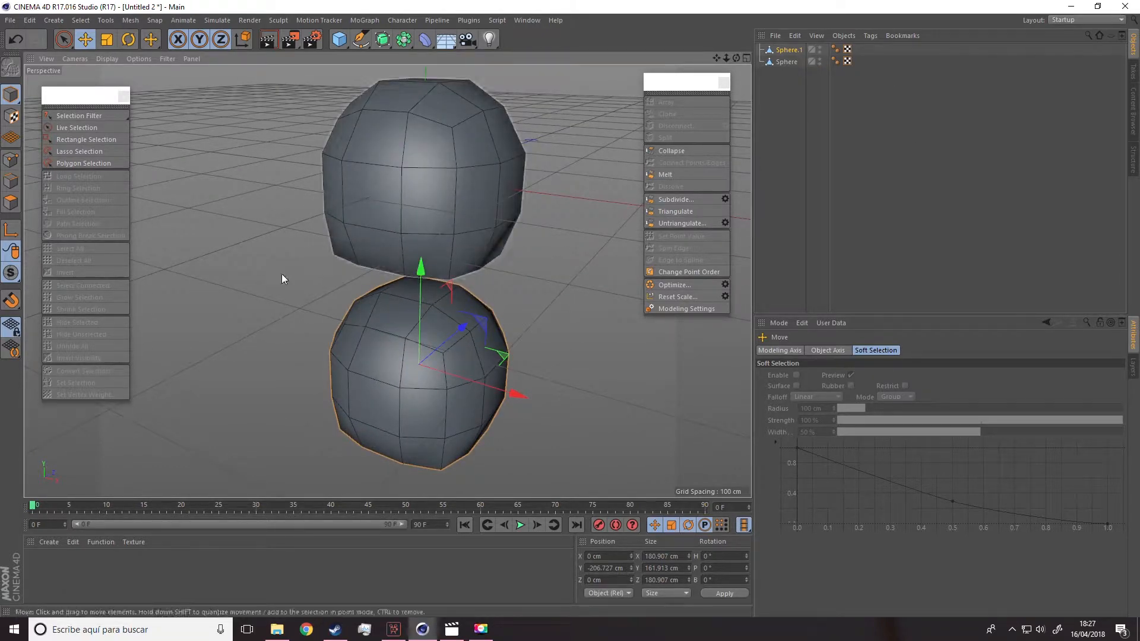
Select the top cap polygons of the lower sphere with Live Selection in Polygon mode.
{"action": "left_click", "coordinate": [18, 201]}
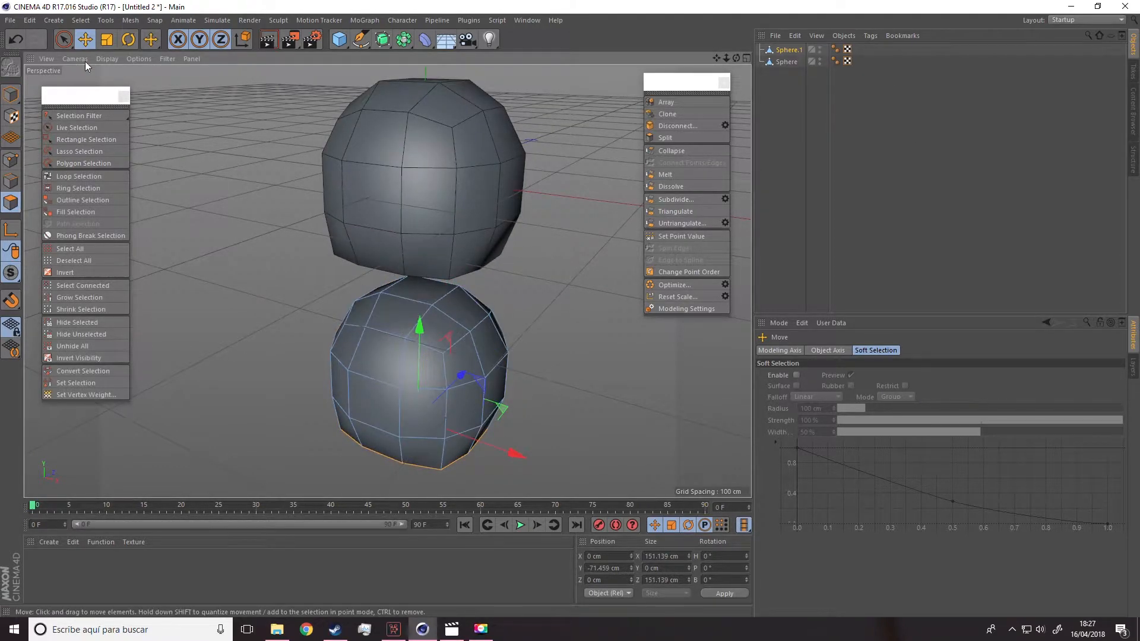
{"action": "left_click", "coordinate": [64, 40]}
{"action": "mouse_move", "coordinate": [455, 318]}
{"action": "left_mouse_down"}
{"action": "mouse_move", "coordinate": [428, 317]}
{"action": "mouse_move", "coordinate": [454, 301]}
{"action": "mouse_move", "coordinate": [302, 301]}
{"action": "mouse_move", "coordinate": [600, 296]}
{"action": "mouse_move", "coordinate": [667, 246]}
{"action": "left_mouse_up"}
{"action": "left_click", "coordinate": [547, 302], "text": "shift"}
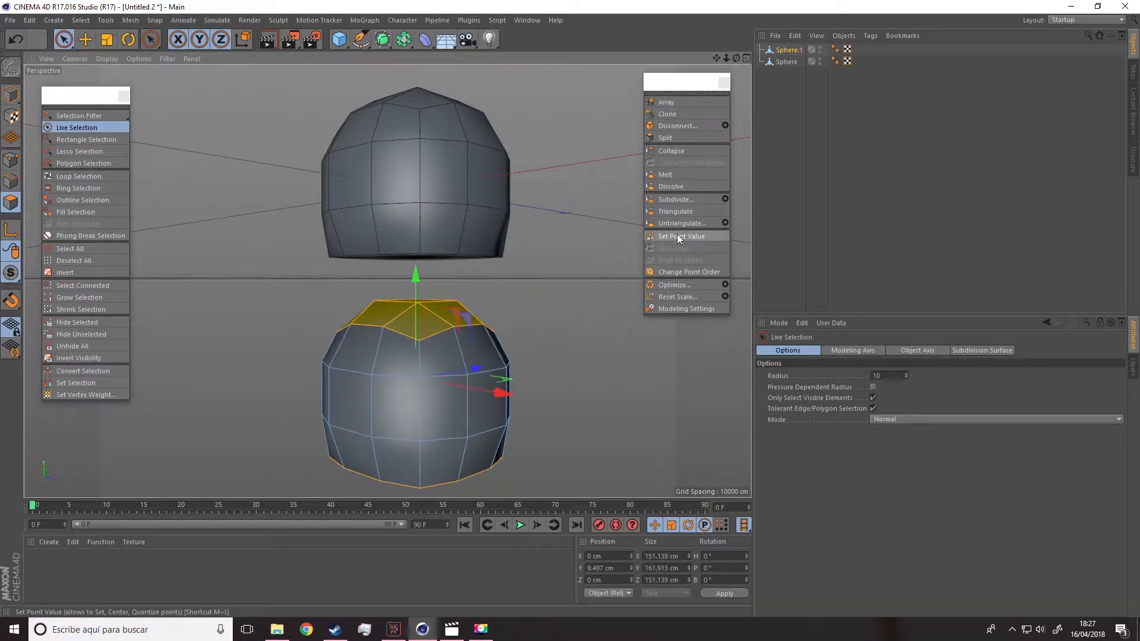
Try to flatten the selected polygons of the lower sphere with Set Point Value and Y at Center.
{"action": "left_click", "coordinate": [680, 236]}
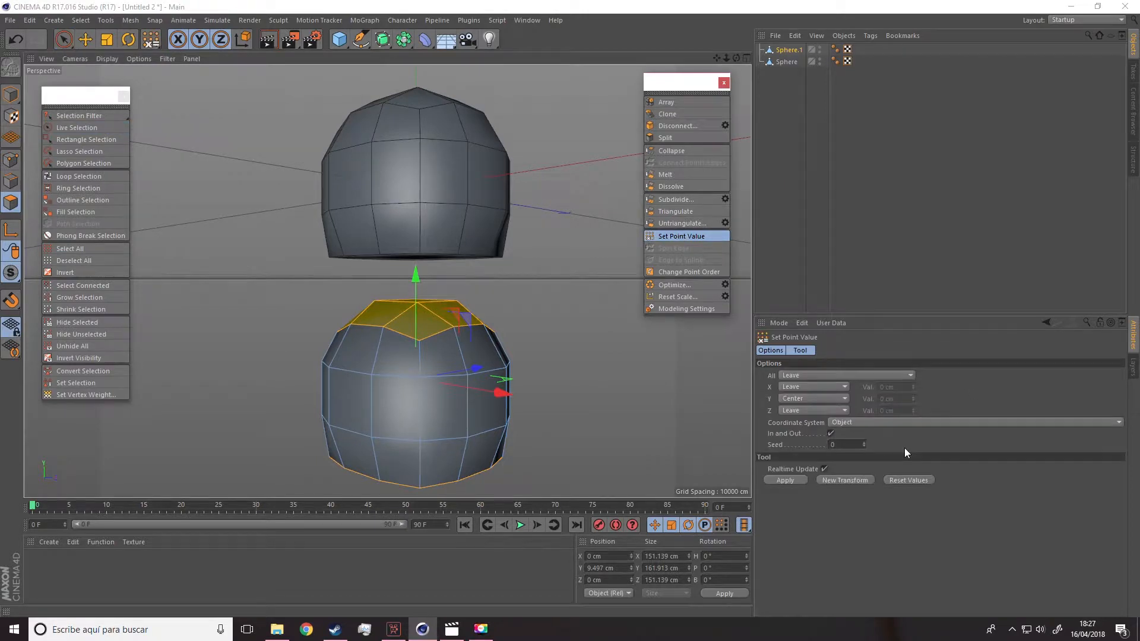
{"action": "left_click", "coordinate": [791, 479]}
{"action": "key", "text": "ctrl+z"}
Flatten only the lower sphere's top cap polygons using Set Point Value with Y set to Center.
{"action": "left_click_drag", "start_coordinate": [557, 408], "coordinate": [511, 441], "text": "alt"}
{"action": "left_click", "coordinate": [77, 127]}
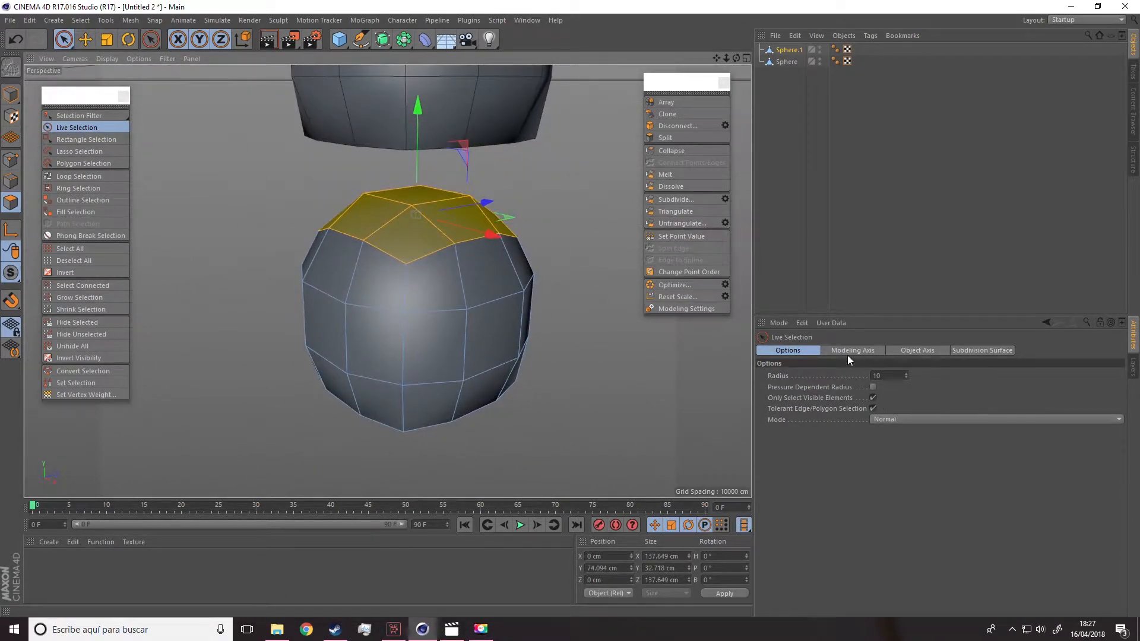
{"action": "left_click", "coordinate": [674, 235]}
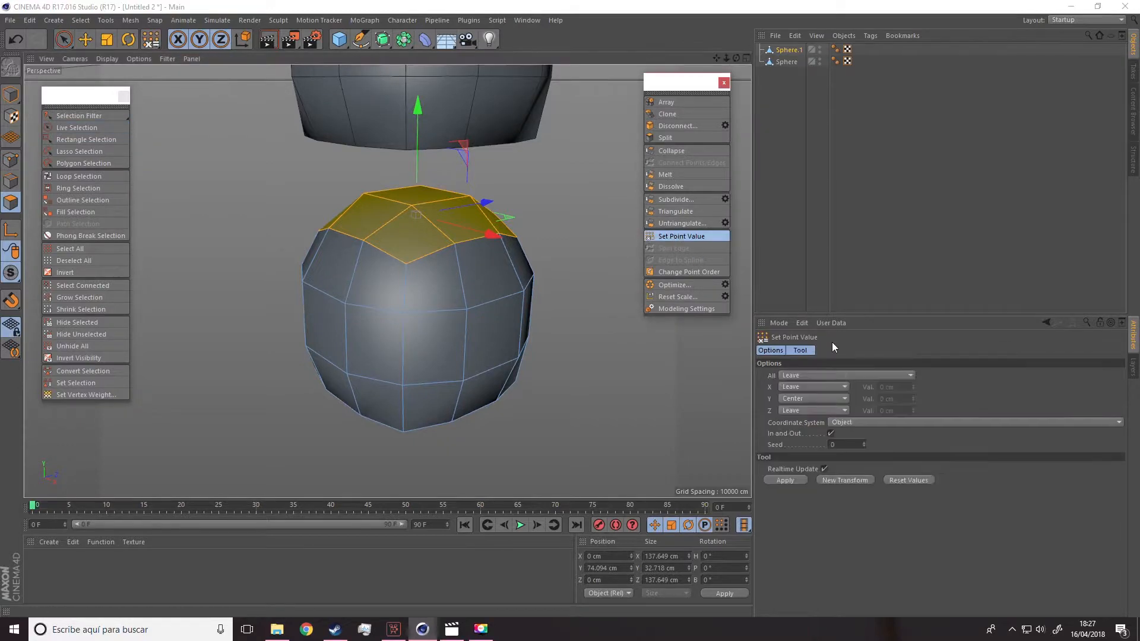
{"action": "left_click", "coordinate": [785, 480]}
{"action": "left_click_drag", "start_coordinate": [529, 349], "coordinate": [455, 292], "text": "alt"}
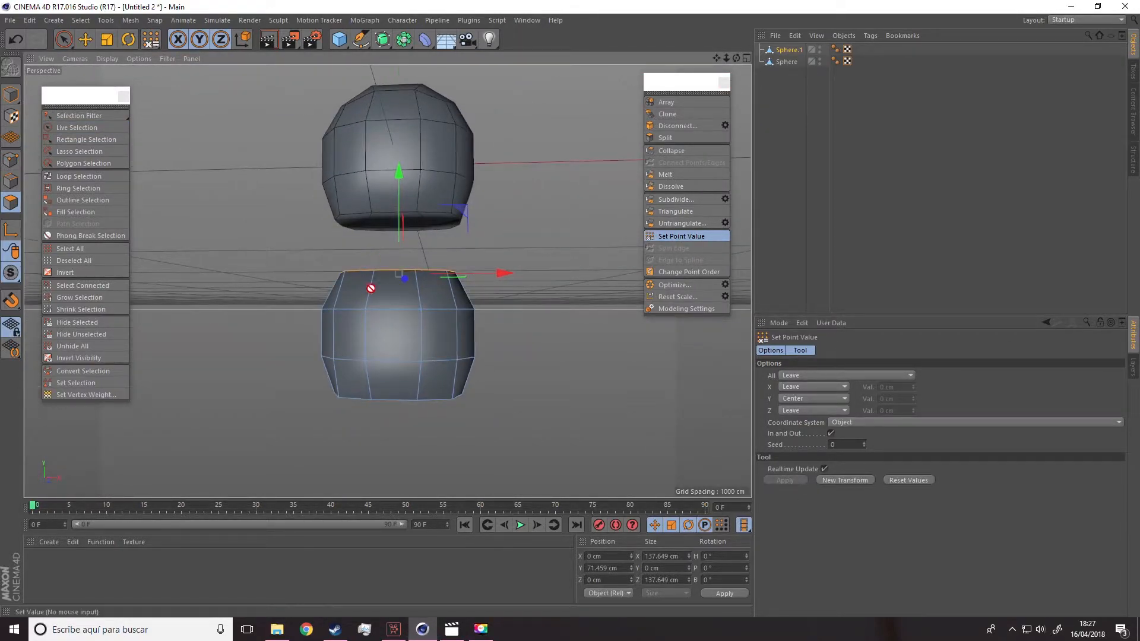
{"action": "left_click_drag", "start_coordinate": [370, 288], "coordinate": [382, 293], "text": "alt"}
{"action": "scroll", "coordinate": [388, 273], "scroll_direction": "up", "scroll_amount": 4}
{"action": "left_click_drag", "start_coordinate": [389, 338], "coordinate": [398, 290], "text": "alt"}
{"action": "left_click_drag", "start_coordinate": [389, 343], "coordinate": [413, 294], "text": "alt"}
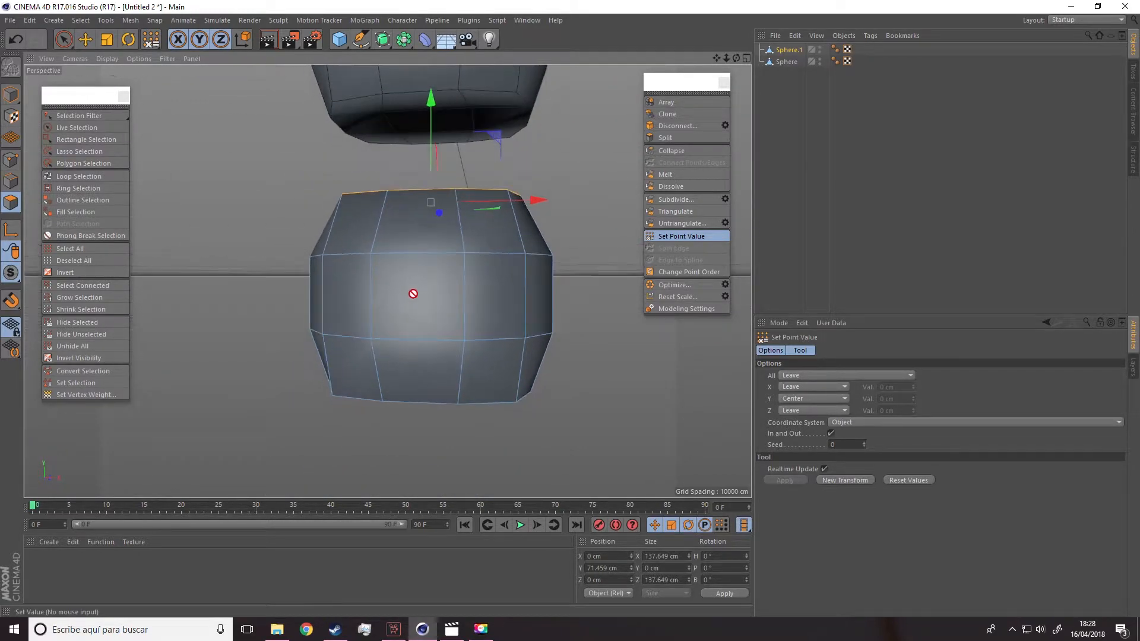
Try to move the flattened top cap upward, undo it and redo the cap's flattening.
{"action": "key", "text": "e"}
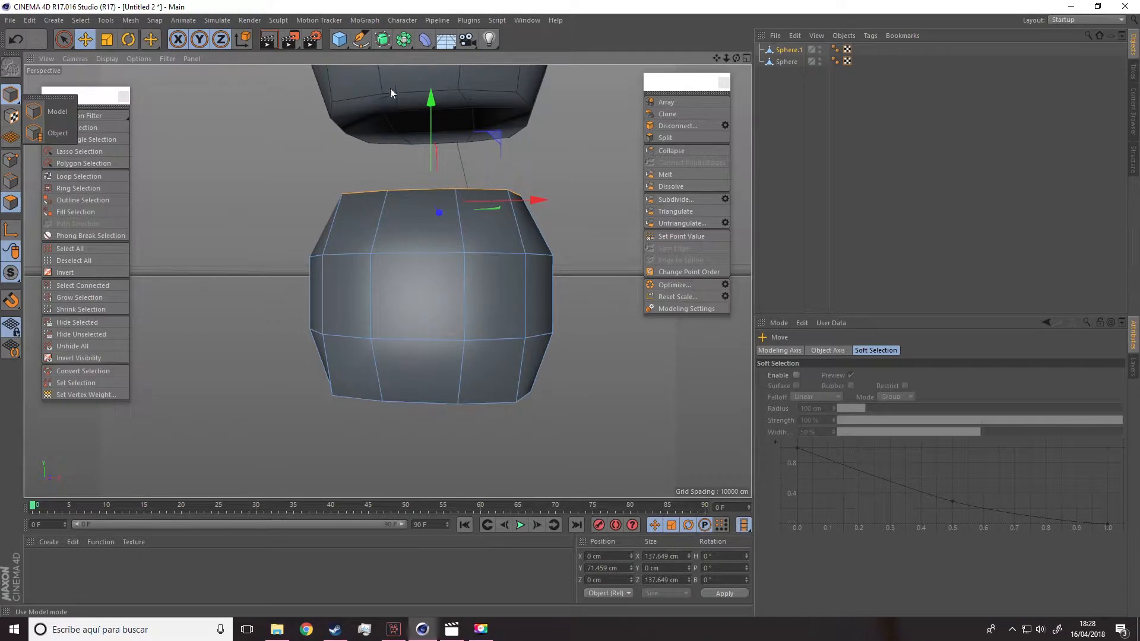
{"action": "left_click_drag", "start_coordinate": [429, 96], "coordinate": [435, 76]}
{"action": "key", "text": "ctrl+z"}
{"action": "key", "text": "ctrl+z"}
{"action": "left_click_drag", "start_coordinate": [11, 94], "coordinate": [51, 99]}
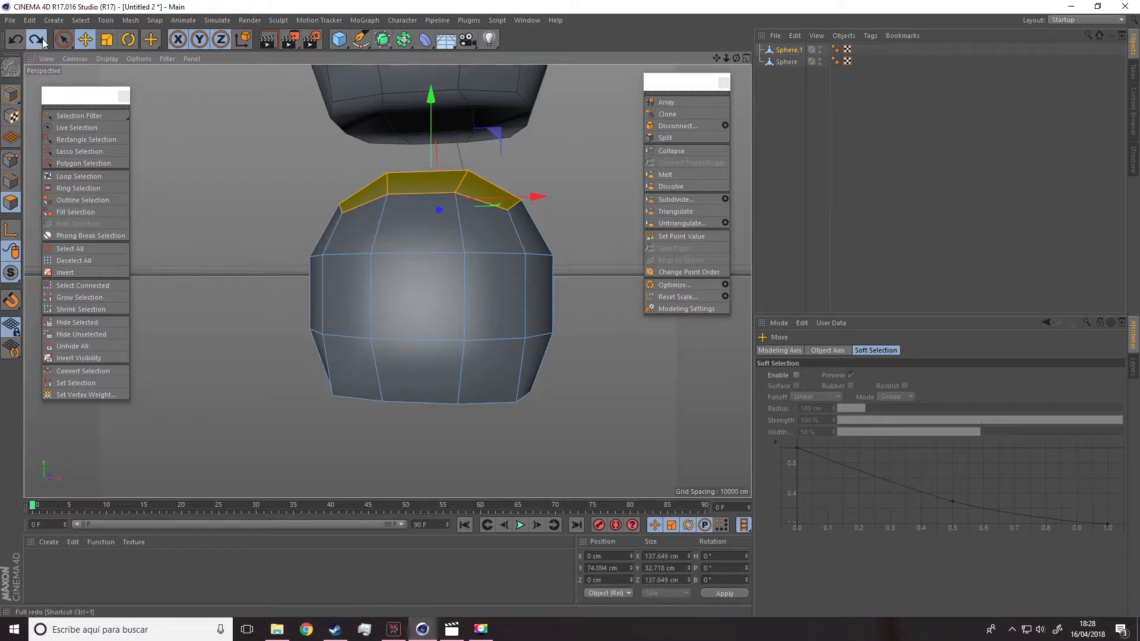
{"action": "key", "text": "ctrl+y"}
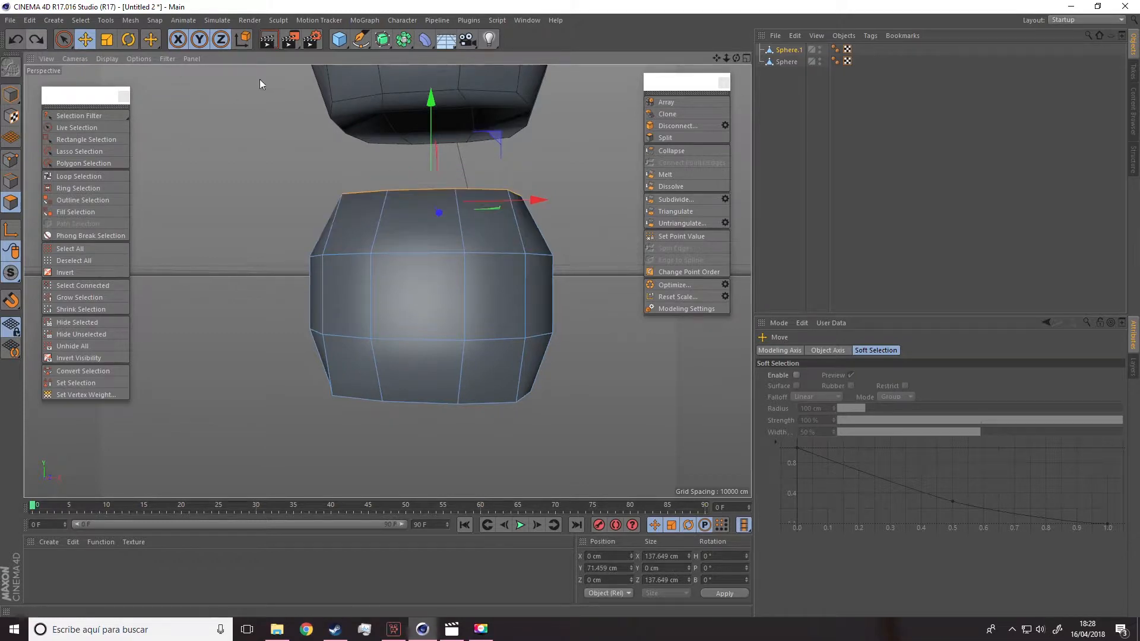
Move the whole lower sphere up in Model mode to about Y -135 cm, so it meets the upper sphere's base.
{"action": "left_click", "coordinate": [10, 94]}
{"action": "left_click_drag", "start_coordinate": [427, 193], "coordinate": [461, 185]}
{"action": "middle_click_drag", "start_coordinate": [461, 184], "coordinate": [423, 320], "text": "alt"}
{"action": "left_click_drag", "start_coordinate": [423, 319], "coordinate": [233, 271], "text": "alt"}
{"action": "scroll", "coordinate": [448, 316], "scroll_direction": "down", "scroll_amount": 4}
{"action": "scroll", "coordinate": [412, 346], "scroll_direction": "down", "scroll_amount": 3}
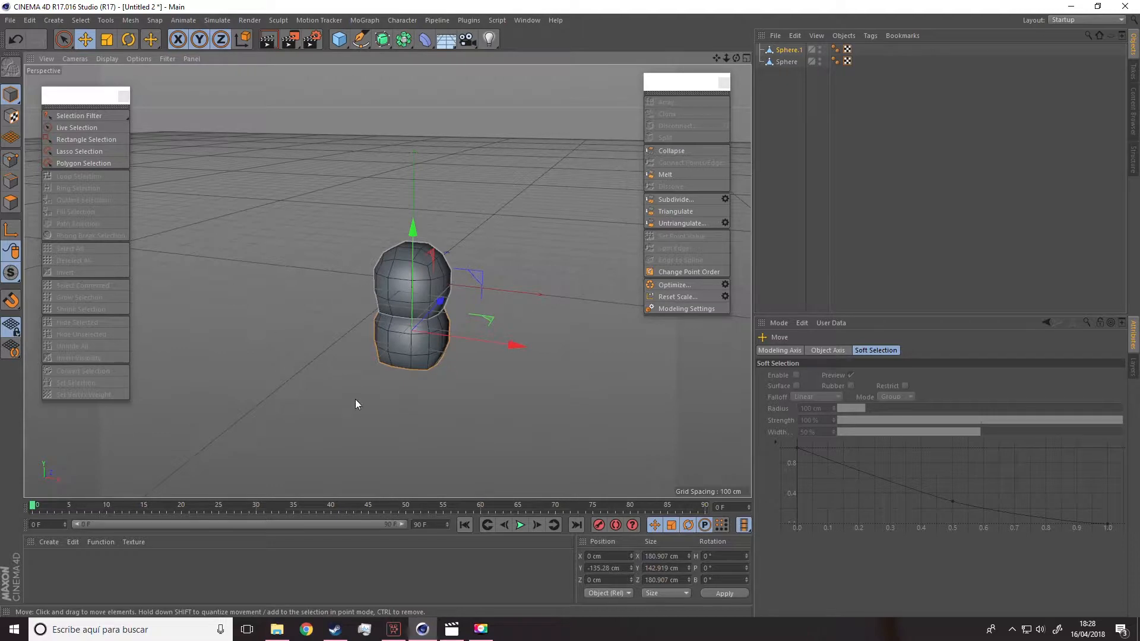
Turn off the Grid in the perspective viewport's filter settings.
{"action": "left_click", "coordinate": [98, 56]}
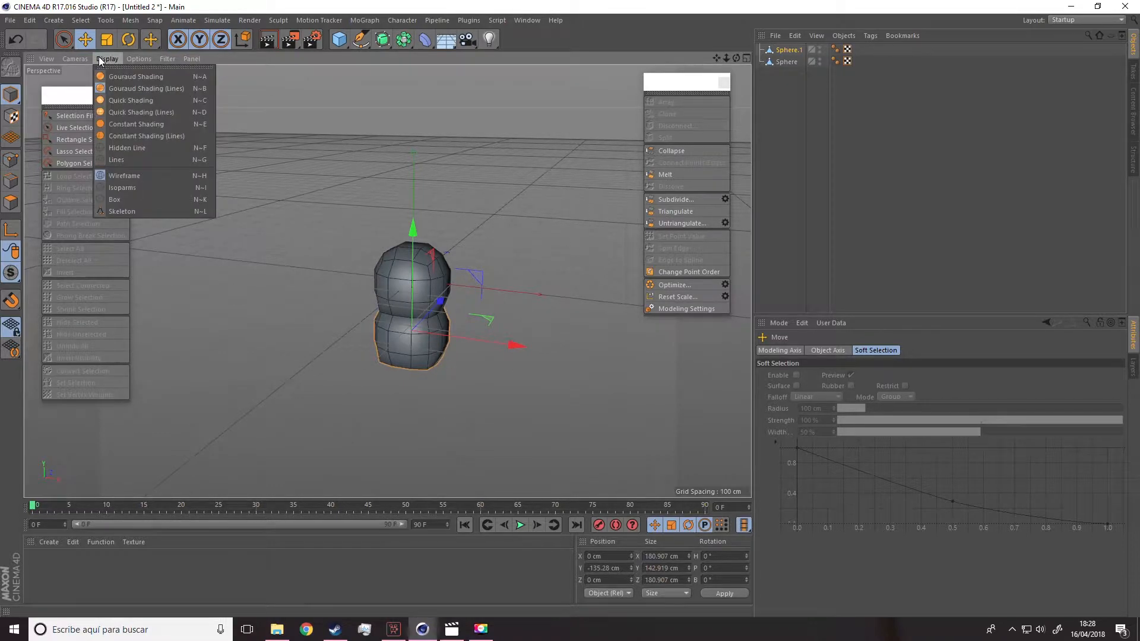
{"action": "mouse_move", "coordinate": [125, 60]}
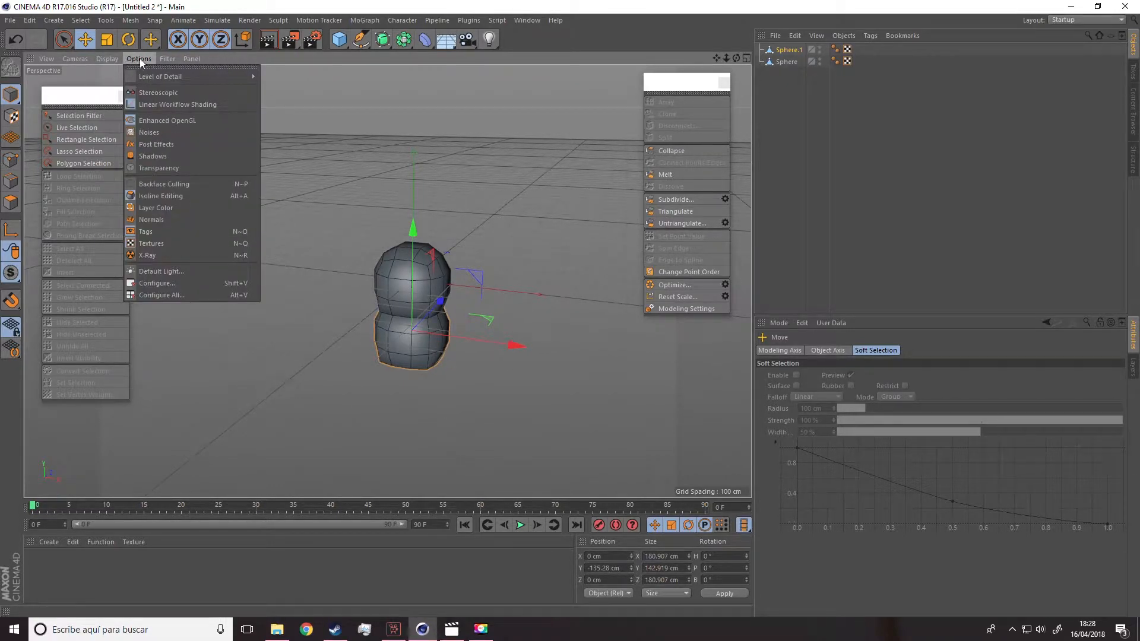
{"action": "left_click", "coordinate": [177, 283]}
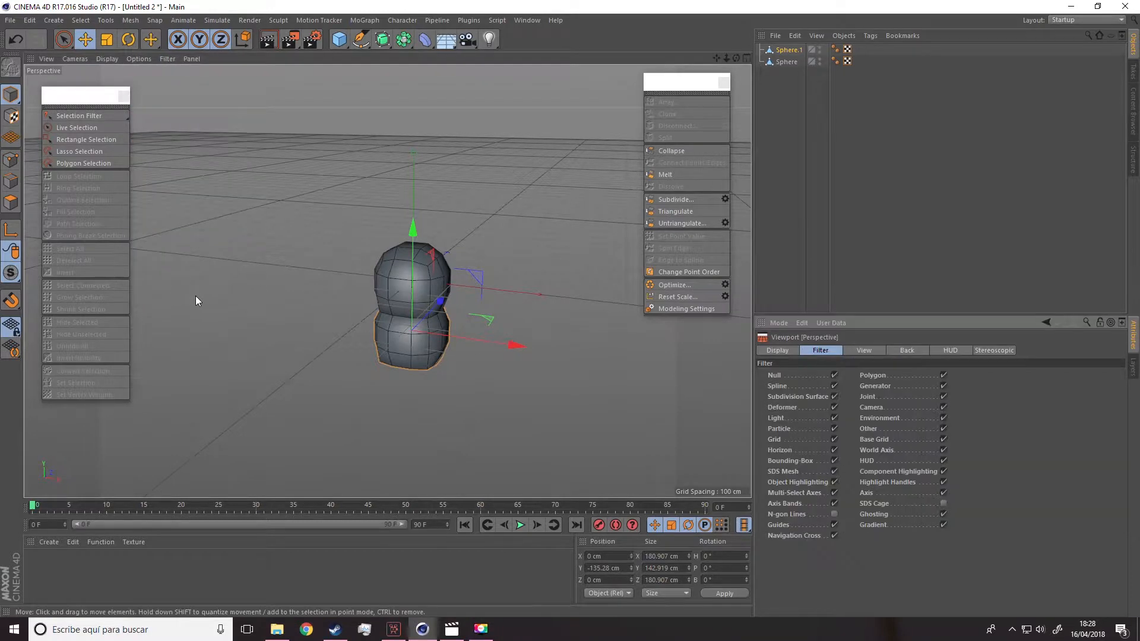
{"action": "left_click", "coordinate": [834, 440]}
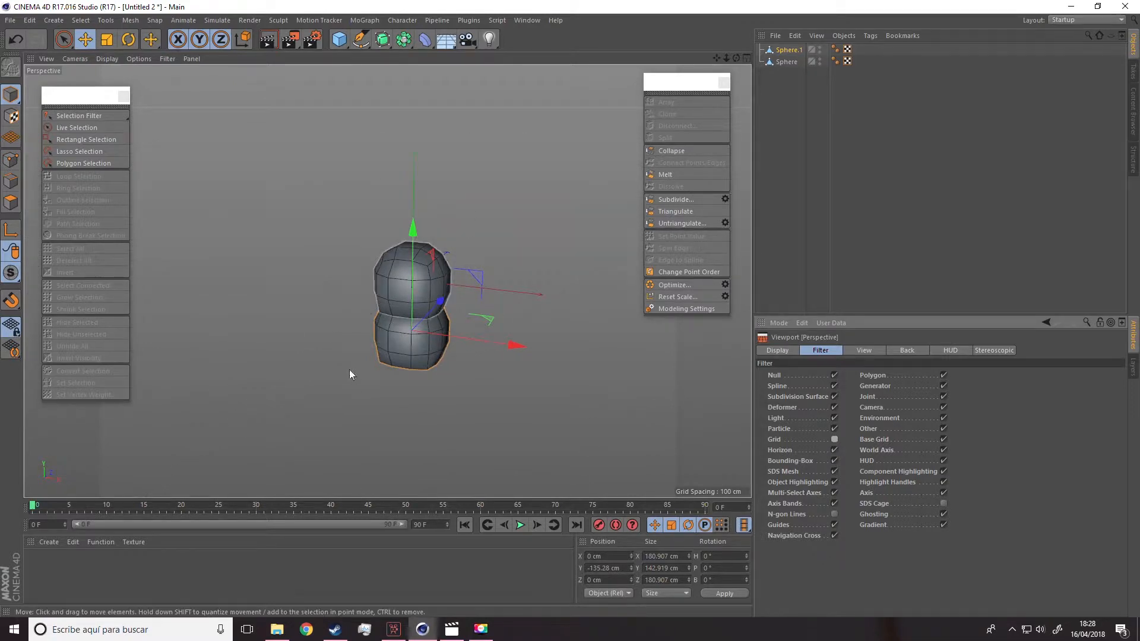
Deselect the object and examine the joint between the two stacked spheres from several angles.
{"action": "left_click", "coordinate": [510, 279]}
{"action": "left_click_drag", "start_coordinate": [350, 412], "coordinate": [436, 333], "text": "alt"}
{"action": "scroll", "coordinate": [436, 332], "scroll_direction": "up", "scroll_amount": 8}
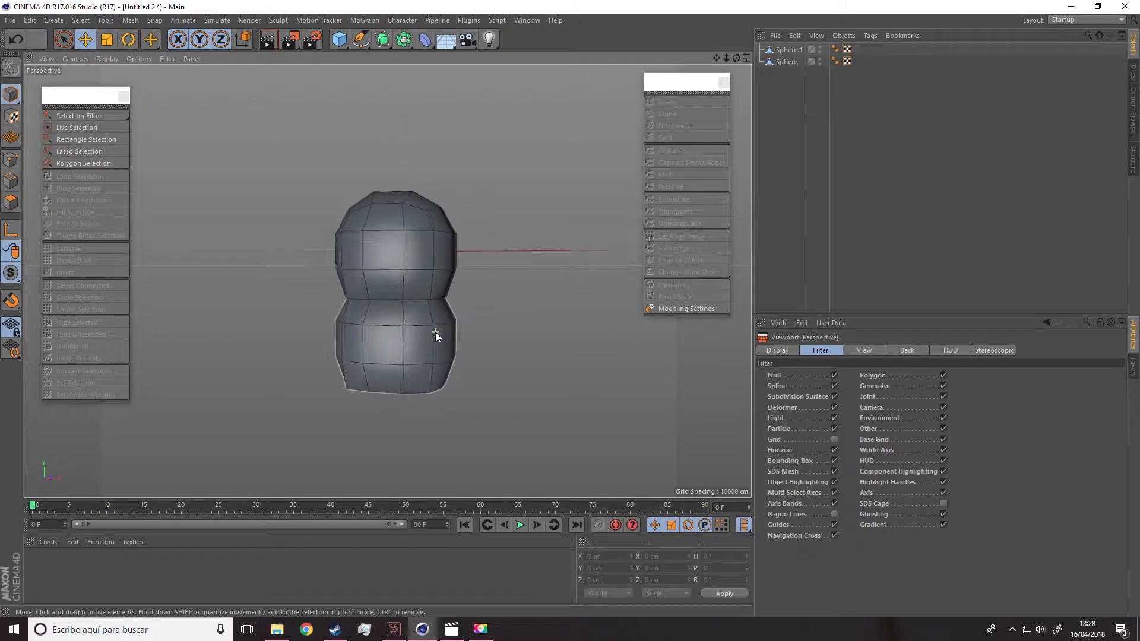
{"action": "left_click_drag", "start_coordinate": [418, 327], "coordinate": [433, 350], "text": "alt"}
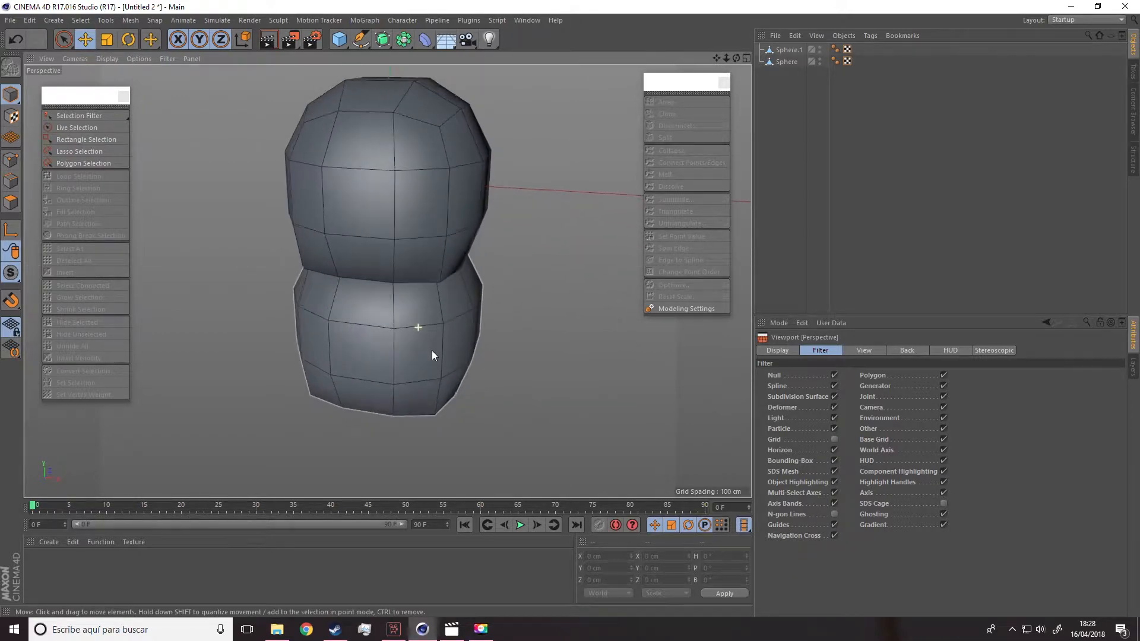
{"action": "scroll", "coordinate": [465, 283], "scroll_direction": "up", "scroll_amount": 4}
{"action": "scroll", "coordinate": [400, 267], "scroll_direction": "down", "scroll_amount": 4}
{"action": "left_click_drag", "start_coordinate": [399, 276], "coordinate": [394, 223], "text": "alt"}
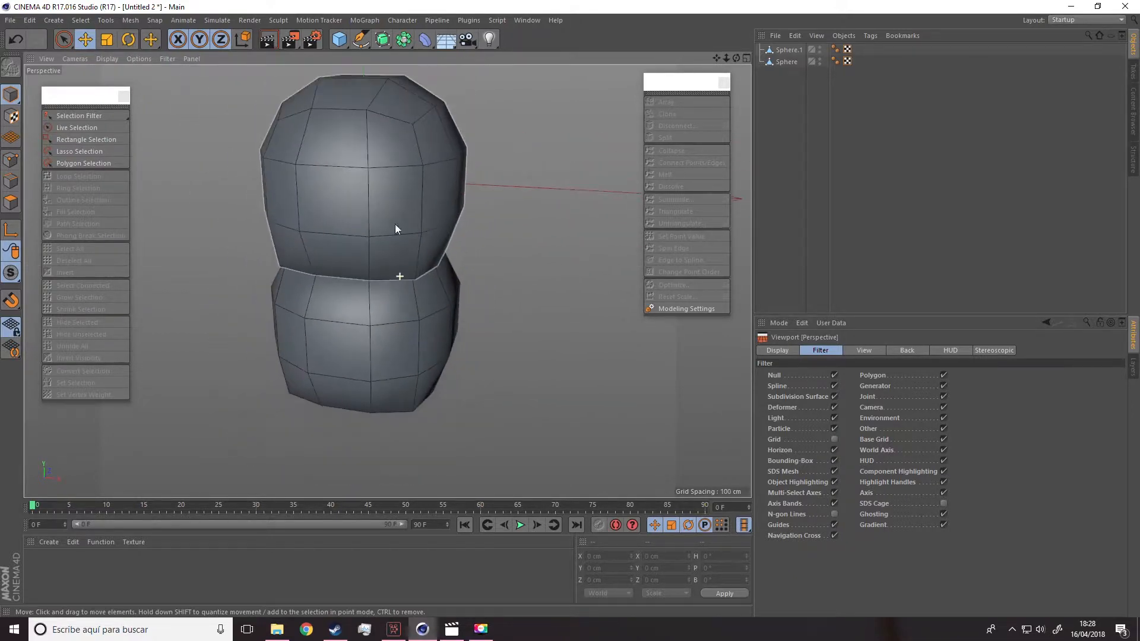
Move the lower sphere down to about Y -199 cm and scale its flattened top cap to about 150 cm in X and Z.
{"action": "left_click", "coordinate": [779, 52]}
{"action": "left_click_drag", "start_coordinate": [364, 217], "coordinate": [351, 279]}
{"action": "left_click", "coordinate": [11, 203]}
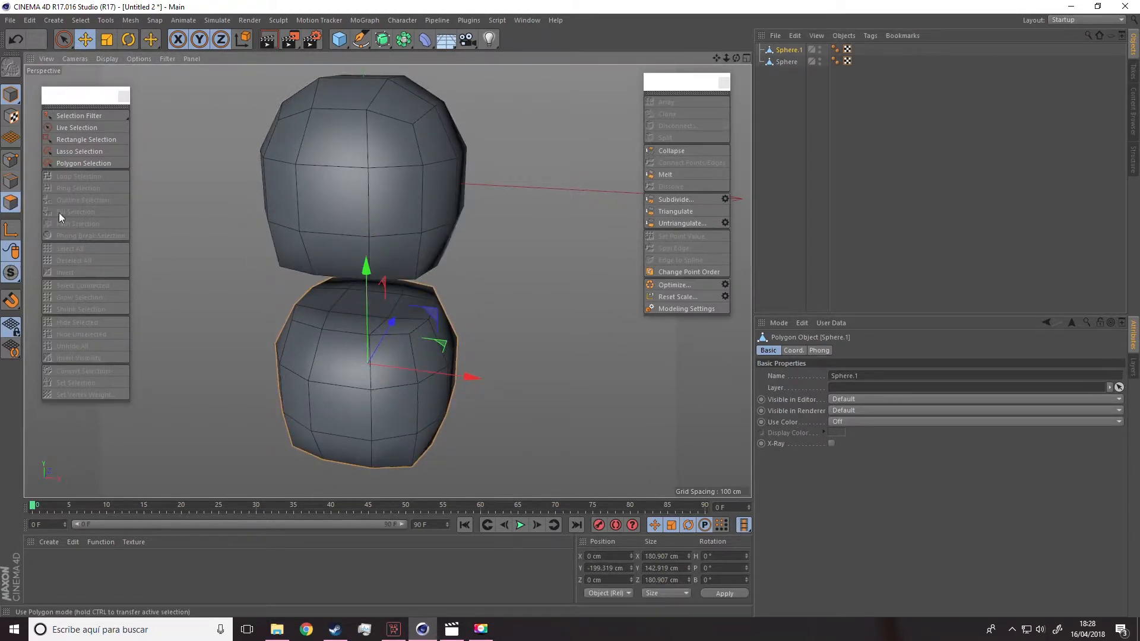
{"action": "left_click", "coordinate": [107, 39]}
{"action": "left_click_drag", "start_coordinate": [525, 259], "coordinate": [576, 257]}
{"action": "left_click", "coordinate": [85, 39]}
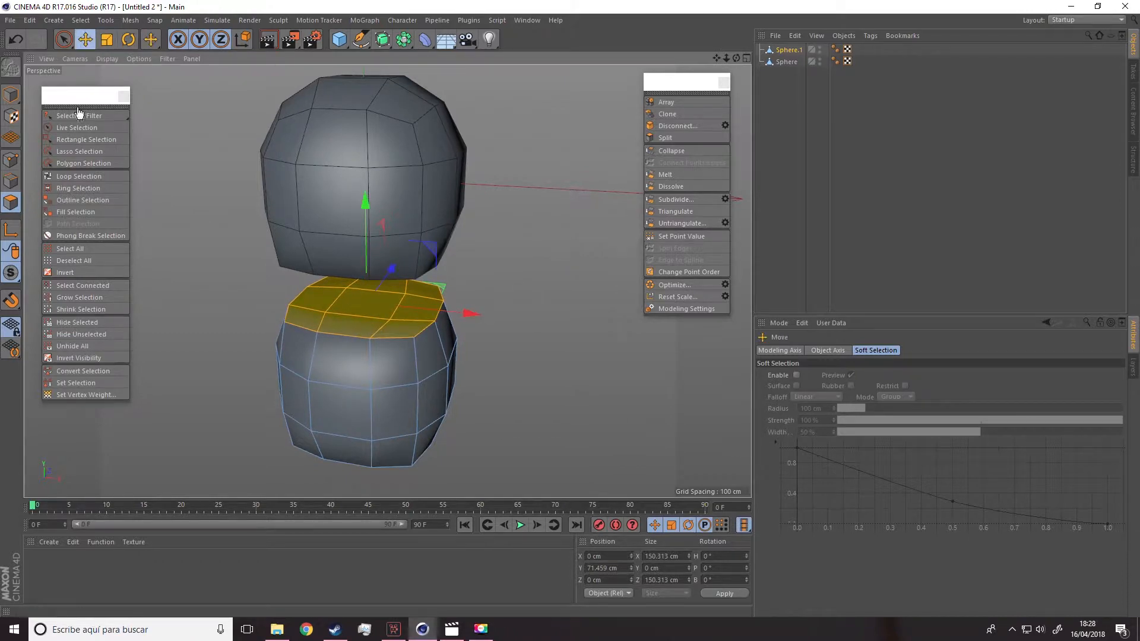
Move the lower sphere back up in Model mode against the upper sphere, to about Y -138 cm.
{"action": "left_click", "coordinate": [11, 95]}
{"action": "left_click_drag", "start_coordinate": [364, 263], "coordinate": [355, 213]}
{"action": "mouse_move", "coordinate": [364, 219]}
{"action": "left_mouse_down", "text": "alt"}
{"action": "mouse_move", "coordinate": [401, 251]}
{"action": "mouse_move", "coordinate": [559, 300]}
{"action": "mouse_move", "coordinate": [429, 271]}
{"action": "mouse_move", "coordinate": [479, 230]}
{"action": "left_mouse_up", "text": "alt"}
{"action": "scroll", "coordinate": [392, 273], "scroll_direction": "down", "scroll_amount": 4}
{"action": "middle_click_drag", "start_coordinate": [480, 232], "coordinate": [513, 322], "text": "alt"}
{"action": "left_click_drag", "start_coordinate": [513, 322], "coordinate": [489, 198], "text": "alt"}
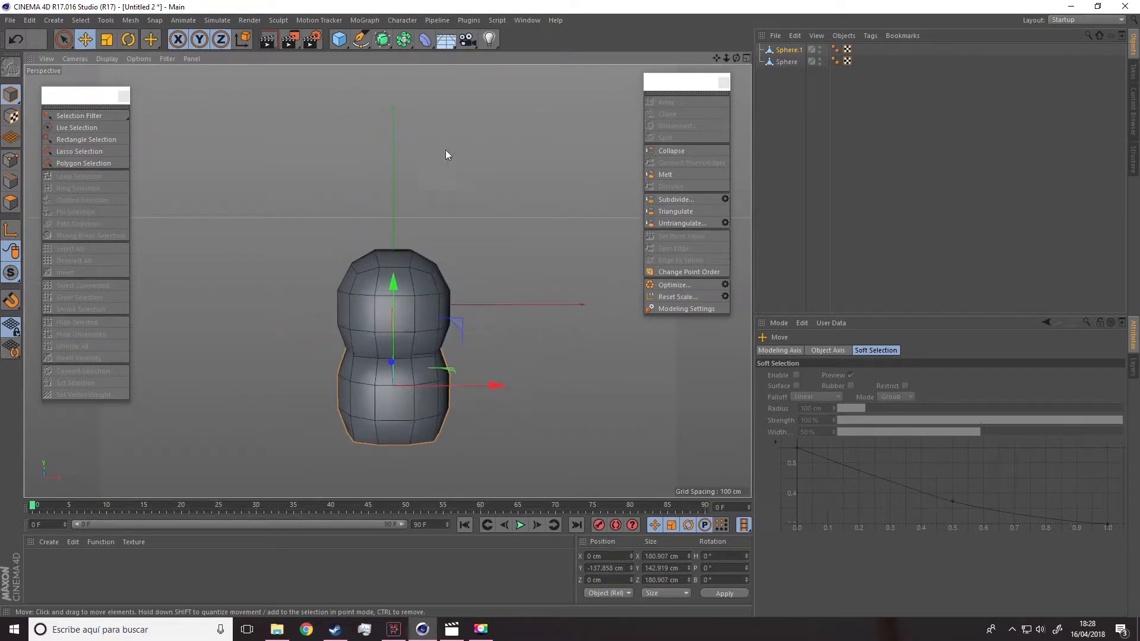
Add a Sphere primitive and move it above the stack to about Y 159 cm.
{"action": "left_click", "coordinate": [339, 39]}
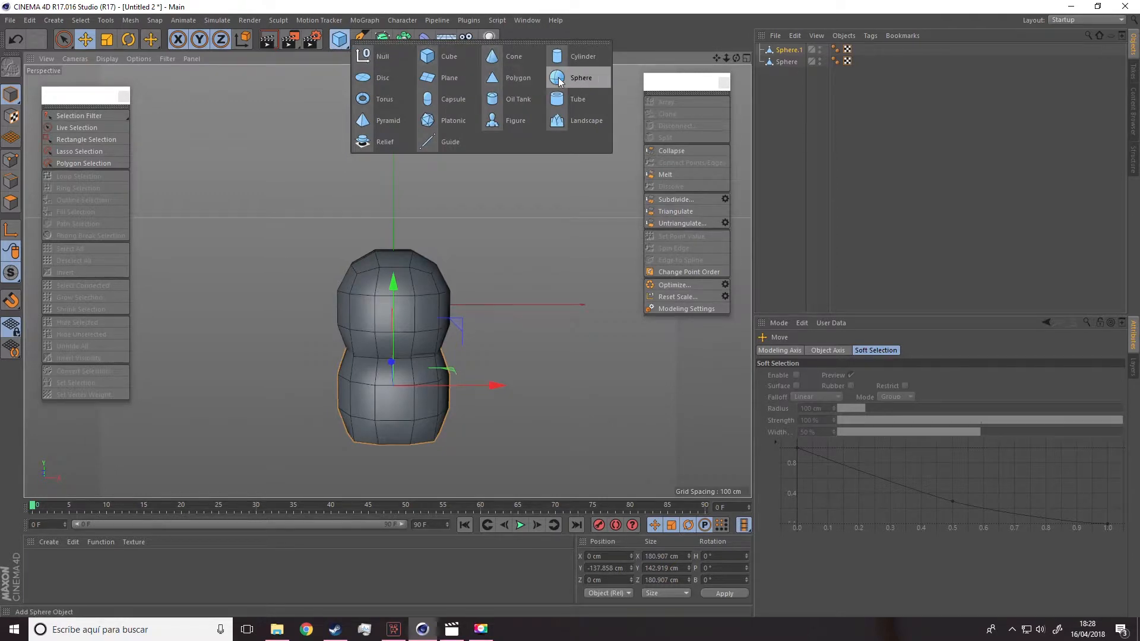
{"action": "left_click", "coordinate": [581, 78]}
{"action": "left_click_drag", "start_coordinate": [404, 193], "coordinate": [408, 149]}
{"action": "key", "text": "ctrl+z"}
{"action": "left_click_drag", "start_coordinate": [390, 190], "coordinate": [391, 107]}
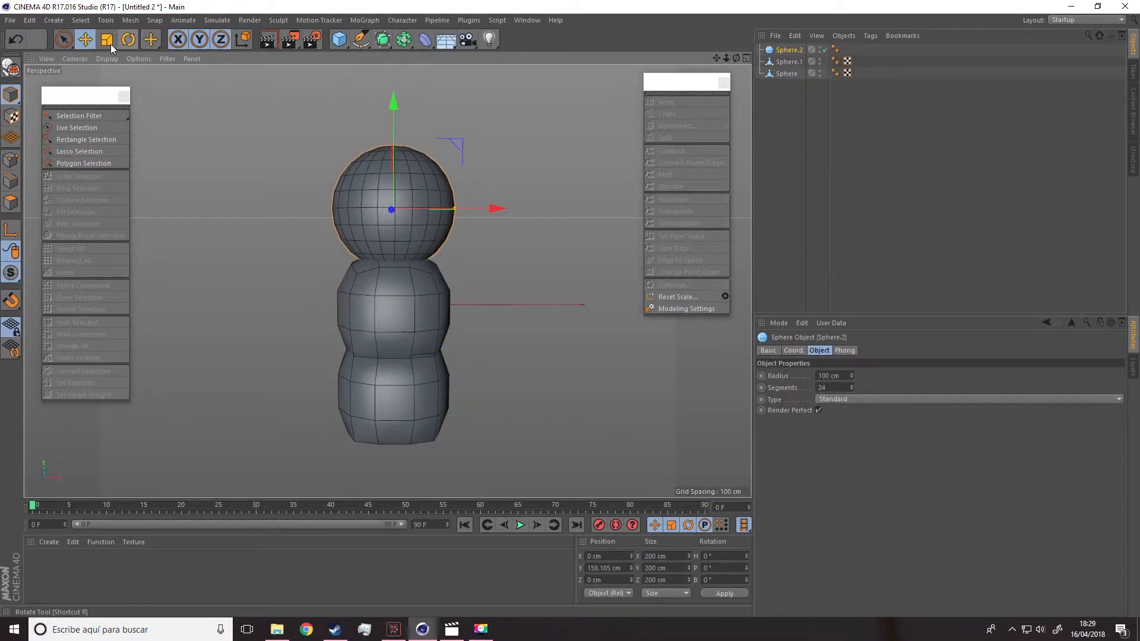
Scale the new top sphere to about 135 cm and lower it onto the stack at about Y 119 cm.
{"action": "left_click", "coordinate": [108, 41]}
{"action": "left_click_drag", "start_coordinate": [603, 213], "coordinate": [425, 293]}
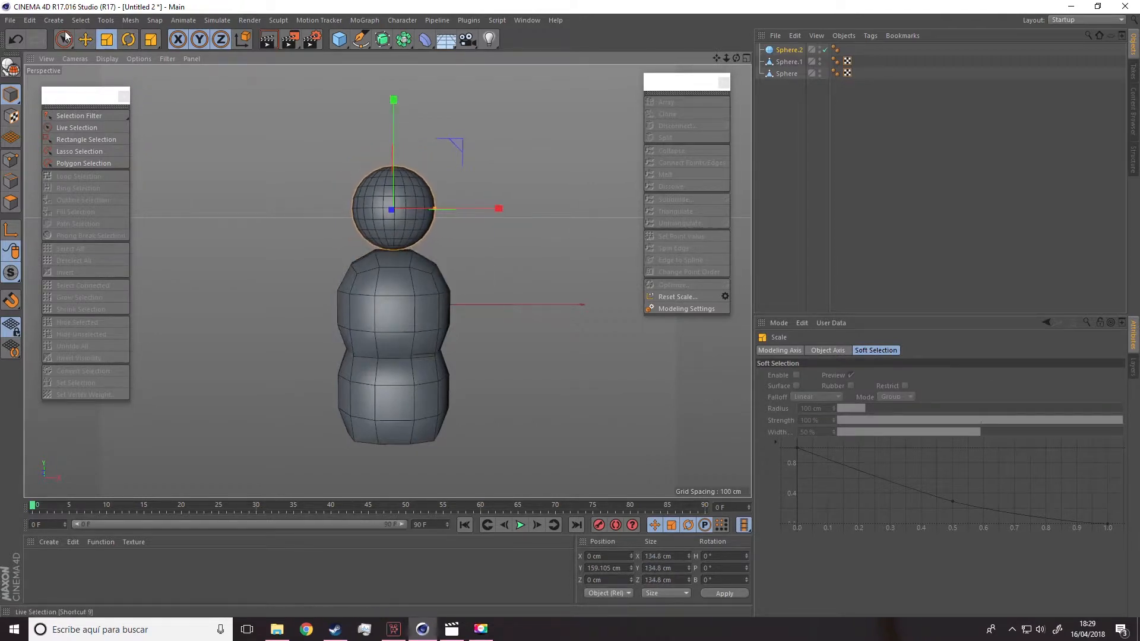
{"action": "left_click", "coordinate": [84, 38]}
{"action": "left_click_drag", "start_coordinate": [387, 112], "coordinate": [390, 133]}
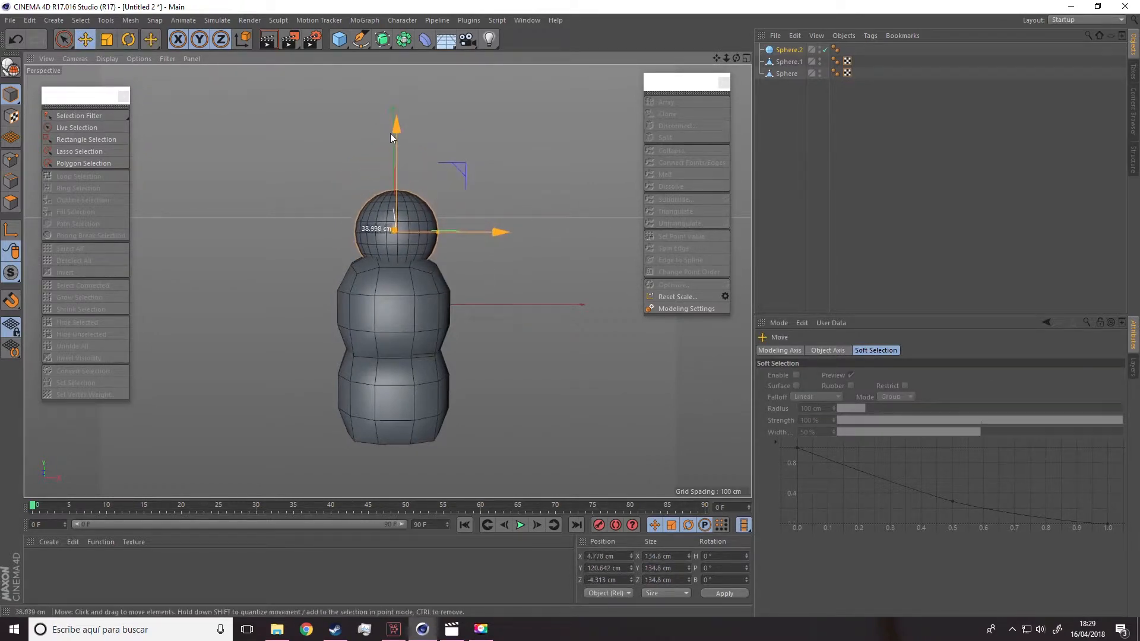
{"action": "left_click_drag", "start_coordinate": [559, 280], "coordinate": [504, 321], "text": "alt"}
{"action": "scroll", "coordinate": [504, 322], "scroll_direction": "down", "scroll_amount": 2}
{"action": "middle_click_drag", "start_coordinate": [536, 354], "coordinate": [508, 332], "text": "alt"}
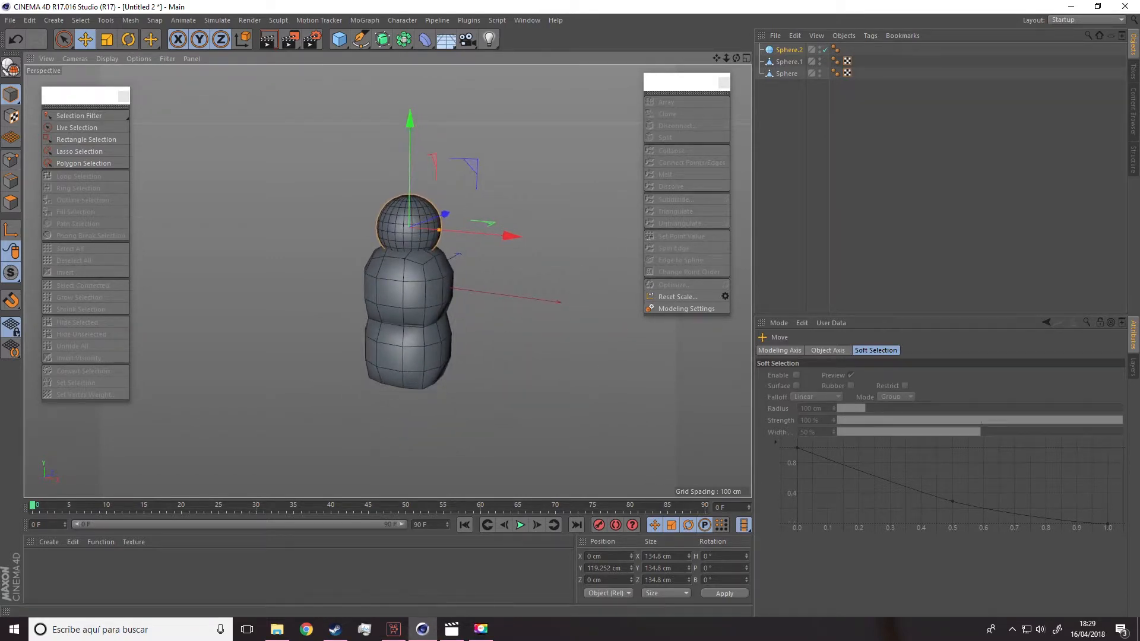
{"action": "left_click_drag", "start_coordinate": [309, 273], "coordinate": [318, 260], "text": "alt"}
{"action": "scroll", "coordinate": [347, 279], "scroll_direction": "up", "scroll_amount": 3}
{"action": "left_click_drag", "start_coordinate": [420, 323], "coordinate": [450, 311], "text": "alt"}
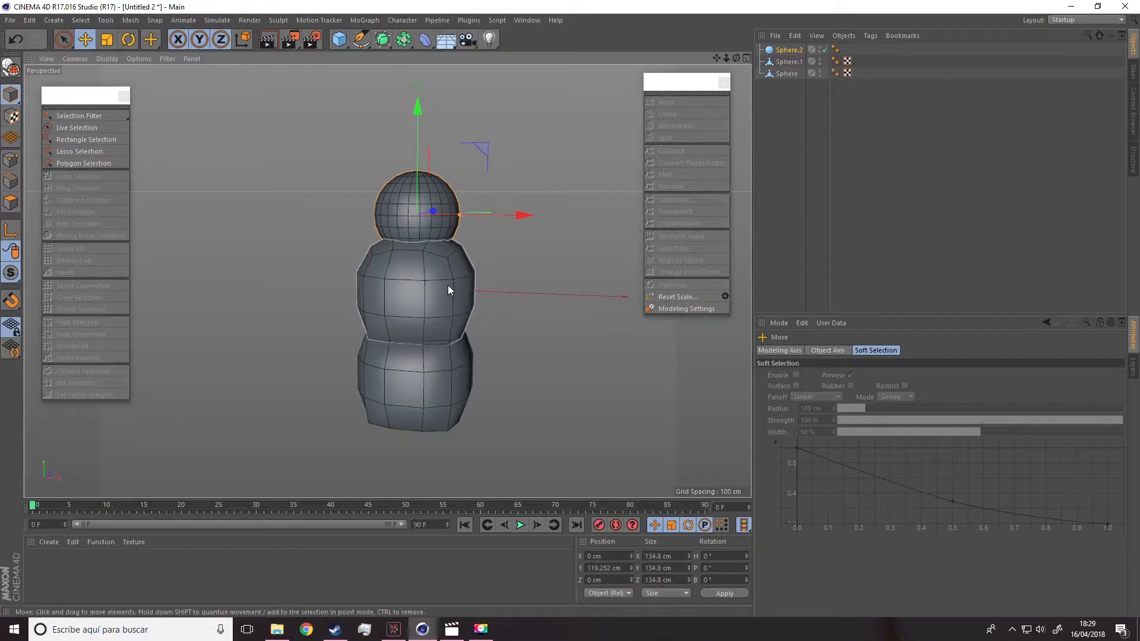
Wrap the middle and lower body spheres each in their own Subdivision Surface.
{"action": "left_click", "coordinate": [788, 74]}
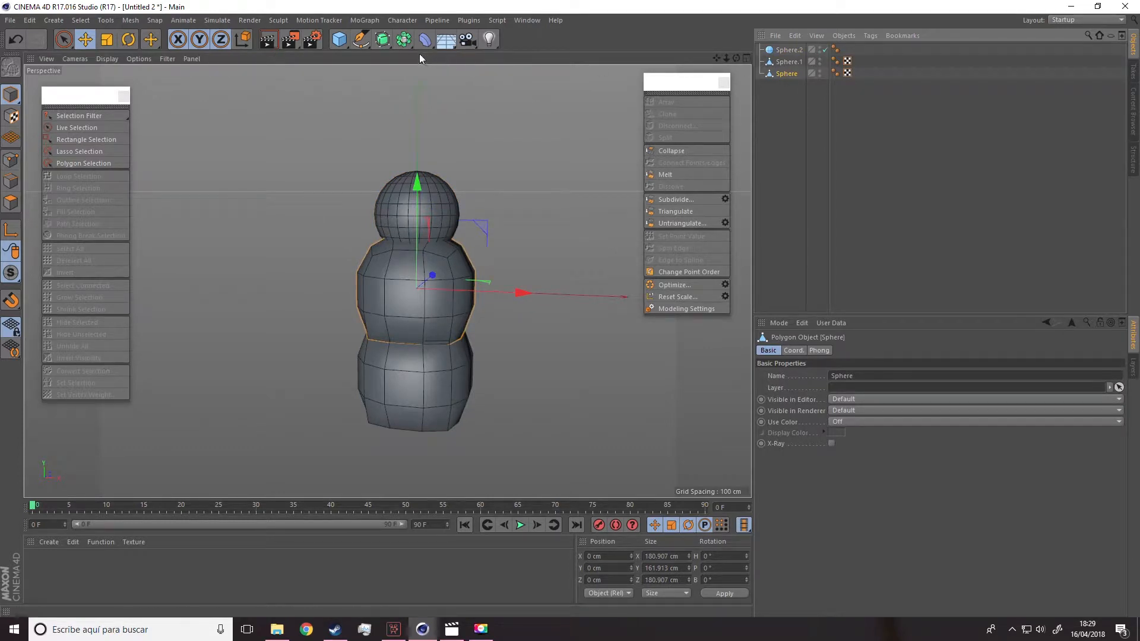
{"action": "left_click", "coordinate": [383, 39]}
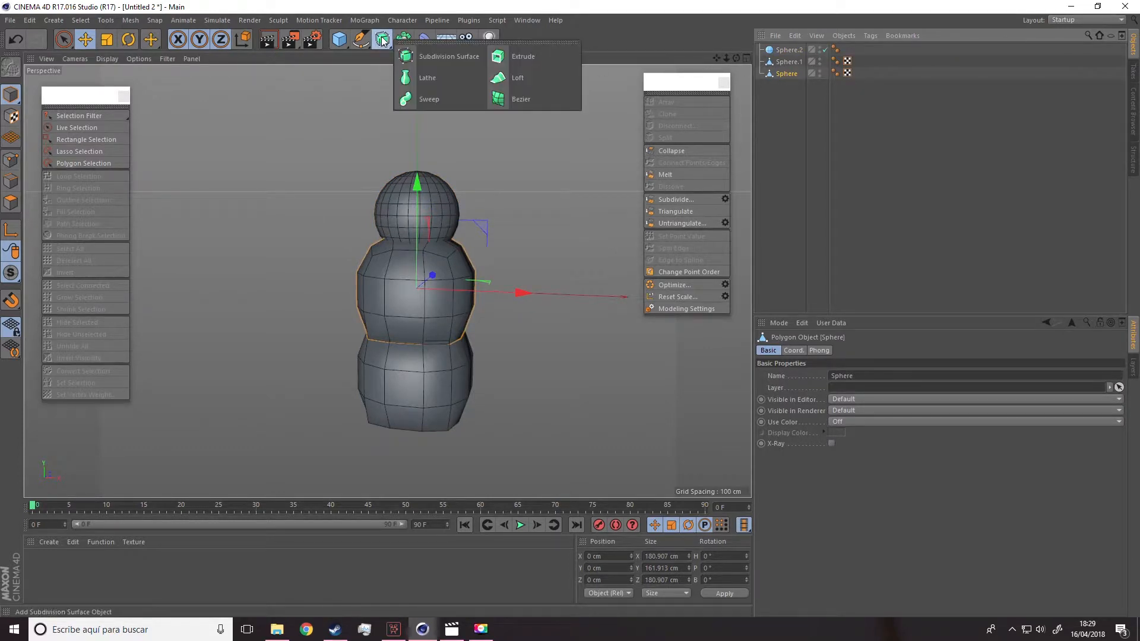
{"action": "left_click", "coordinate": [419, 55], "text": "alt"}
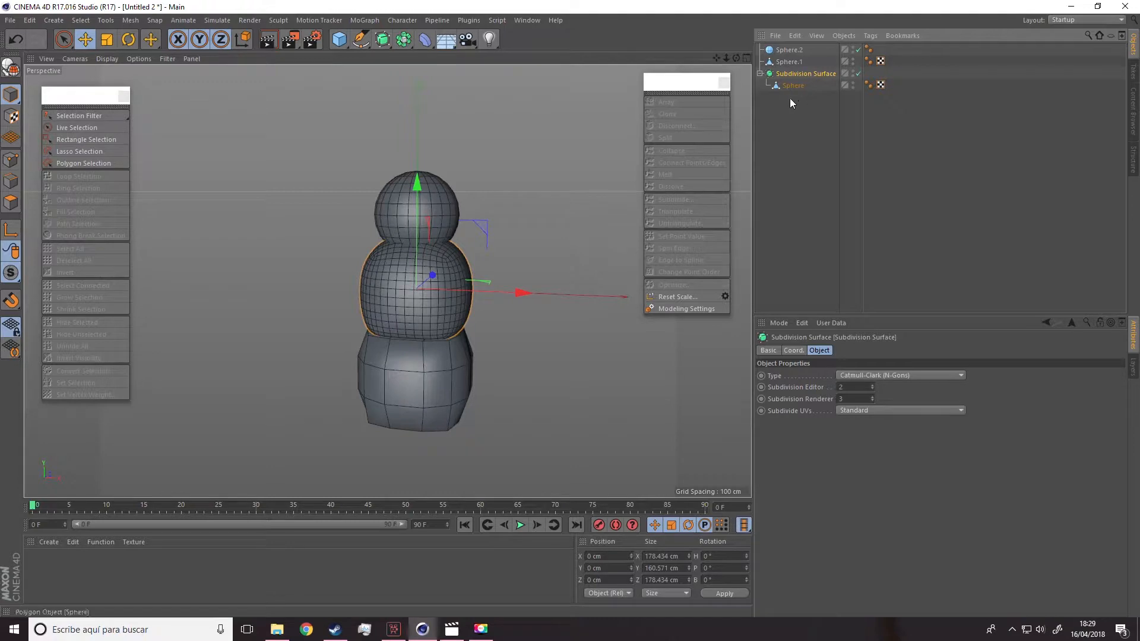
{"action": "left_click", "coordinate": [795, 62]}
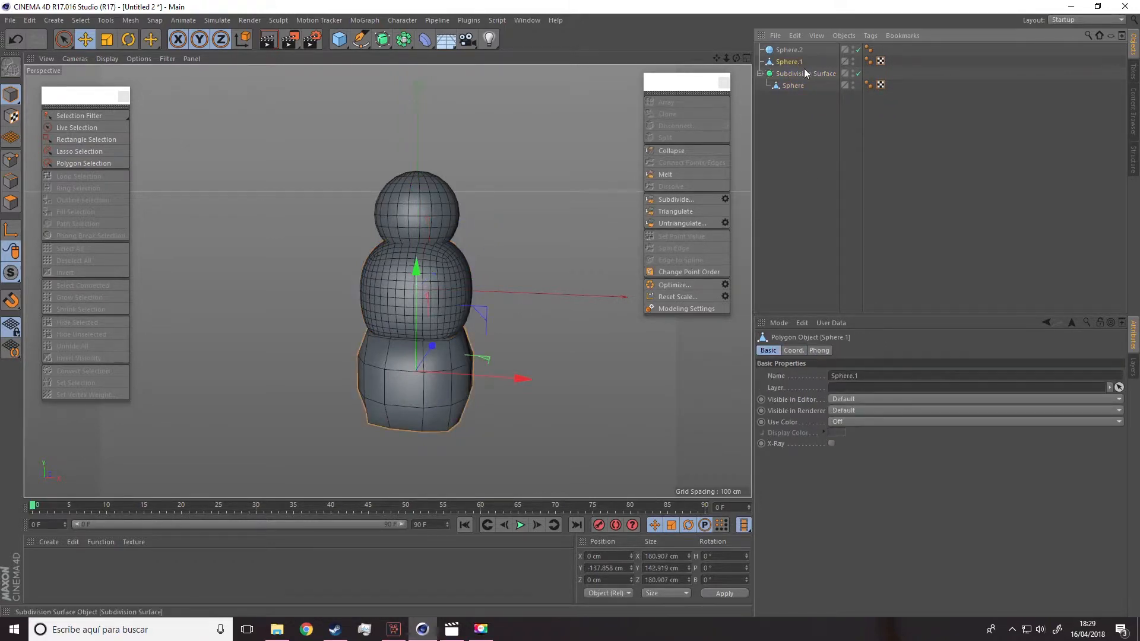
{"action": "left_click", "coordinate": [382, 46]}
{"action": "left_click", "coordinate": [422, 57], "text": "alt"}
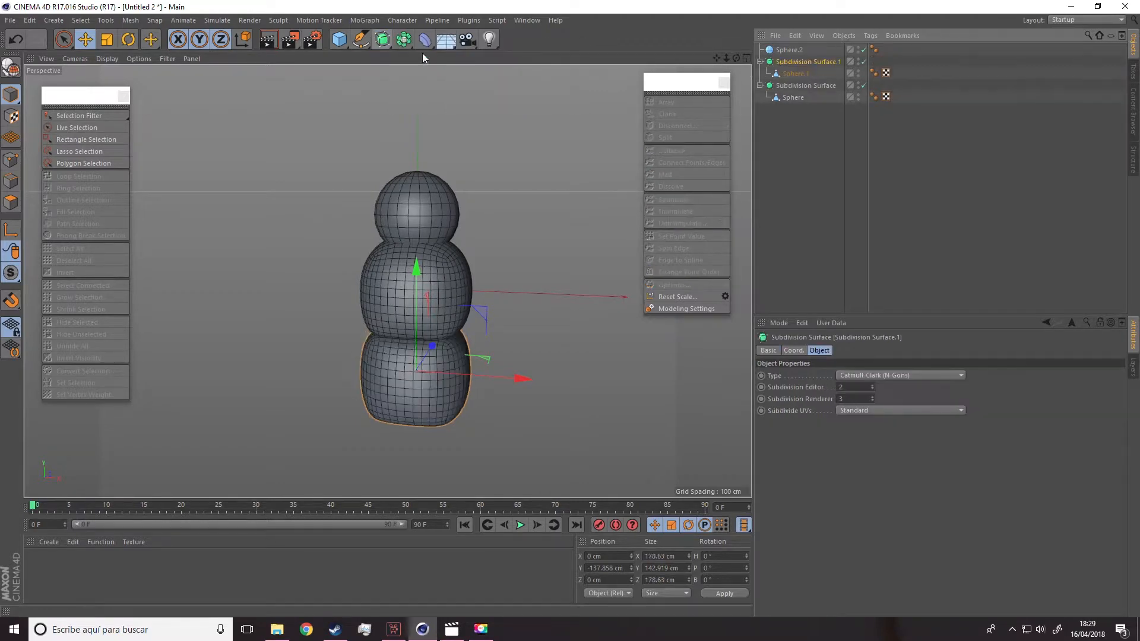
Select the bottom cap polygons of the lower sphere and scale them to about 168 cm in X and Z.
{"action": "mouse_move", "coordinate": [526, 251]}
{"action": "left_mouse_down", "text": "alt"}
{"action": "mouse_move", "coordinate": [518, 181]}
{"action": "mouse_move", "coordinate": [533, 237]}
{"action": "left_mouse_up", "text": "alt"}
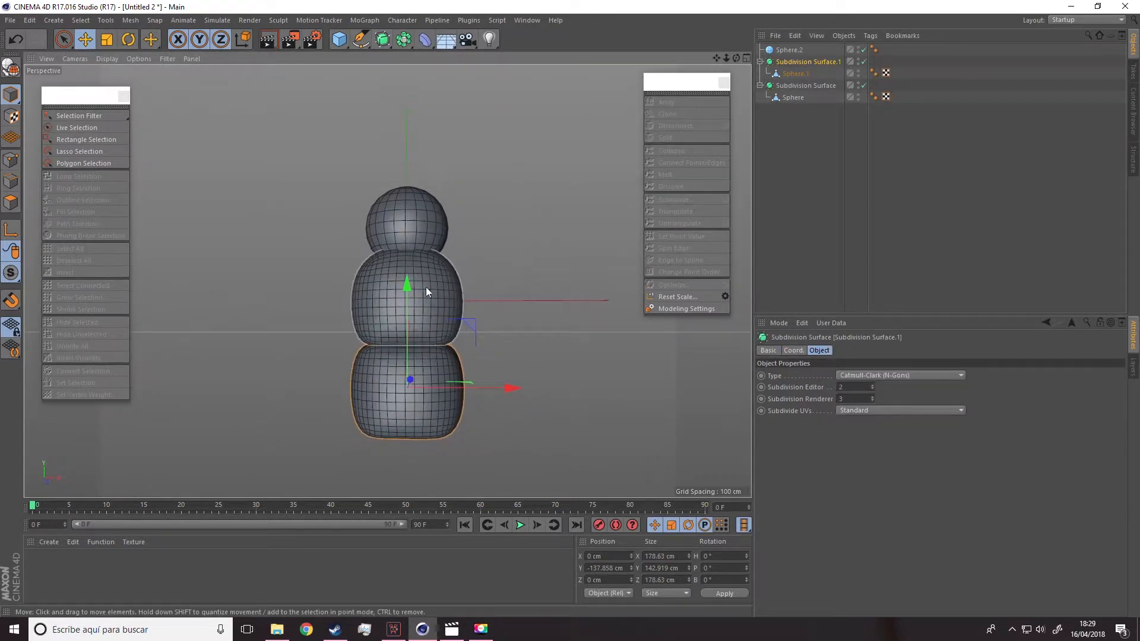
{"action": "left_click_drag", "start_coordinate": [408, 284], "coordinate": [469, 142]}
{"action": "left_click", "coordinate": [796, 74]}
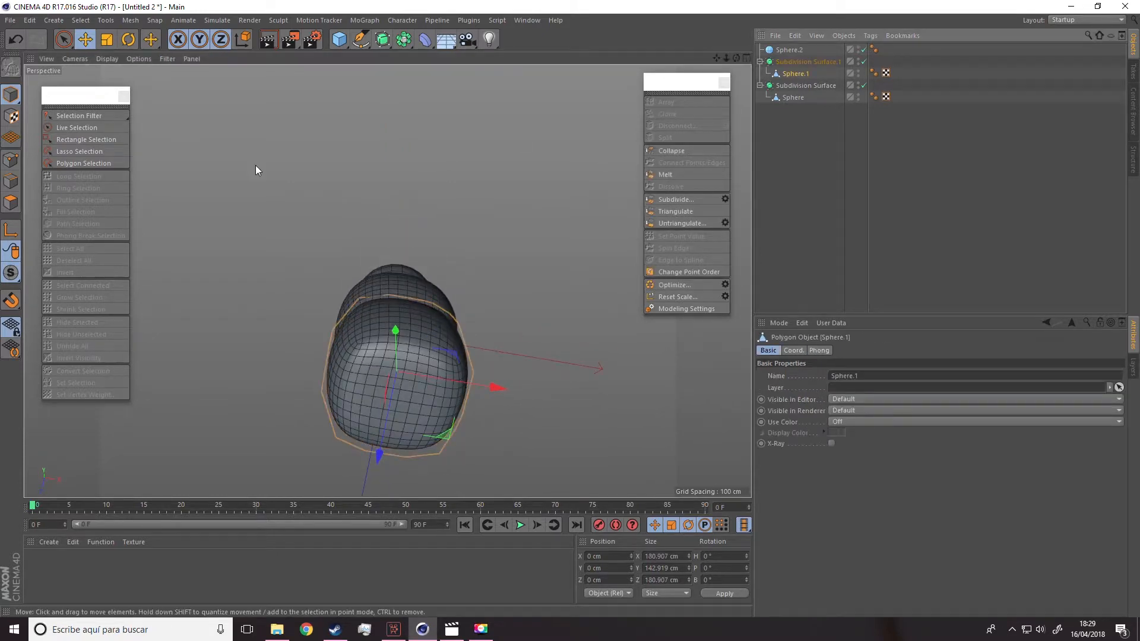
{"action": "left_click", "coordinate": [13, 200]}
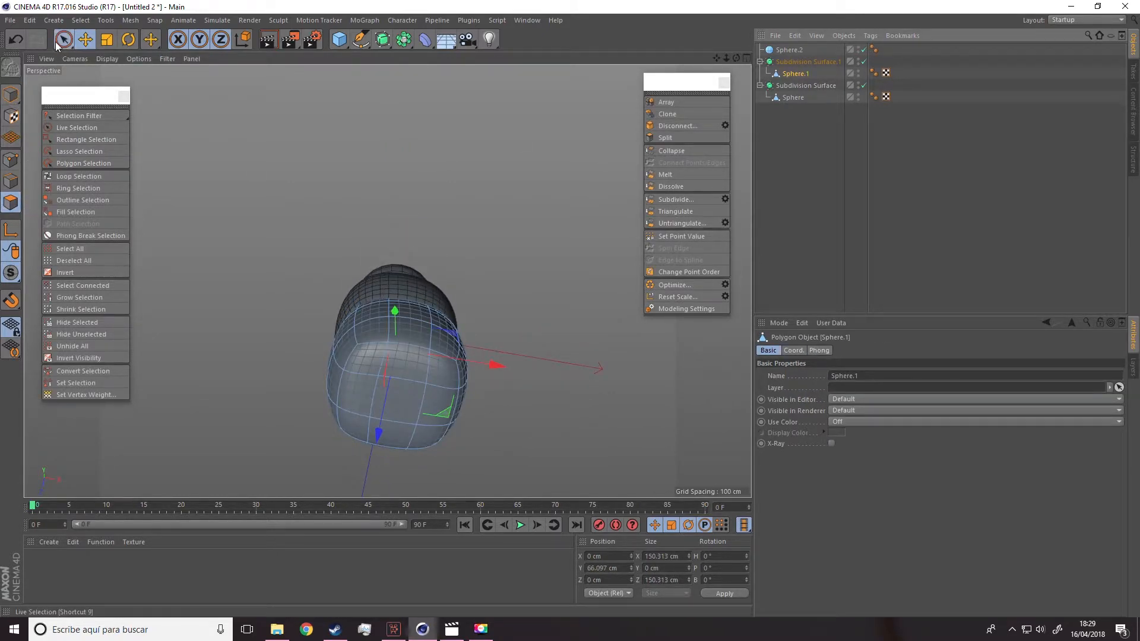
{"action": "left_click", "coordinate": [57, 41]}
{"action": "mouse_move", "coordinate": [405, 379]}
{"action": "left_mouse_down"}
{"action": "mouse_move", "coordinate": [358, 380]}
{"action": "mouse_move", "coordinate": [383, 429]}
{"action": "left_mouse_up"}
{"action": "left_click_drag", "start_coordinate": [438, 381], "coordinate": [408, 472]}
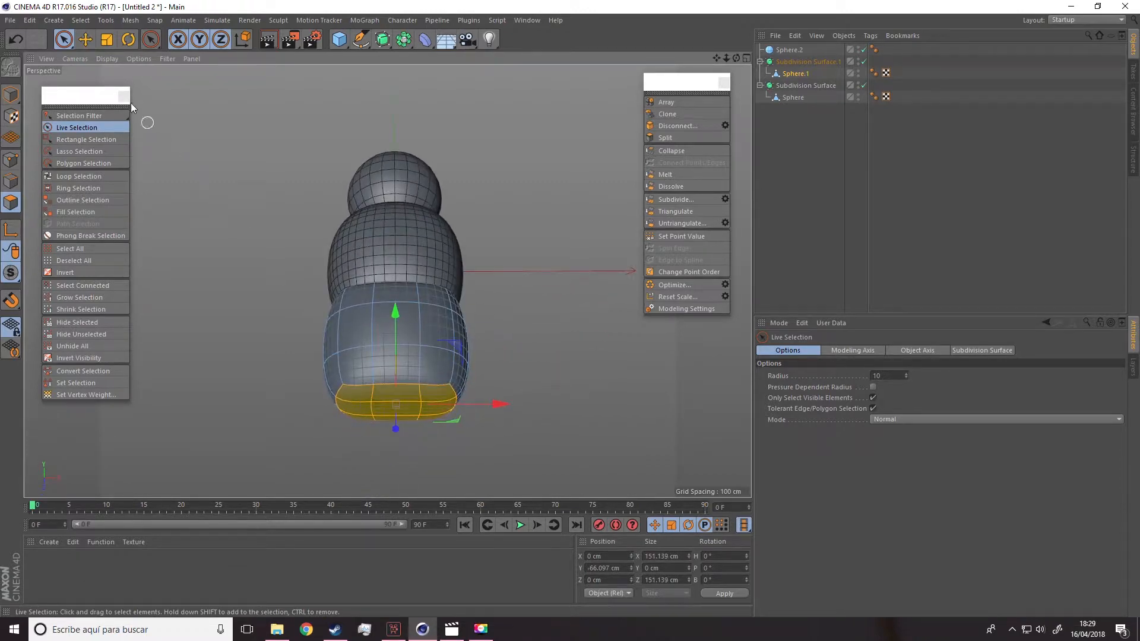
{"action": "left_click", "coordinate": [107, 40]}
{"action": "left_click_drag", "start_coordinate": [571, 337], "coordinate": [635, 337]}
{"action": "left_click_drag", "start_coordinate": [606, 336], "coordinate": [596, 372], "text": "alt"}
{"action": "middle_click_drag", "start_coordinate": [571, 308], "coordinate": [545, 372], "text": "alt"}
{"action": "mouse_move", "coordinate": [534, 342]}
{"action": "left_mouse_down", "text": "alt"}
{"action": "mouse_move", "coordinate": [499, 345]}
{"action": "mouse_move", "coordinate": [526, 346]}
{"action": "left_mouse_up", "text": "alt"}
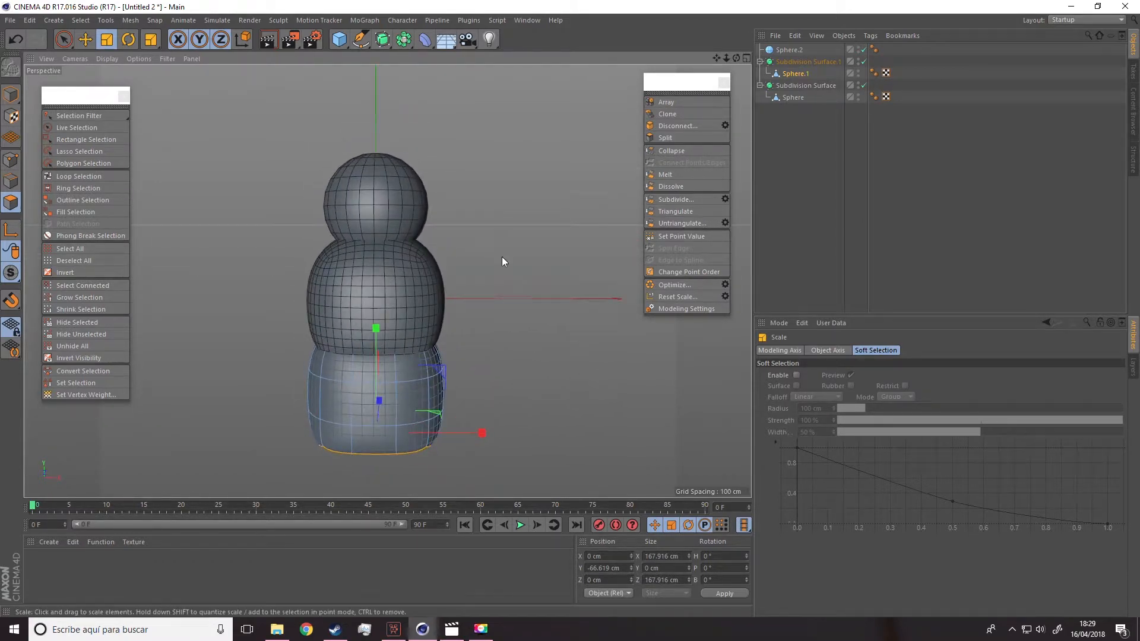
{"action": "left_click", "coordinate": [556, 272]}
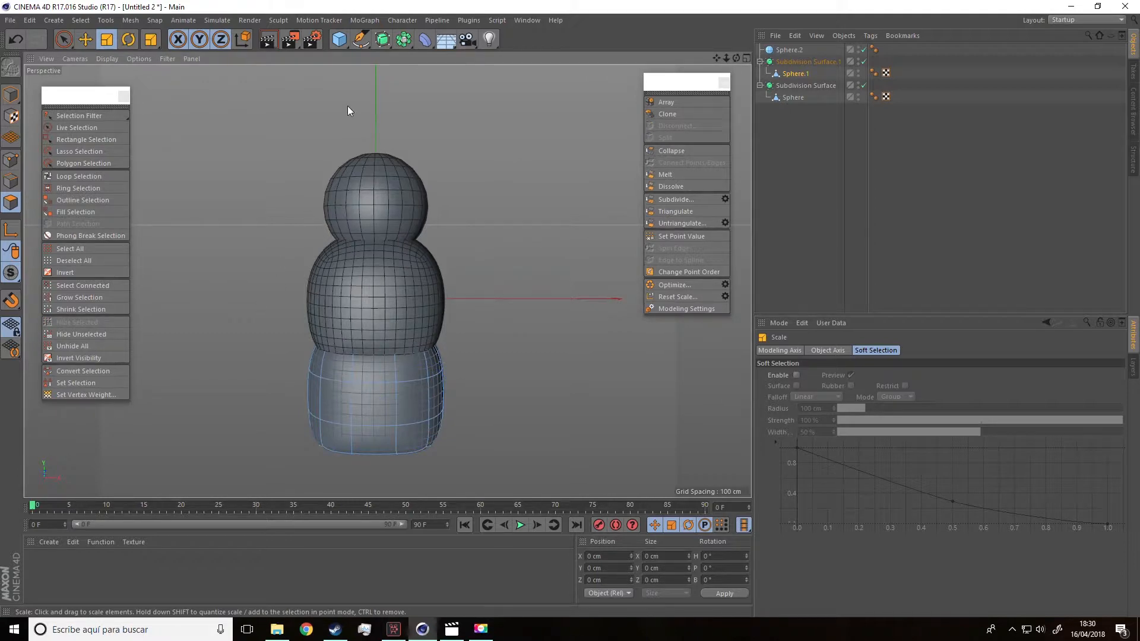
Add a cube, narrow it to about 37 × 200 × 38 cm, and move it beside the body to about X -161 cm.
{"action": "left_click_drag", "start_coordinate": [339, 39], "coordinate": [433, 55]}
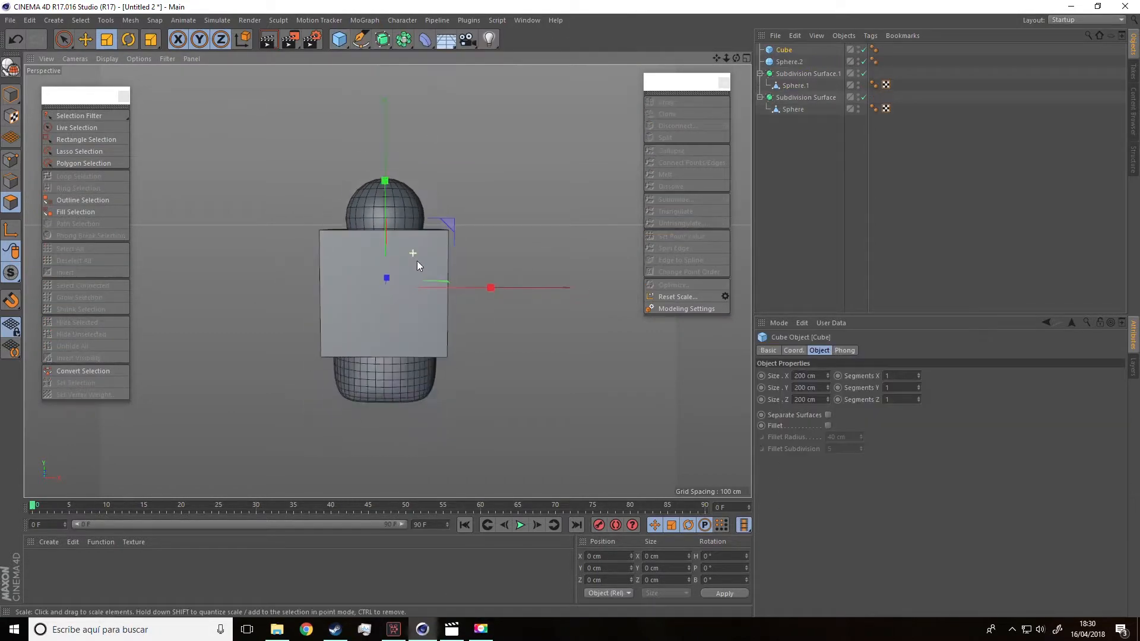
{"action": "left_click", "coordinate": [88, 40]}
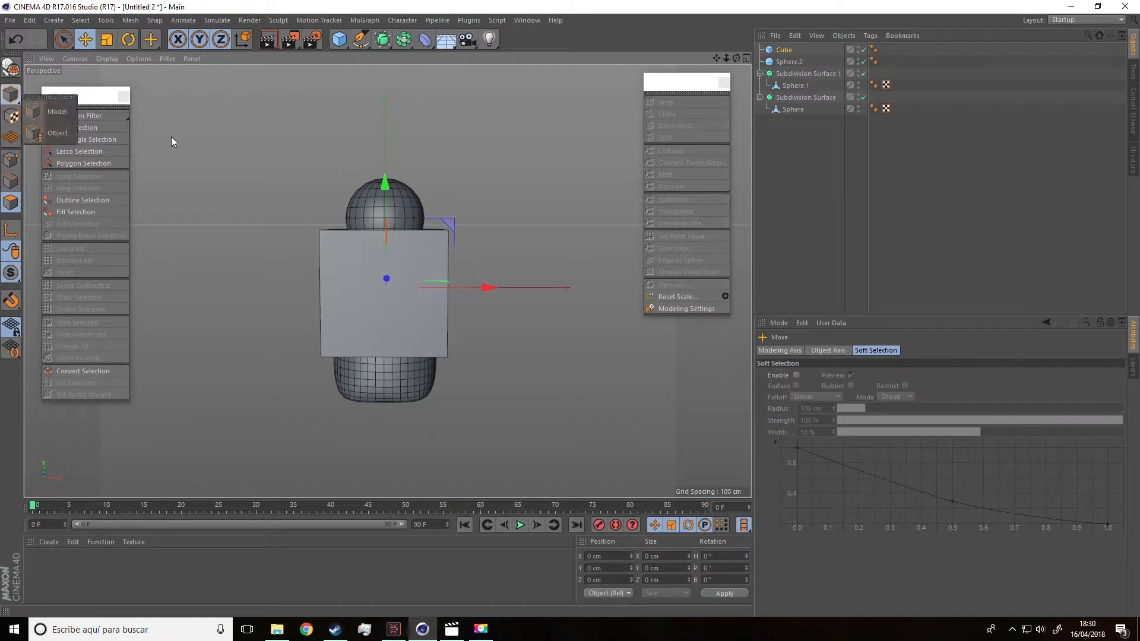
{"action": "left_click", "coordinate": [10, 94]}
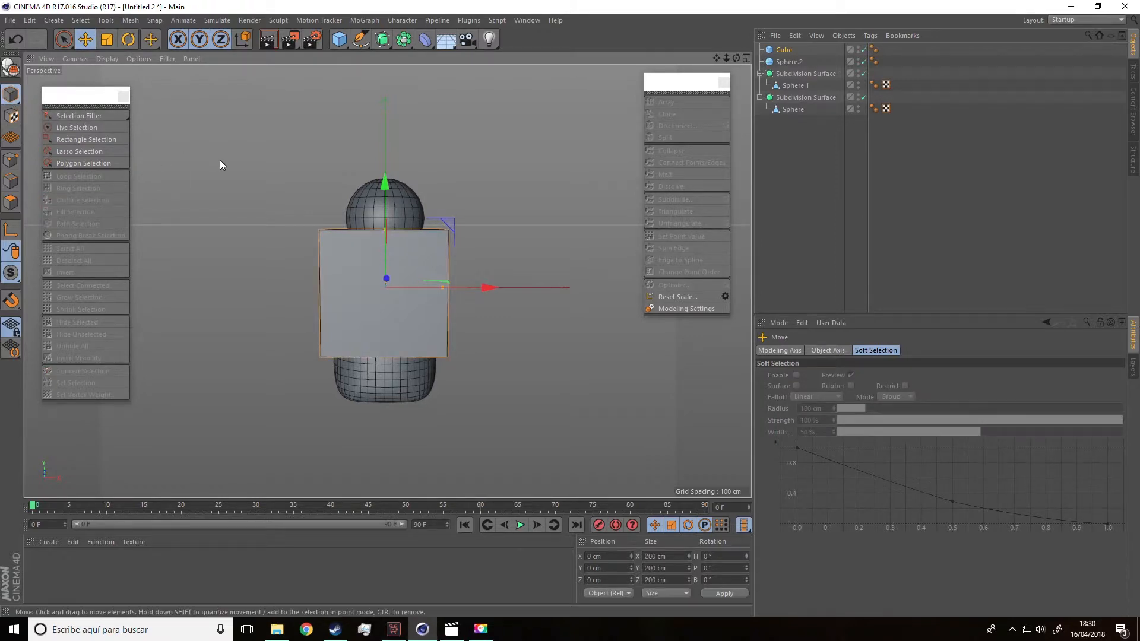
{"action": "left_click_drag", "start_coordinate": [220, 159], "coordinate": [550, 273], "text": "alt"}
{"action": "left_click_drag", "start_coordinate": [450, 260], "coordinate": [433, 304]}
{"action": "left_click_drag", "start_coordinate": [350, 302], "coordinate": [342, 301]}
{"action": "left_click_drag", "start_coordinate": [433, 303], "coordinate": [588, 293], "text": "alt"}
{"action": "left_click_drag", "start_coordinate": [360, 303], "coordinate": [291, 314]}
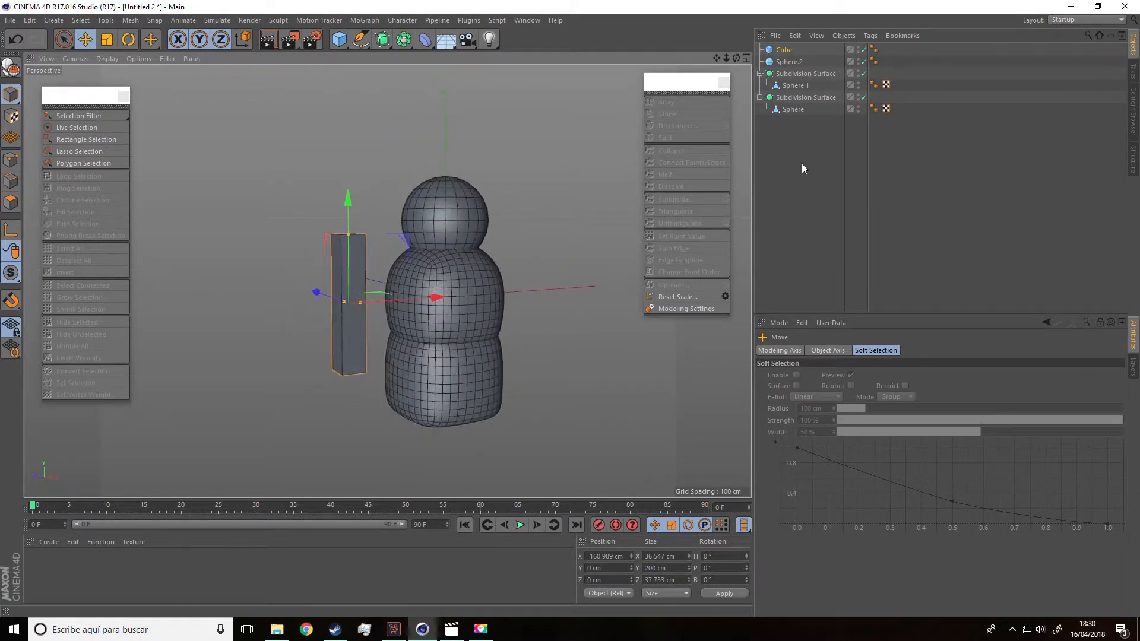
Set the cube's Y segments to 4 and make it editable.
{"action": "left_click", "coordinate": [789, 51]}
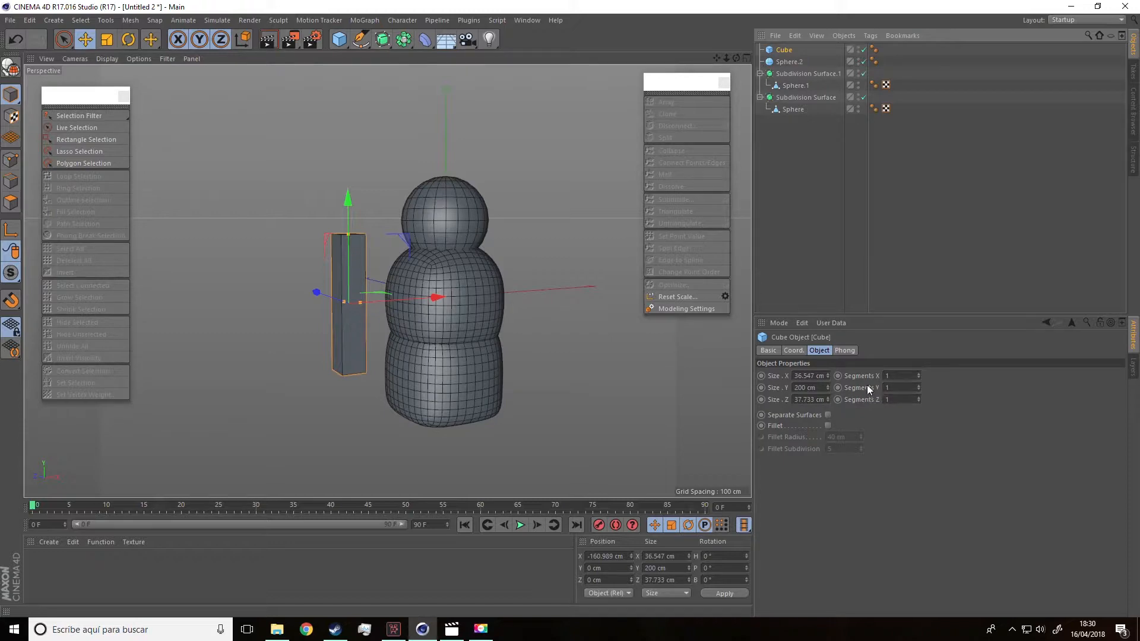
{"action": "left_click", "coordinate": [918, 386]}
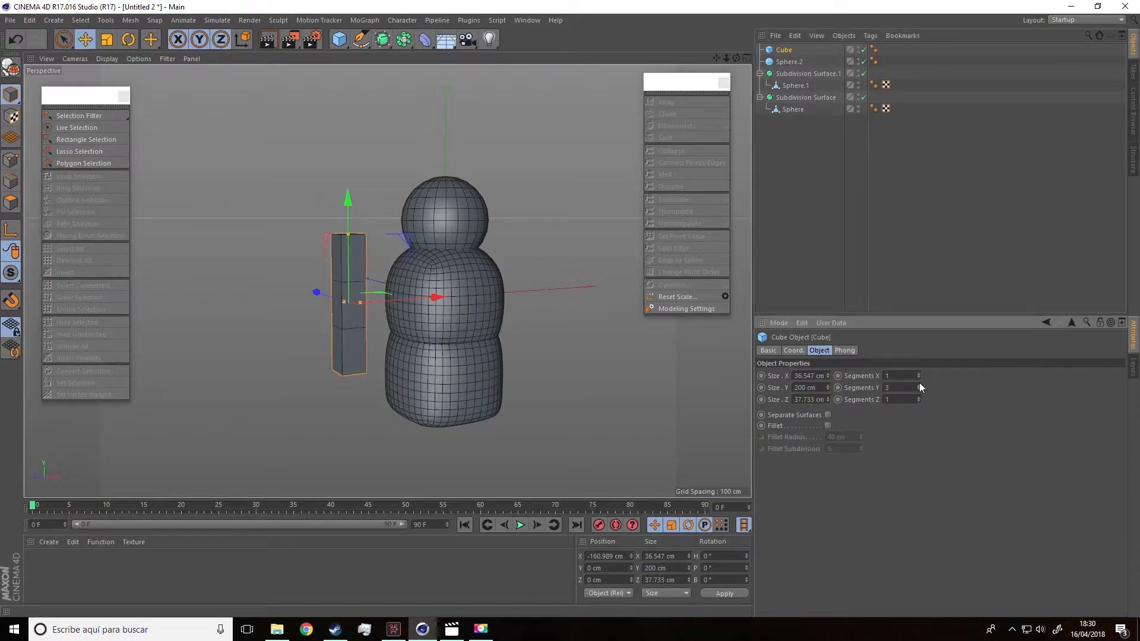
{"action": "left_click", "coordinate": [918, 385]}
{"action": "left_click_drag", "start_coordinate": [528, 383], "coordinate": [482, 380], "text": "alt"}
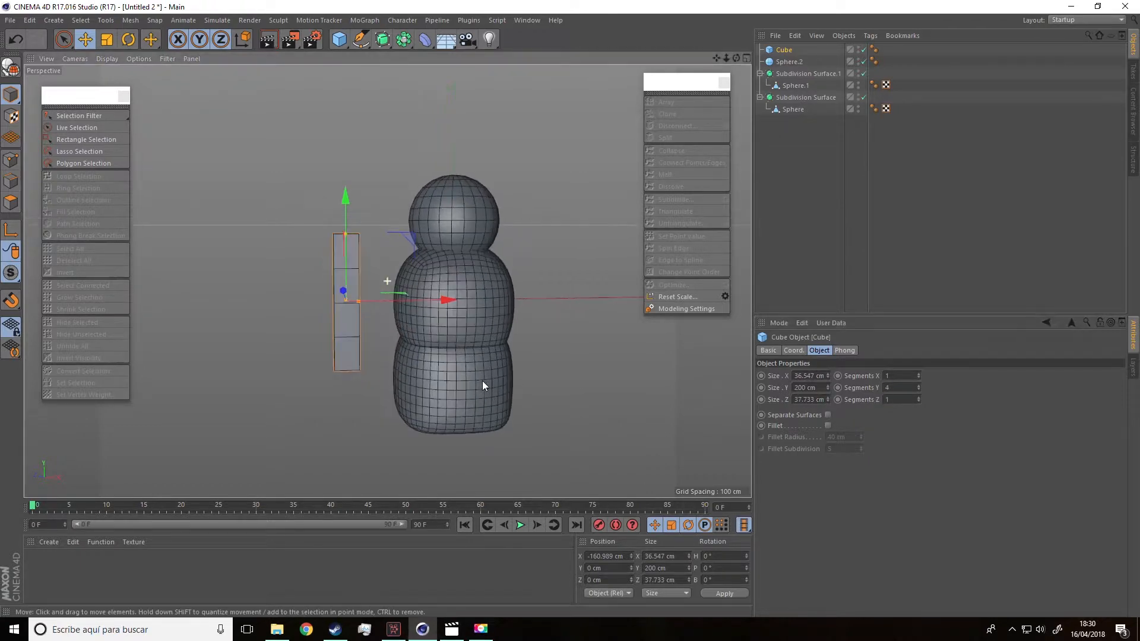
{"action": "left_click", "coordinate": [11, 67]}
{"action": "scroll", "coordinate": [361, 293], "scroll_direction": "up", "scroll_amount": 2}
{"action": "left_click", "coordinate": [184, 220]}
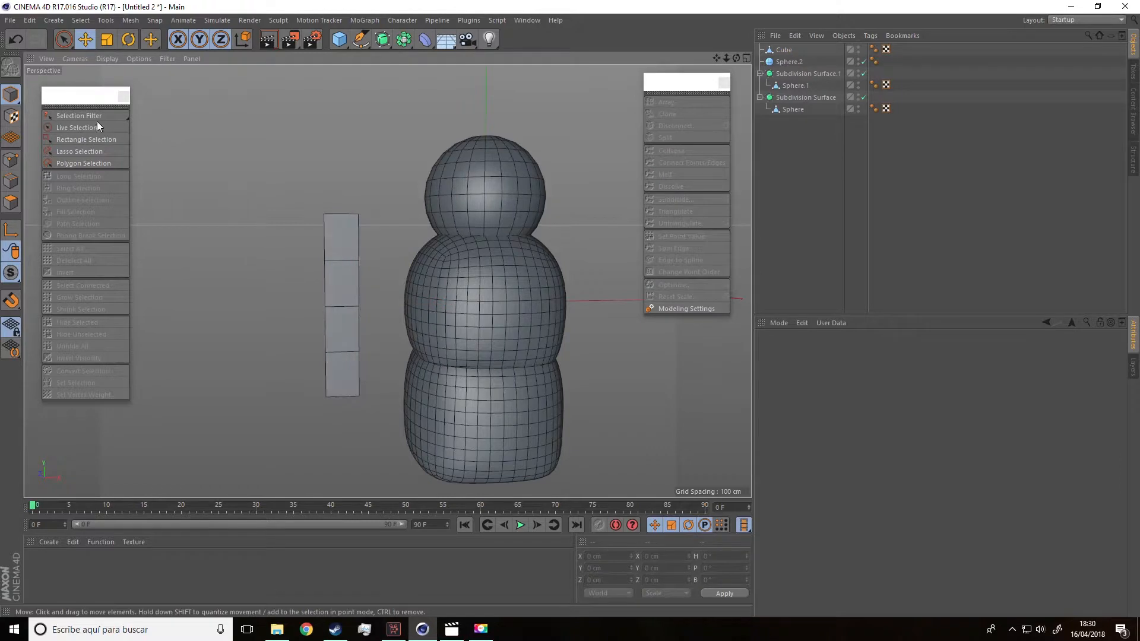
Prepare Rectangle Selection for the cube's points with Only Select Visible Elements disabled.
{"action": "left_click", "coordinate": [63, 40]}
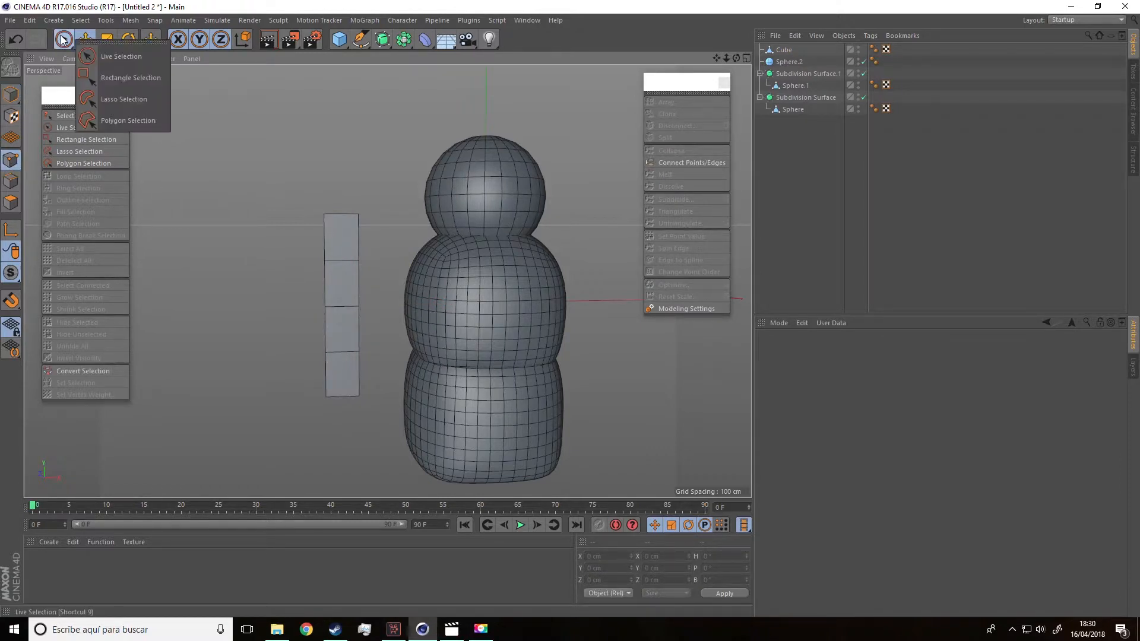
{"action": "left_click", "coordinate": [128, 77]}
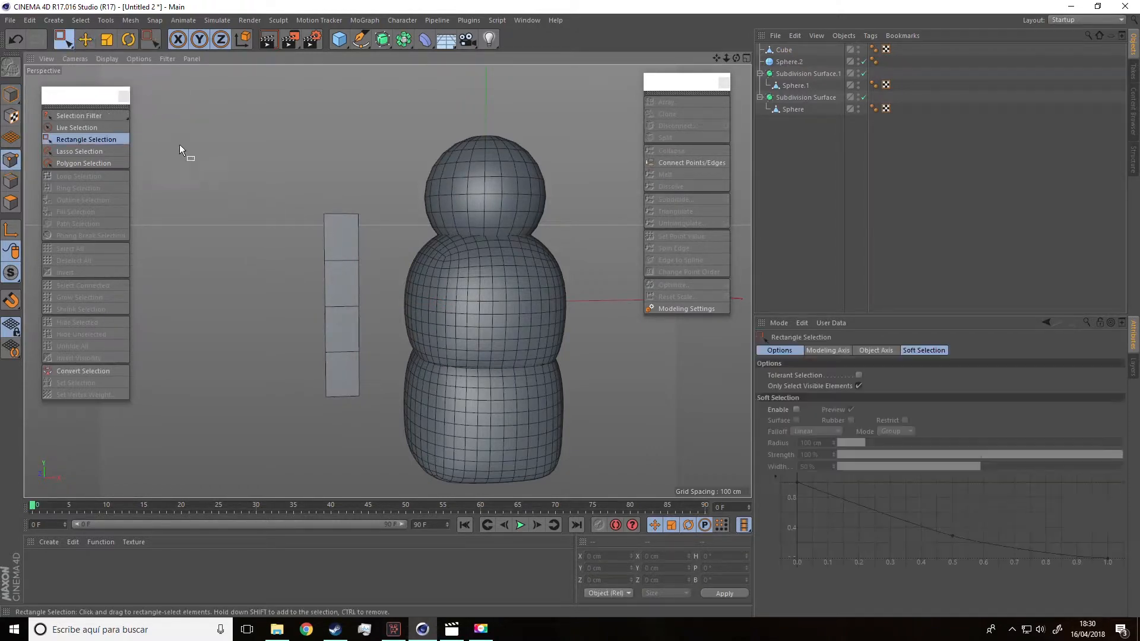
{"action": "left_click", "coordinate": [782, 50]}
{"action": "mouse_move", "coordinate": [316, 259]}
{"action": "left_mouse_down", "text": "alt"}
{"action": "mouse_move", "coordinate": [301, 247]}
{"action": "mouse_move", "coordinate": [312, 249]}
{"action": "left_mouse_up", "text": "alt"}
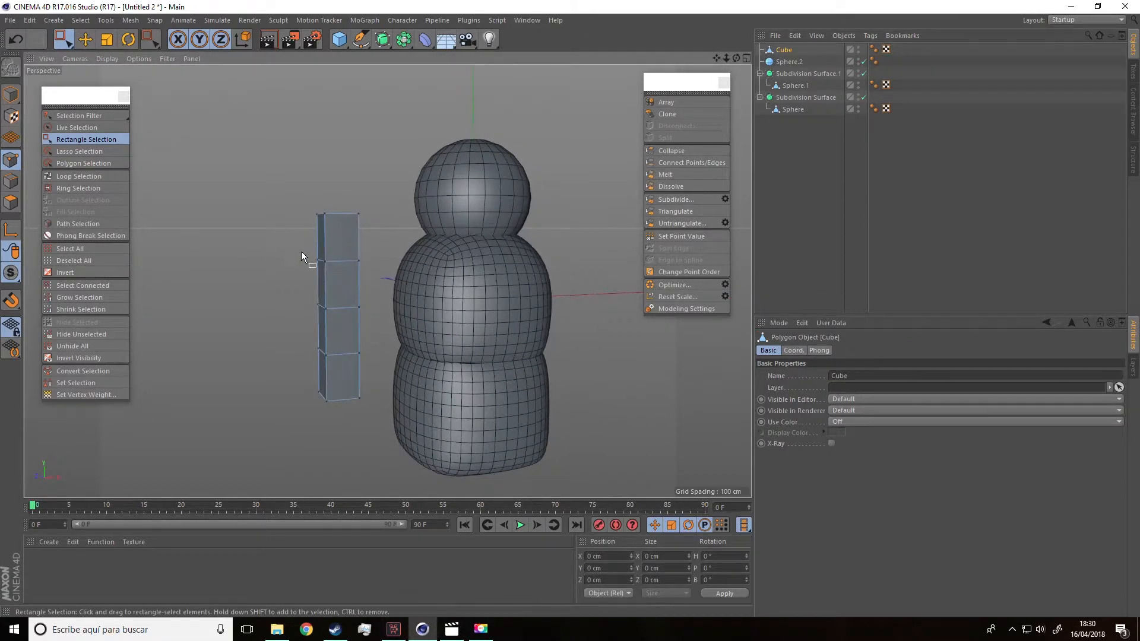
{"action": "left_click", "coordinate": [64, 40]}
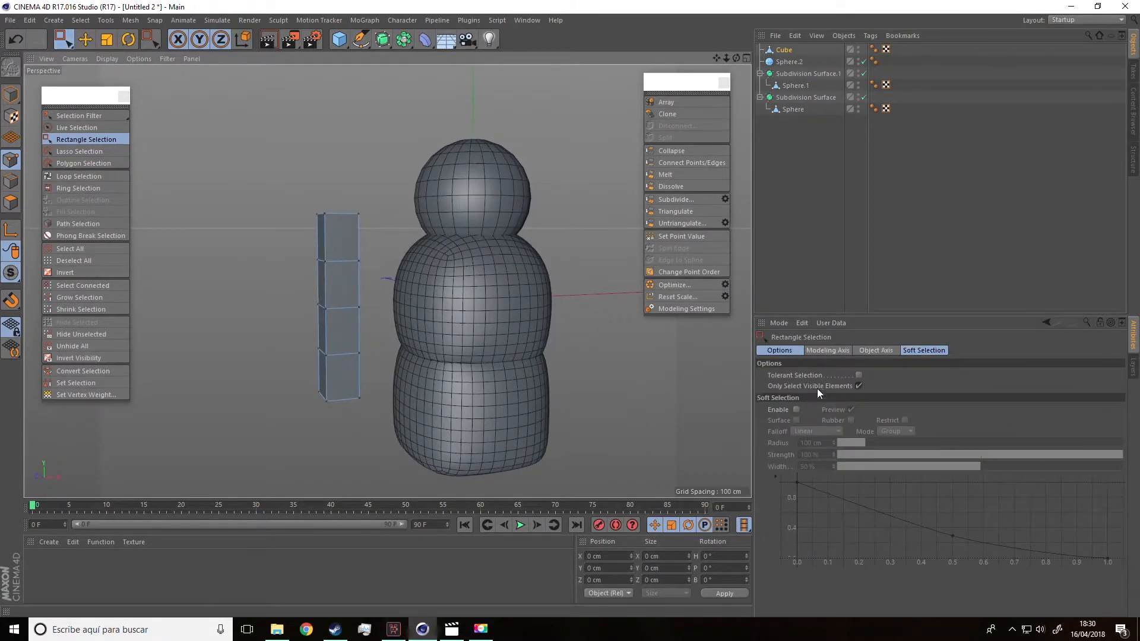
{"action": "left_click", "coordinate": [858, 386]}
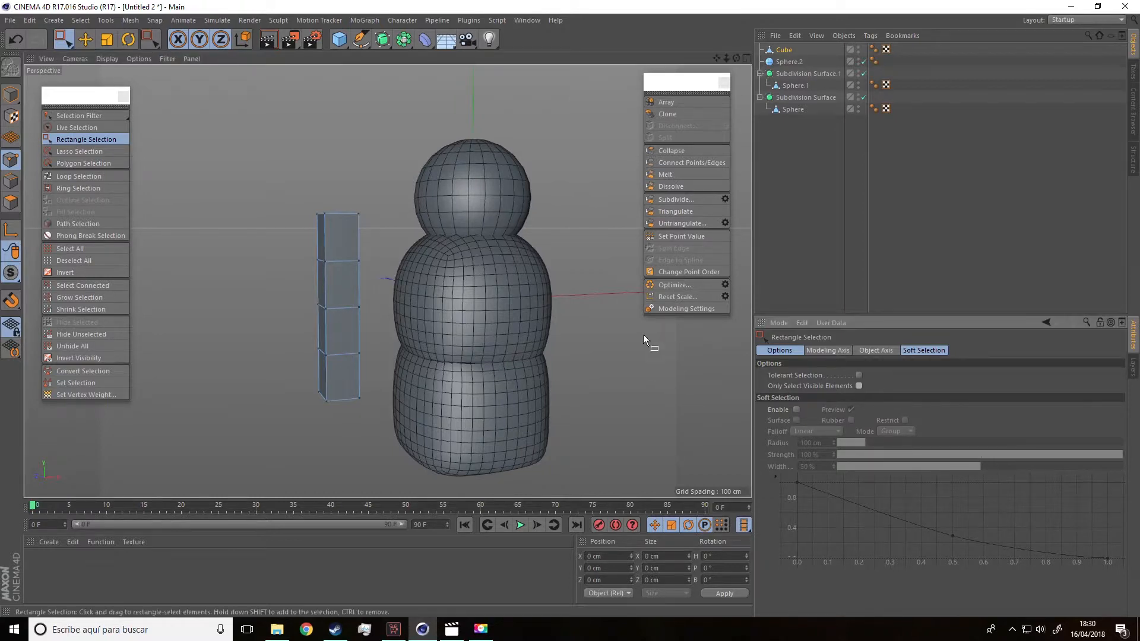
Bow the cube outward from the body by moving its middle row of points to about X -19.5 cm.
{"action": "left_click_drag", "start_coordinate": [281, 240], "coordinate": [384, 323]}
{"action": "mouse_move", "coordinate": [441, 367]}
{"action": "left_mouse_down", "text": "alt"}
{"action": "mouse_move", "coordinate": [168, 381]}
{"action": "mouse_move", "coordinate": [413, 378]}
{"action": "mouse_move", "coordinate": [427, 367]}
{"action": "left_mouse_up", "text": "alt"}
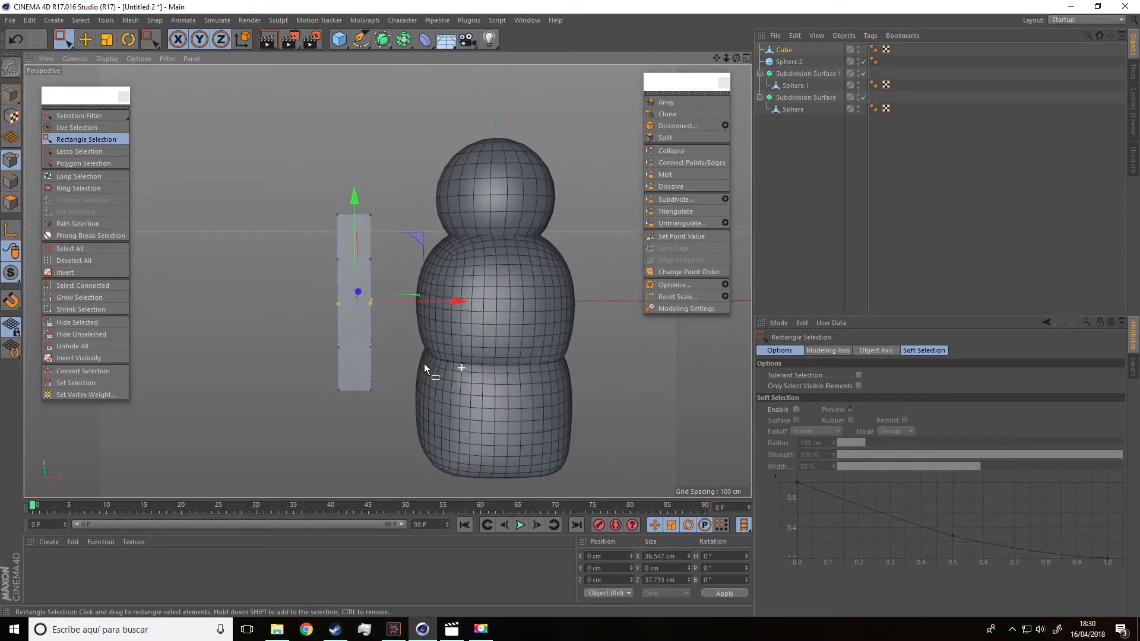
{"action": "left_click_drag", "start_coordinate": [456, 308], "coordinate": [418, 309]}
{"action": "left_click_drag", "start_coordinate": [423, 233], "coordinate": [305, 276]}
{"action": "left_click_drag", "start_coordinate": [396, 328], "coordinate": [270, 360]}
{"action": "left_click_drag", "start_coordinate": [450, 304], "coordinate": [311, 320]}
{"action": "left_click_drag", "start_coordinate": [435, 303], "coordinate": [433, 302]}
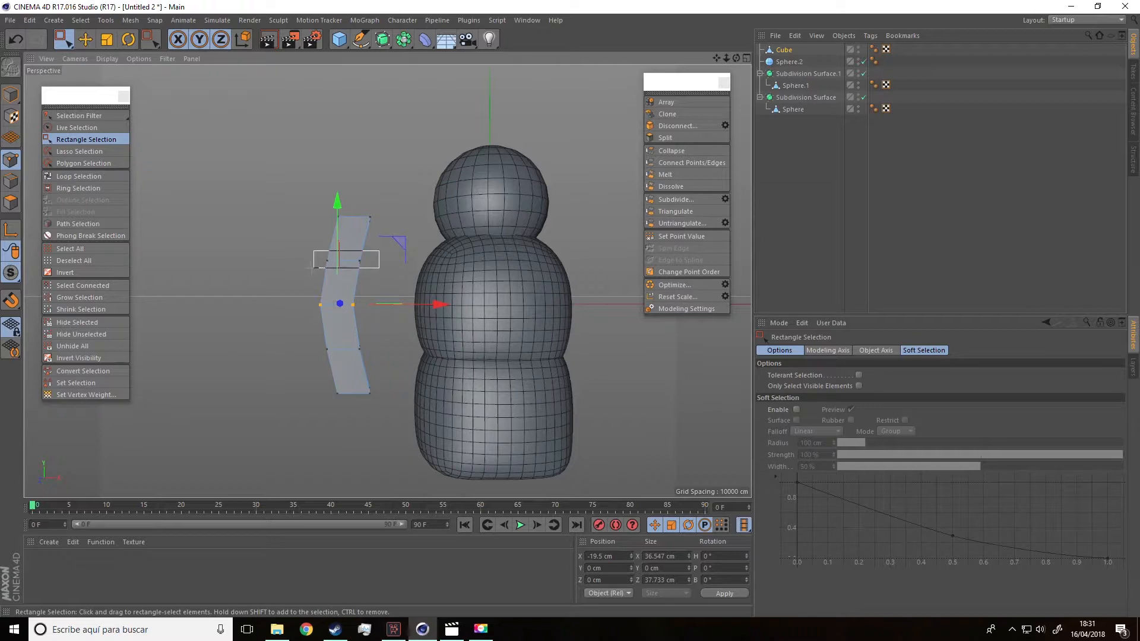
Round the bend by moving the point rows just above and below the middle to about X -15.4 cm.
{"action": "left_click_drag", "start_coordinate": [313, 267], "coordinate": [313, 268]}
{"action": "left_click_drag", "start_coordinate": [324, 363], "coordinate": [324, 364], "text": "shift"}
{"action": "left_click_drag", "start_coordinate": [438, 304], "coordinate": [437, 304]}
{"action": "left_click", "coordinate": [851, 215]}
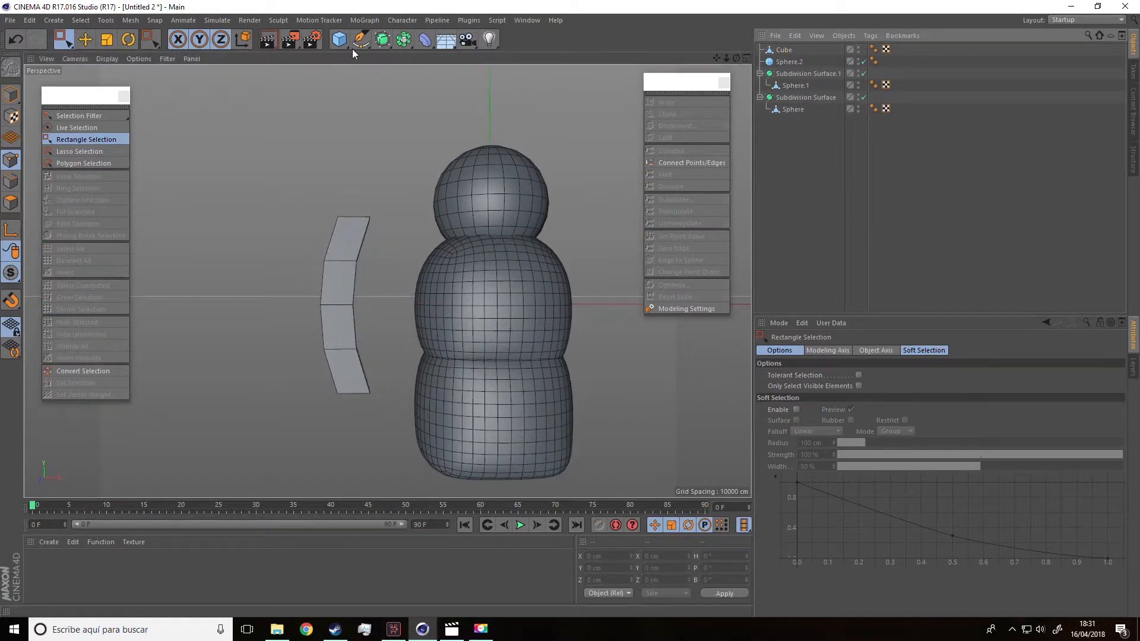
{"action": "left_click", "coordinate": [383, 39]}
{"action": "left_click", "coordinate": [430, 59]}
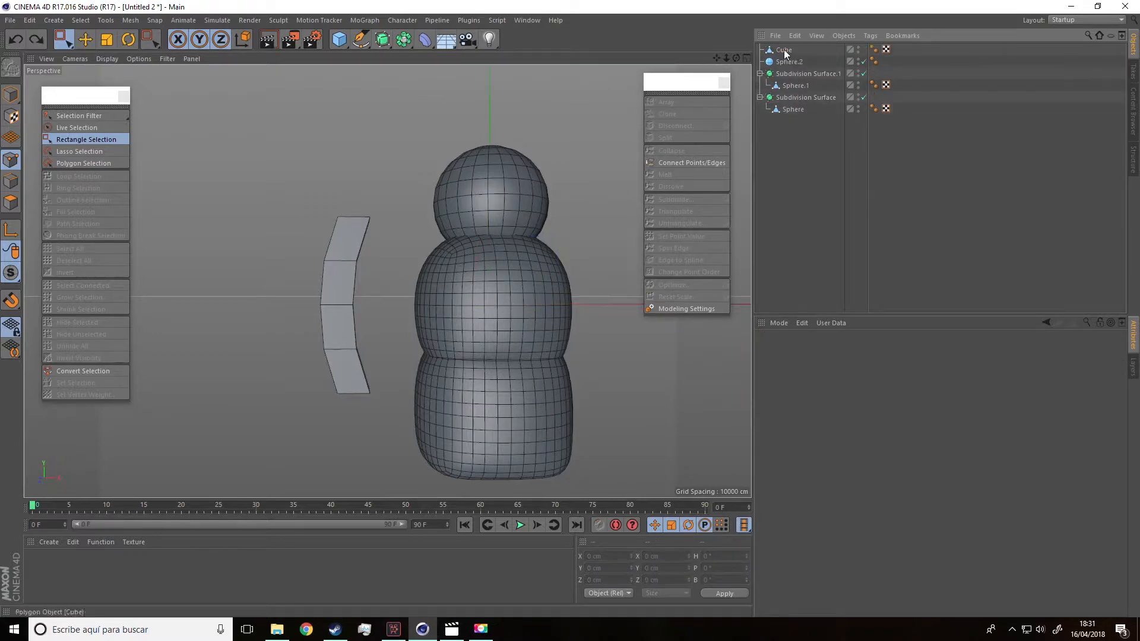
{"action": "key", "text": "ctrl+z"}
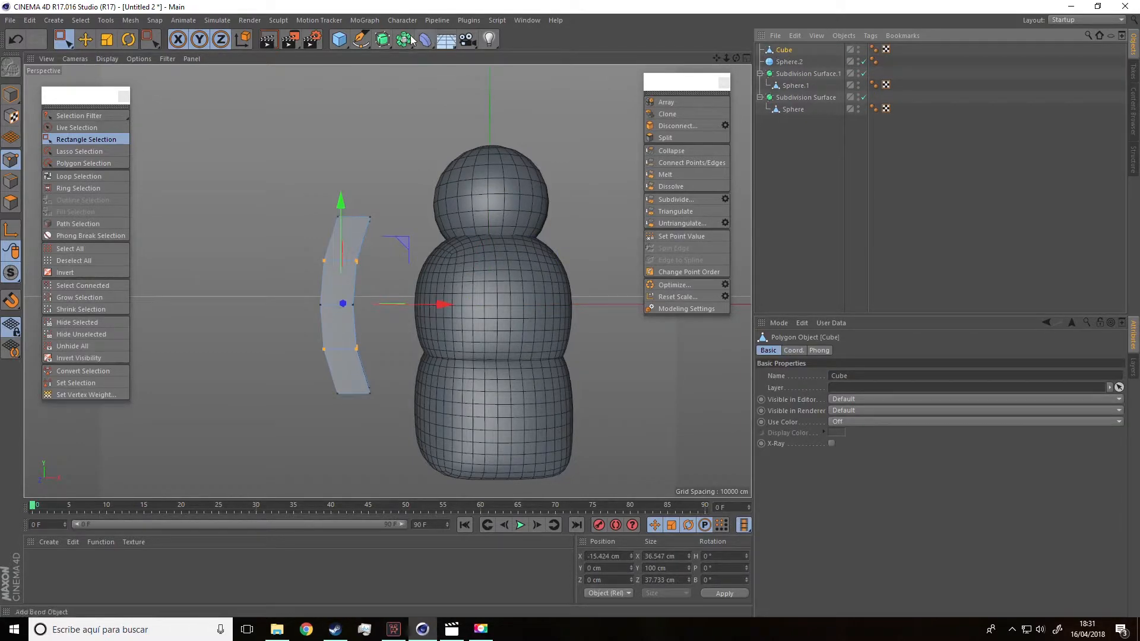
Wrap the bent cube in a Subdivision Surface and move the resulting arm against the side of the body.
{"action": "left_click", "coordinate": [383, 39]}
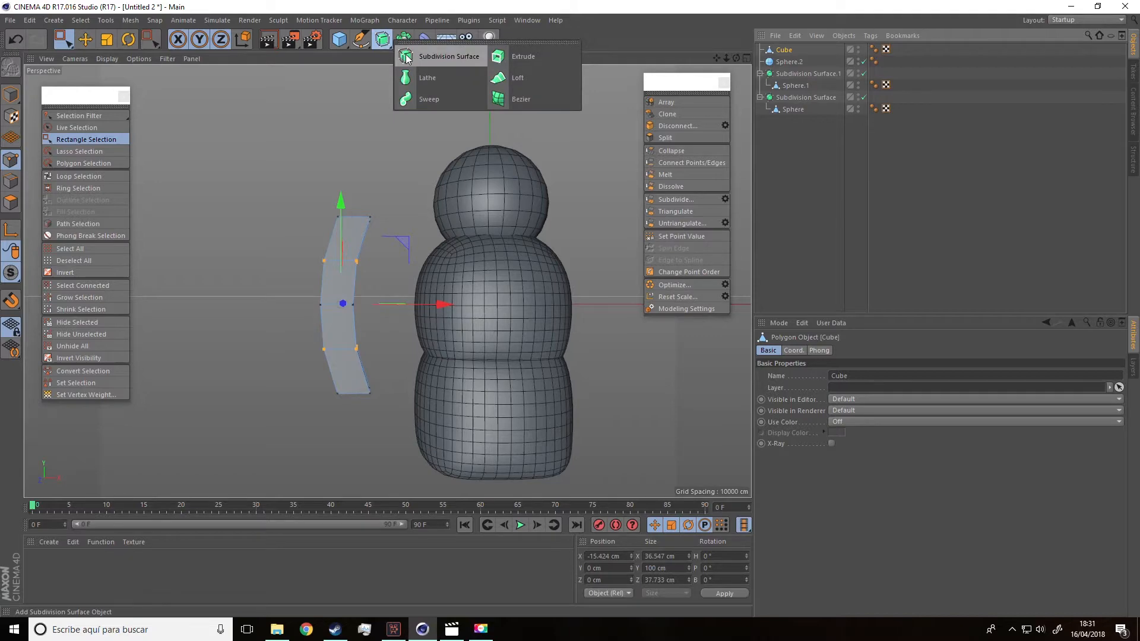
{"action": "left_click", "coordinate": [429, 58]}
{"action": "left_click_drag", "start_coordinate": [382, 177], "coordinate": [406, 235], "text": "alt"}
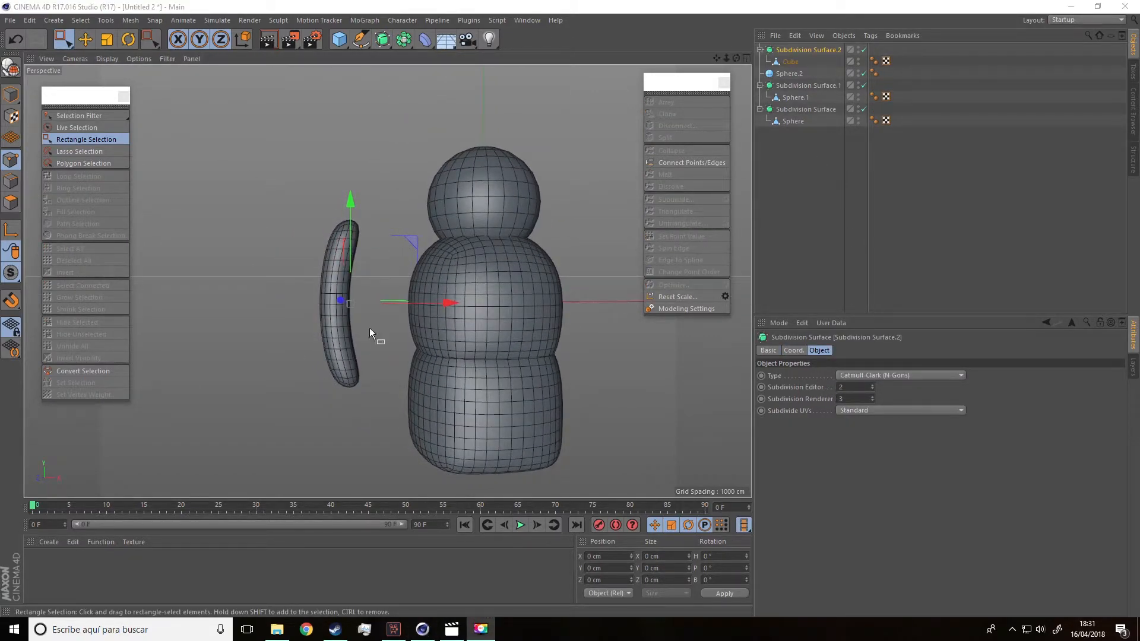
{"action": "left_click_drag", "start_coordinate": [600, 359], "coordinate": [515, 301], "text": "alt"}
Scale the arm down slightly and rotate it to slant along the side of the body.
{"action": "key", "text": "r"}
{"action": "left_click", "coordinate": [105, 41]}
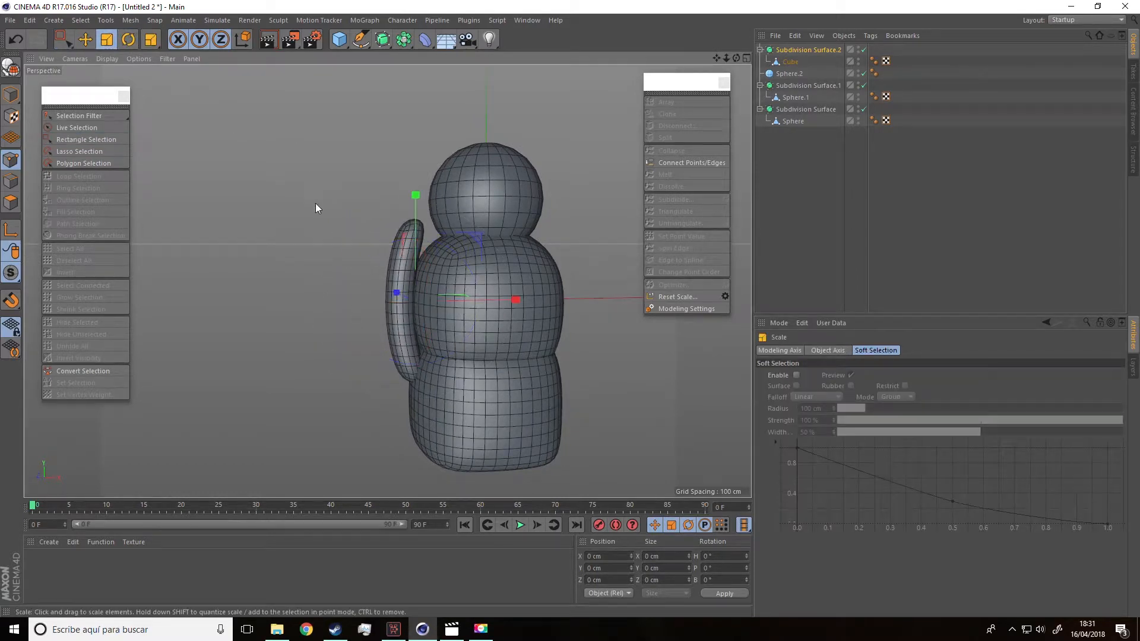
{"action": "left_click_drag", "start_coordinate": [315, 203], "coordinate": [290, 229]}
{"action": "left_click", "coordinate": [129, 42]}
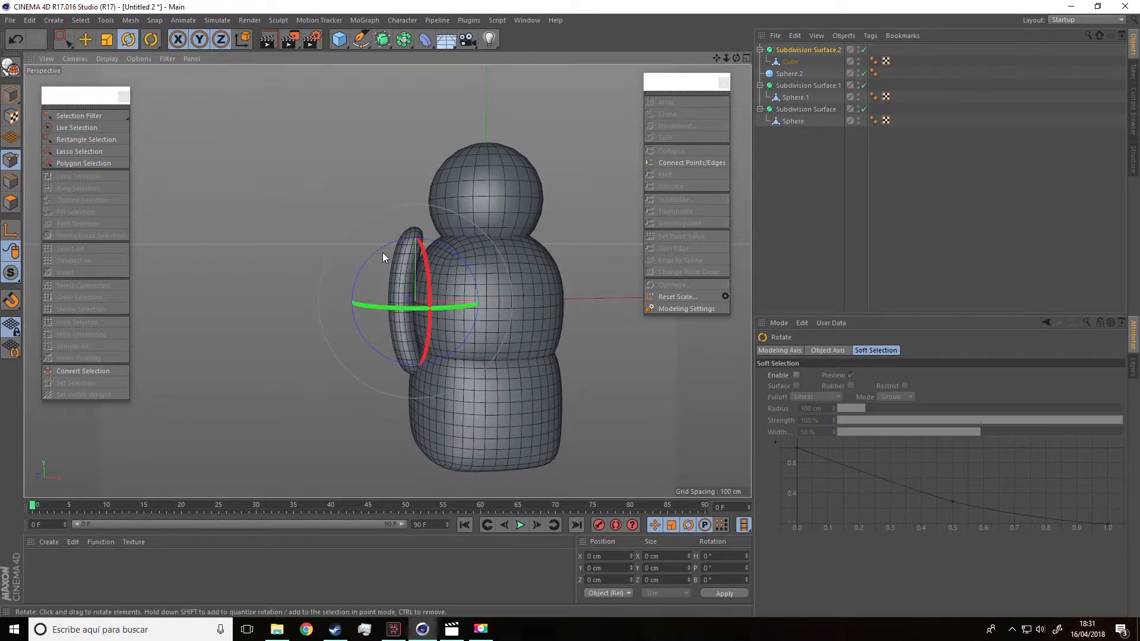
{"action": "mouse_move", "coordinate": [380, 251]}
{"action": "left_mouse_down"}
{"action": "mouse_move", "coordinate": [406, 251]}
{"action": "mouse_move", "coordinate": [343, 266]}
{"action": "mouse_move", "coordinate": [381, 265]}
{"action": "left_mouse_up"}
{"action": "right_click_drag", "start_coordinate": [428, 286], "coordinate": [460, 309], "text": "alt"}
{"action": "left_click_drag", "start_coordinate": [459, 309], "coordinate": [558, 352], "text": "alt"}
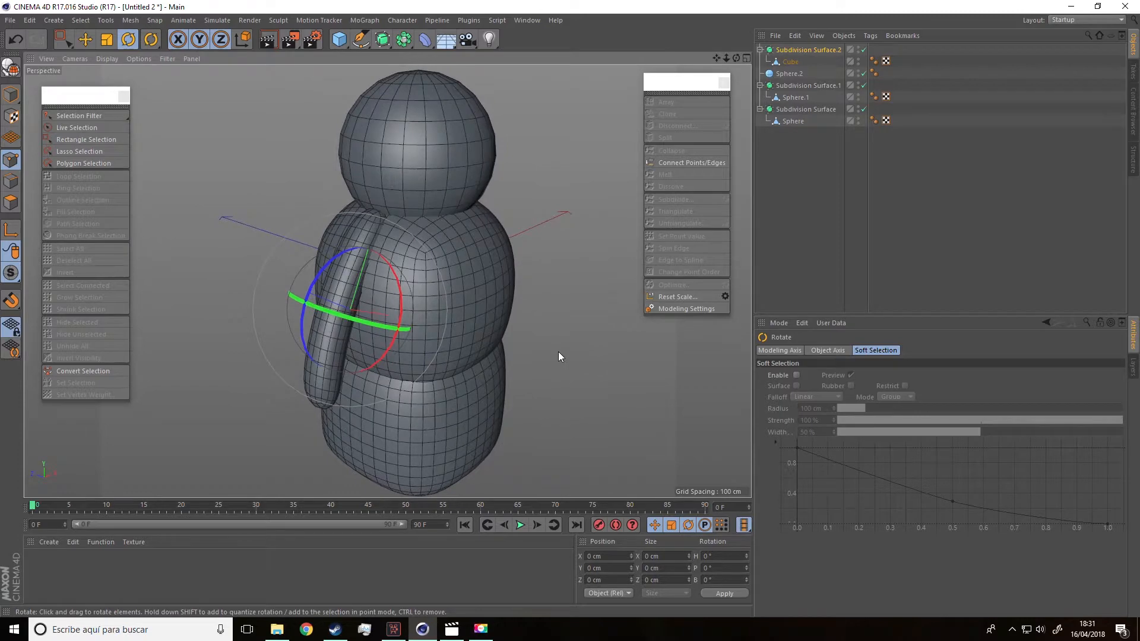
{"action": "left_click", "coordinate": [789, 173]}
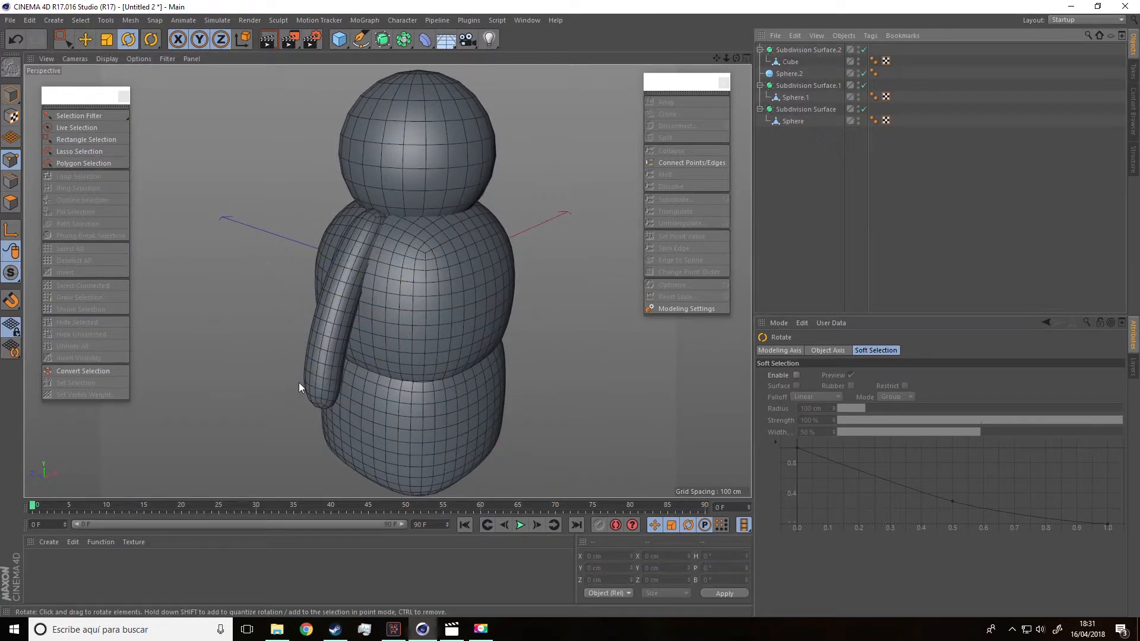
Select all polygons of the arm's cube except those forming the hand at its lower end.
{"action": "left_click_drag", "start_coordinate": [447, 309], "coordinate": [373, 361], "text": "alt"}
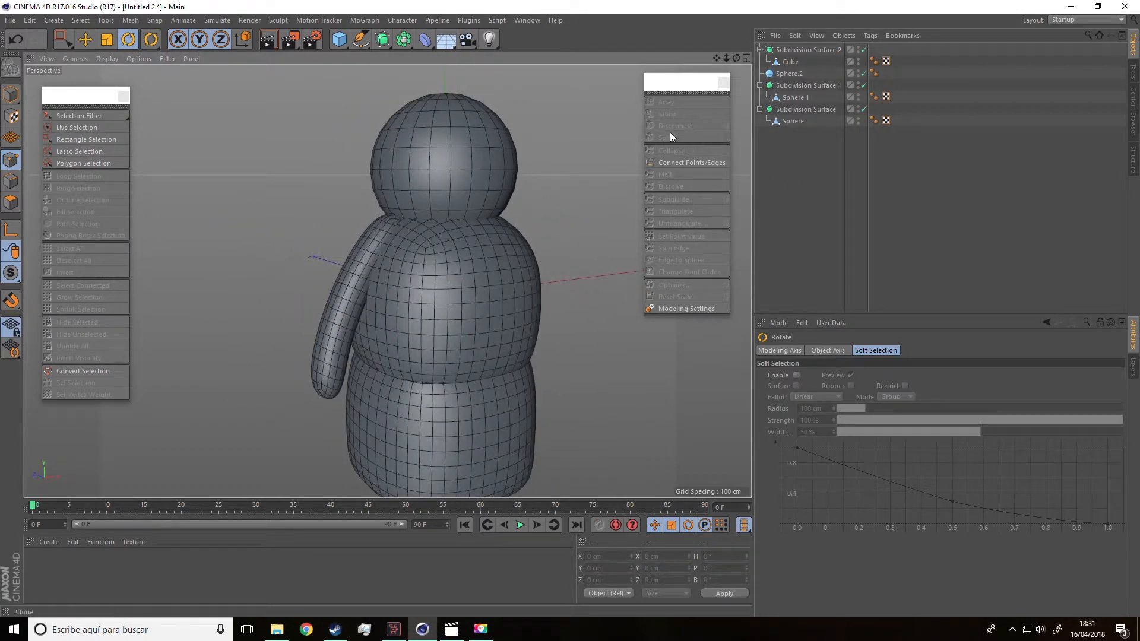
{"action": "left_click", "coordinate": [796, 63]}
{"action": "left_click_drag", "start_coordinate": [633, 137], "coordinate": [489, 219], "text": "alt"}
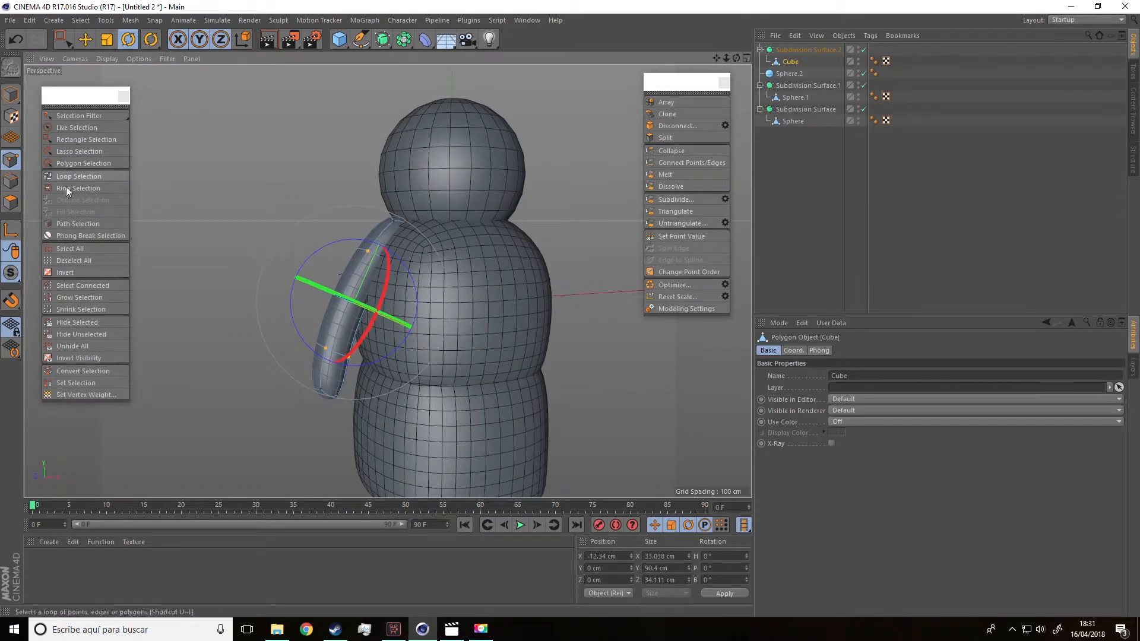
{"action": "left_click", "coordinate": [12, 204]}
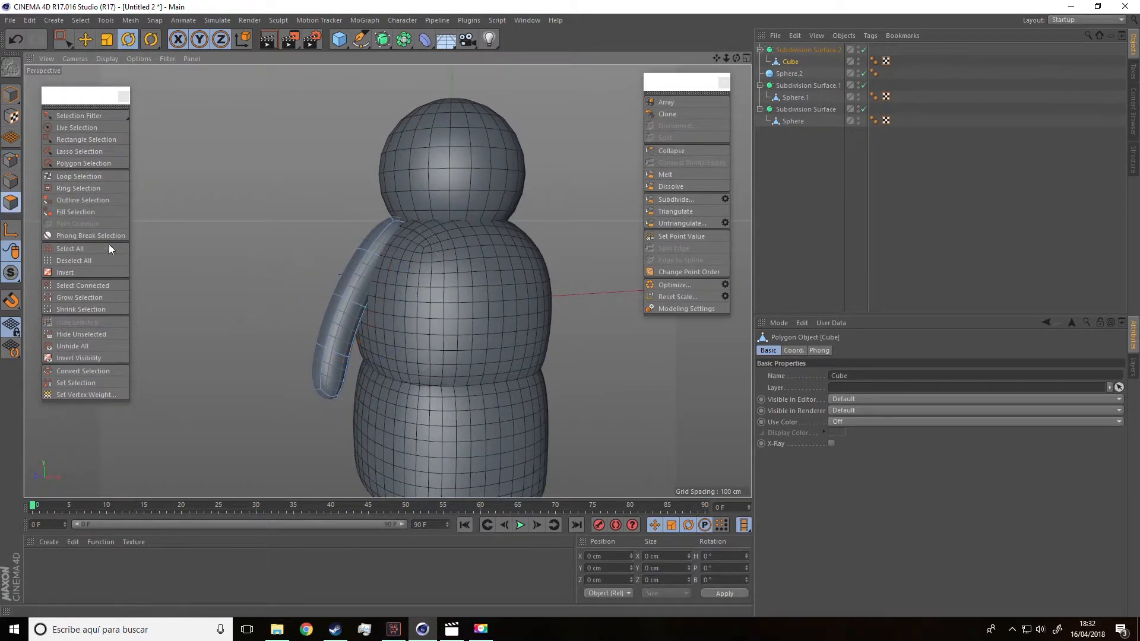
{"action": "left_click", "coordinate": [84, 22]}
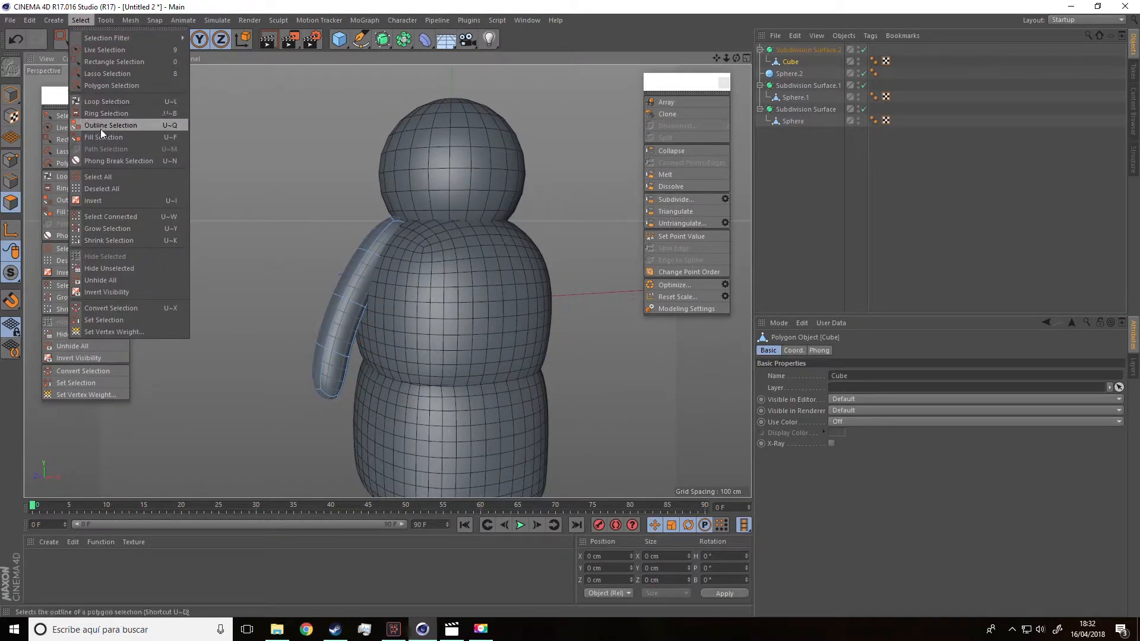
{"action": "left_click", "coordinate": [99, 179]}
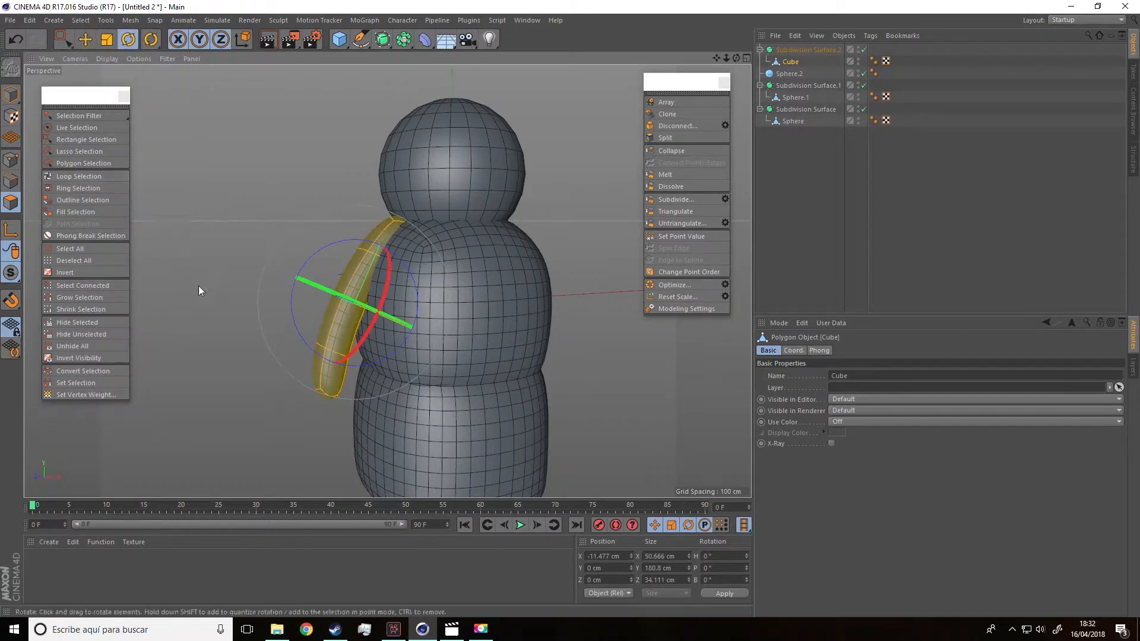
{"action": "left_click_drag", "start_coordinate": [69, 39], "coordinate": [102, 56]}
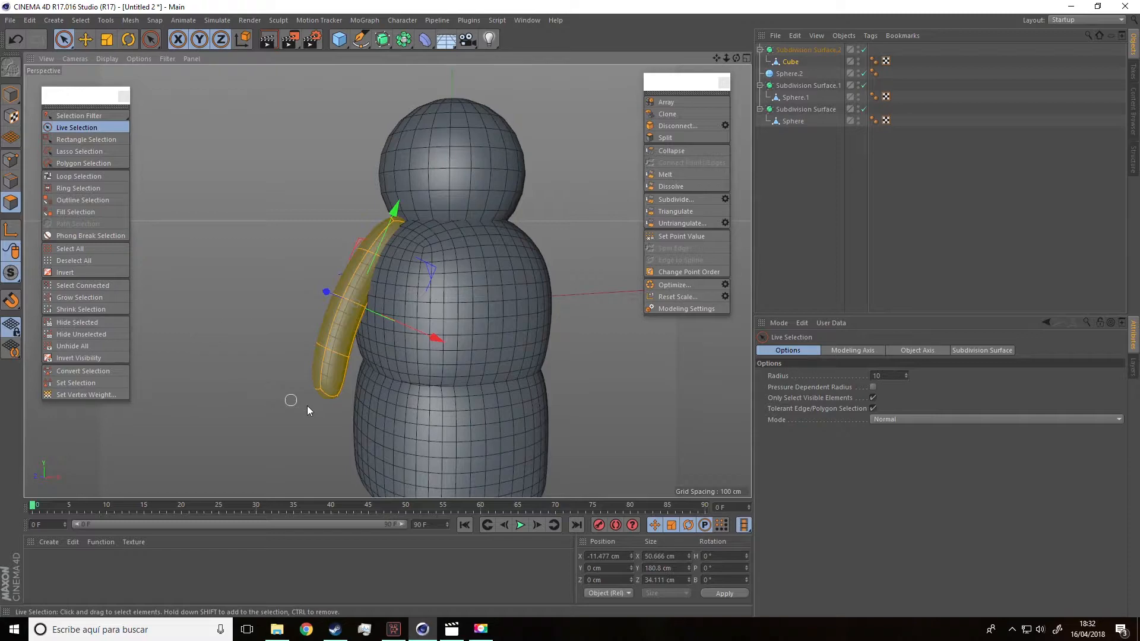
{"action": "mouse_move", "coordinate": [349, 402]}
{"action": "left_mouse_down", "text": "ctrl"}
{"action": "mouse_move", "coordinate": [302, 370]}
{"action": "mouse_move", "coordinate": [579, 380]}
{"action": "mouse_move", "coordinate": [536, 353]}
{"action": "mouse_move", "coordinate": [471, 377]}
{"action": "left_mouse_up", "text": "ctrl"}
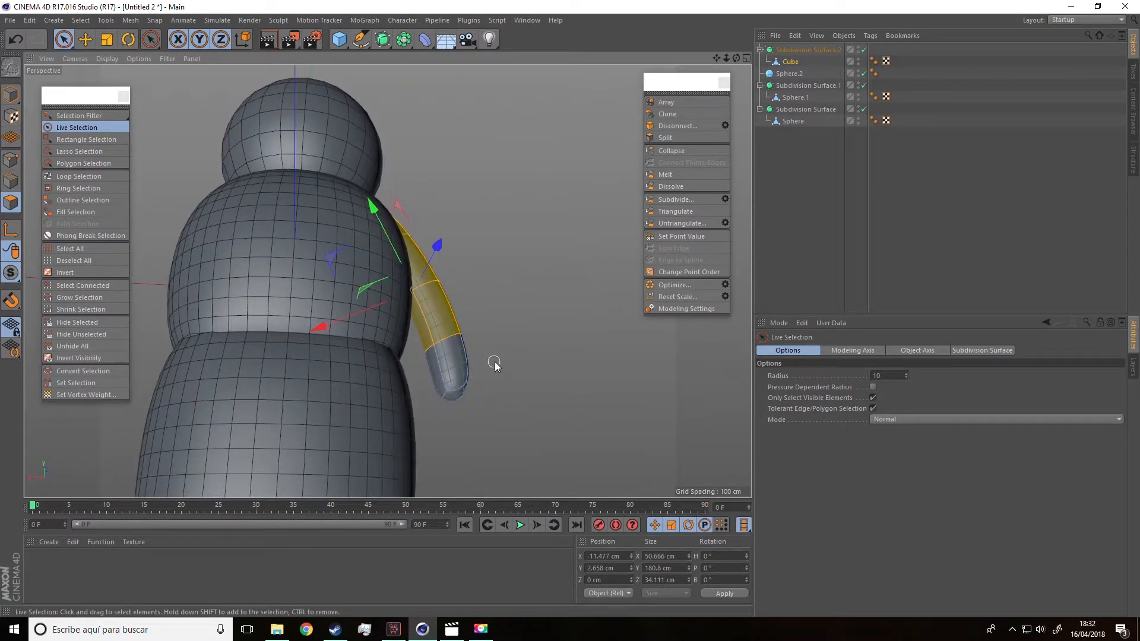
{"action": "left_click_drag", "start_coordinate": [559, 393], "coordinate": [397, 434], "text": "alt"}
Try extruding the selected arm polygons by about 1.4 cm with a maximum angle of 89°, and undo it.
{"action": "right_click", "coordinate": [341, 343]}
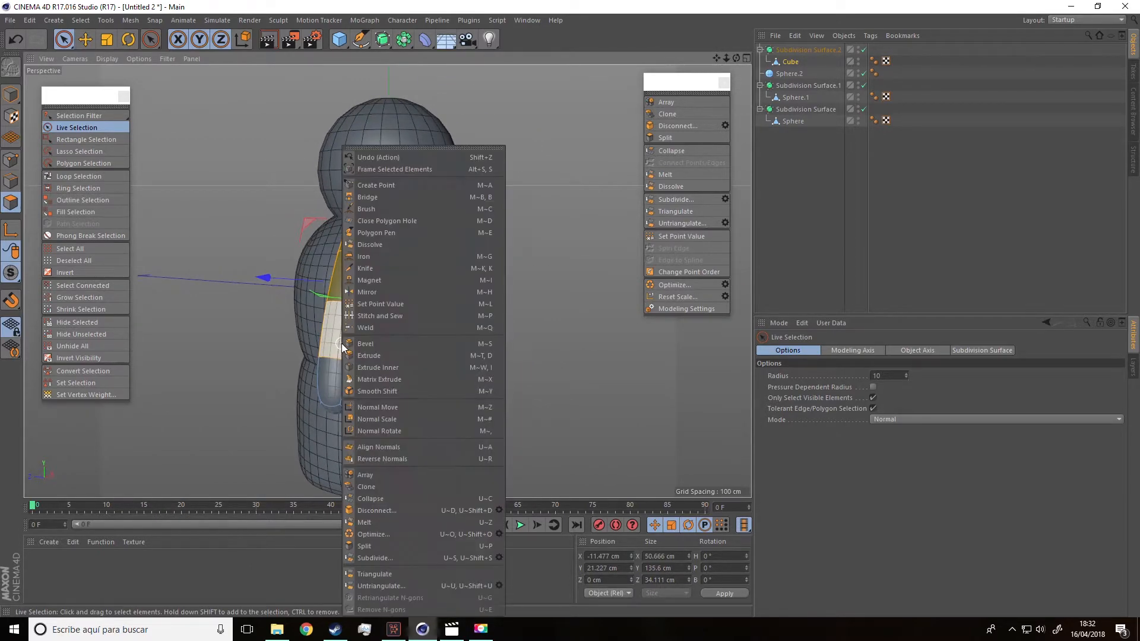
{"action": "left_click", "coordinate": [362, 354]}
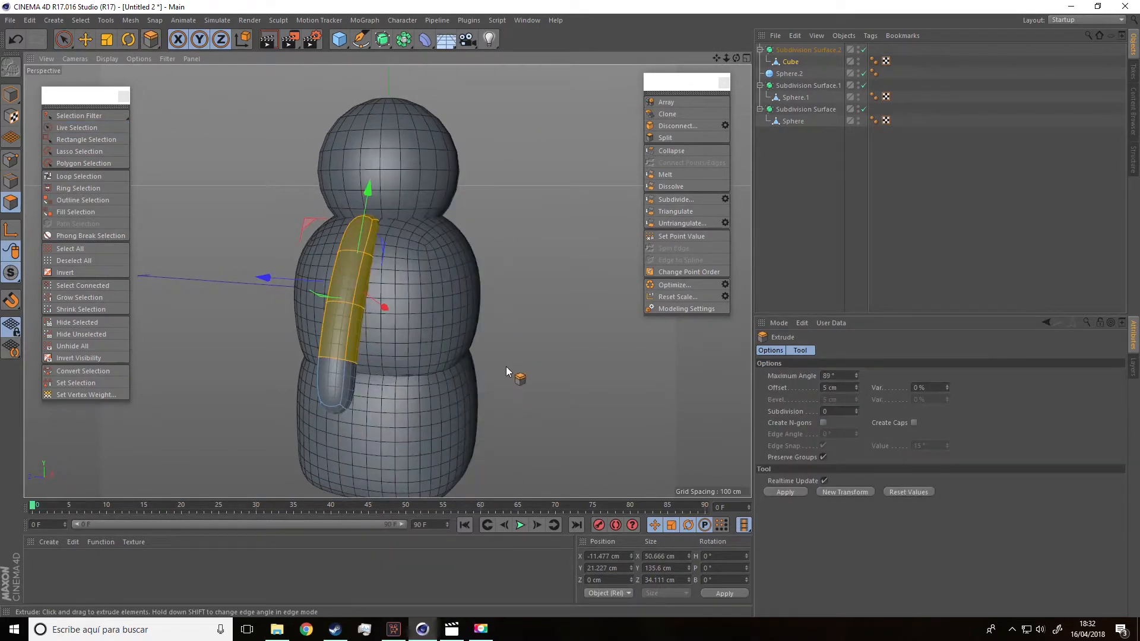
{"action": "left_click_drag", "start_coordinate": [512, 345], "coordinate": [536, 344], "text": "alt"}
{"action": "left_click_drag", "start_coordinate": [354, 347], "coordinate": [362, 347]}
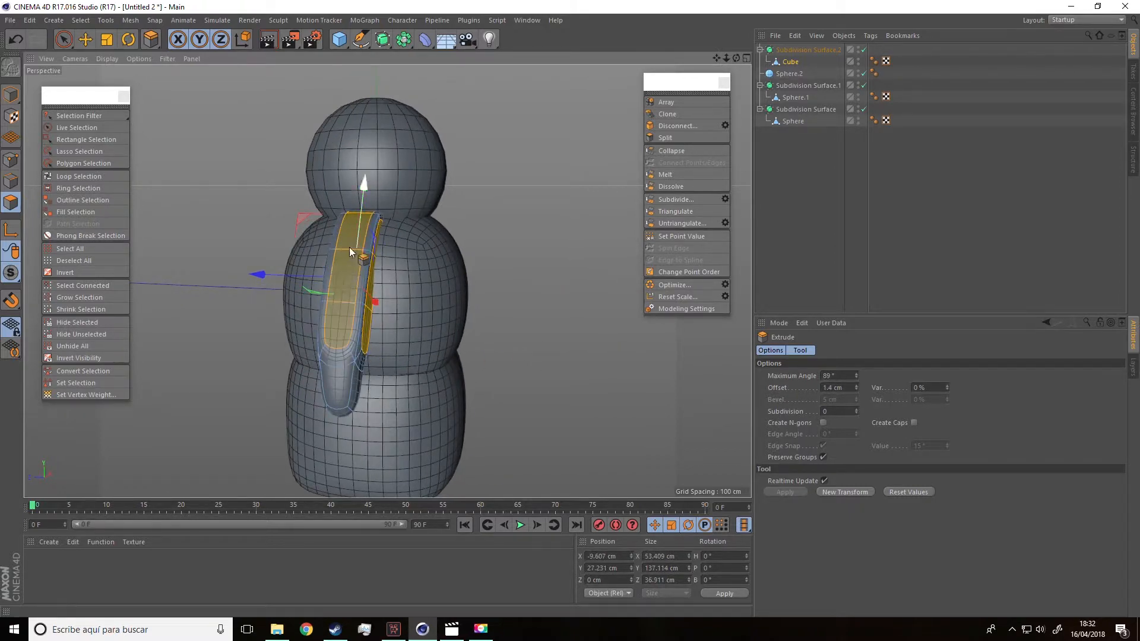
{"action": "key", "text": "ctrl+z"}
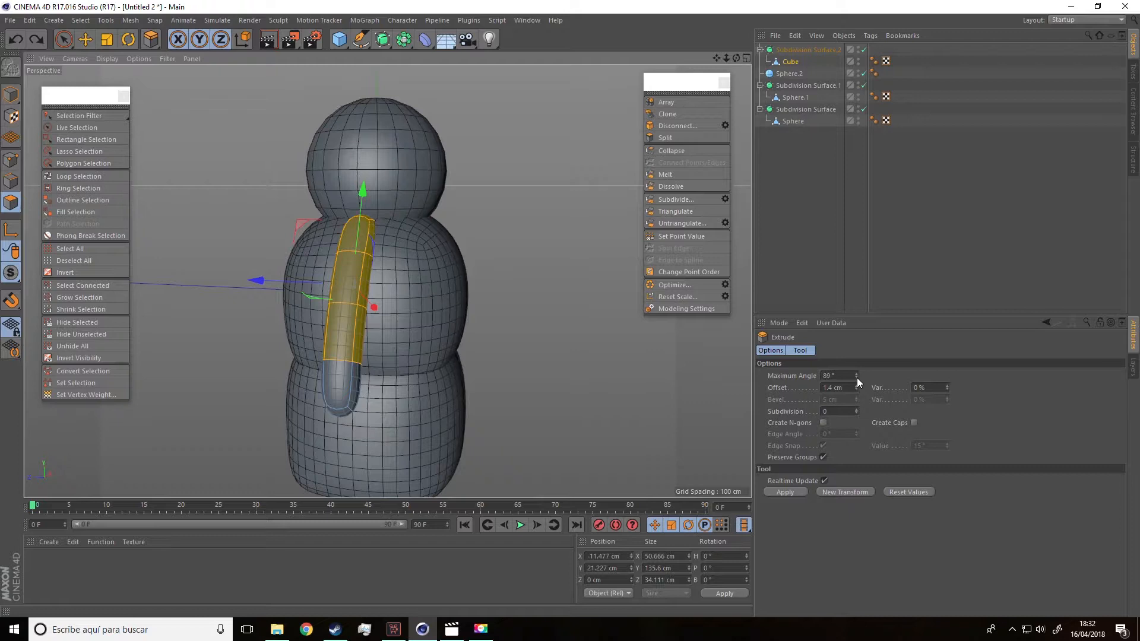
Raise the Extrude maximum angle to 307° and extrude the selected arm polygons about 9.4 cm into a sleeve, leaving nothing selected.
{"action": "left_click", "coordinate": [857, 378]}
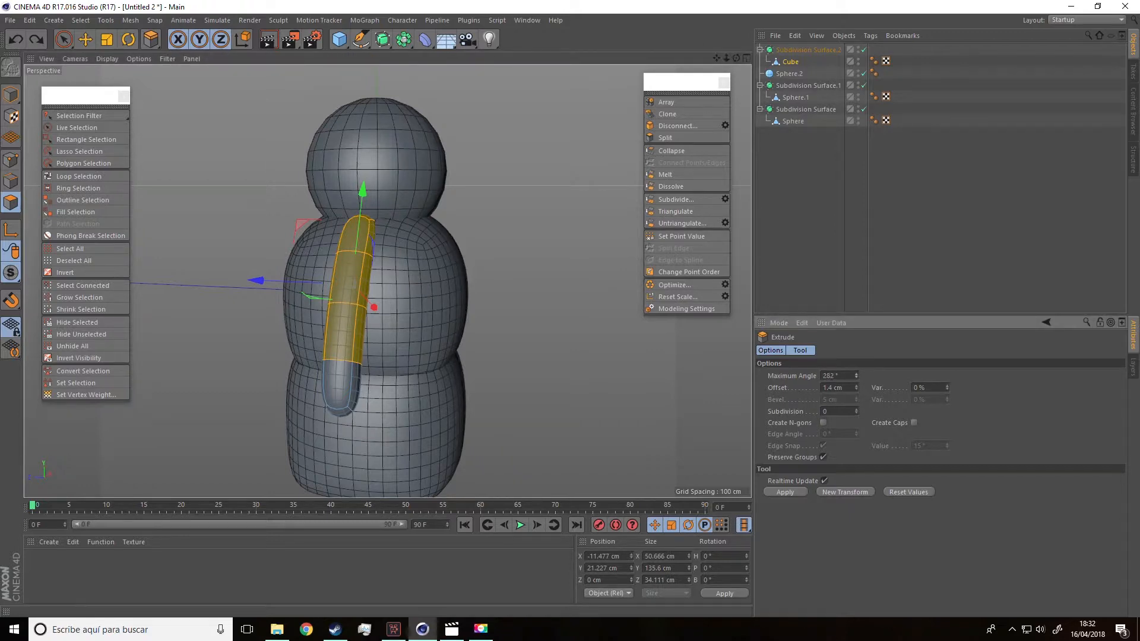
{"action": "left_click_drag", "start_coordinate": [856, 376], "coordinate": [857, 376]}
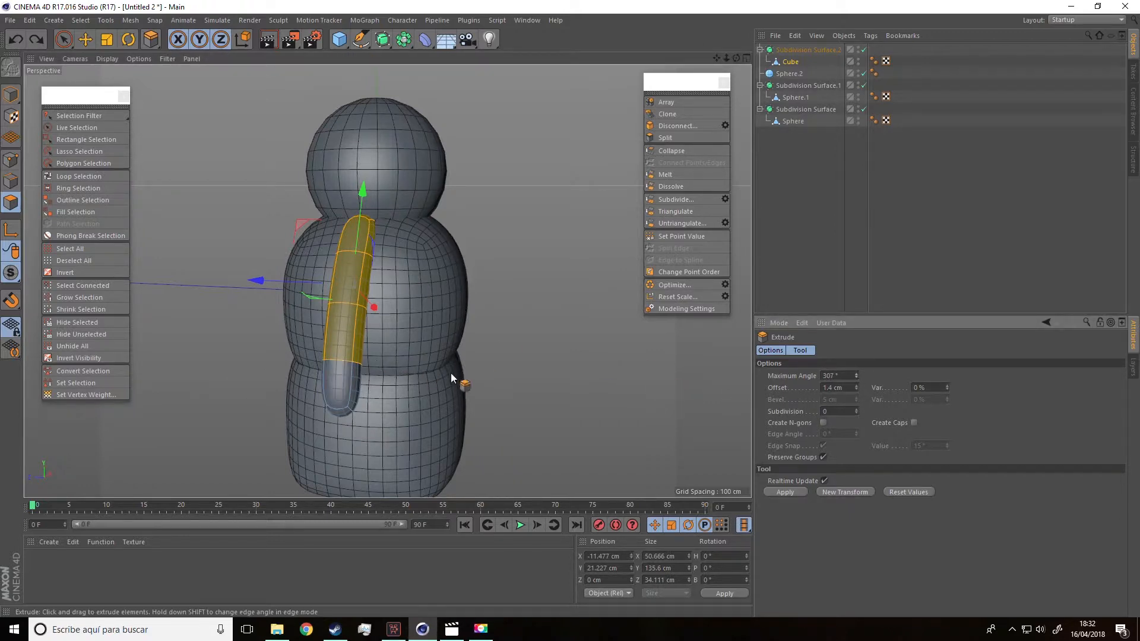
{"action": "left_click_drag", "start_coordinate": [365, 340], "coordinate": [398, 340]}
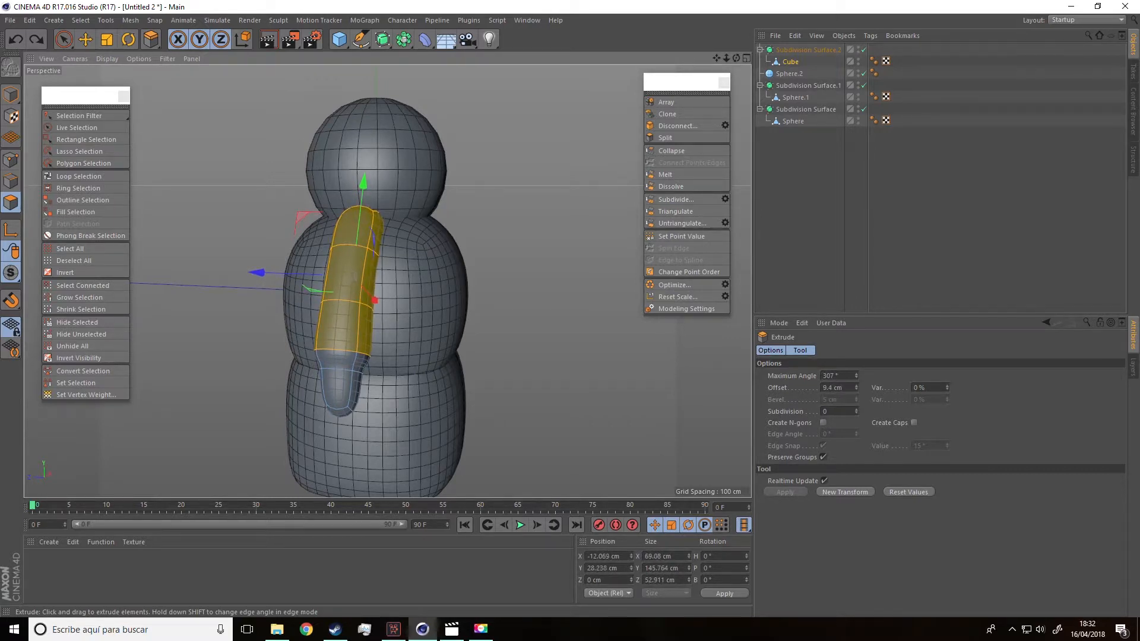
{"action": "left_click_drag", "start_coordinate": [371, 374], "coordinate": [265, 347], "text": "alt"}
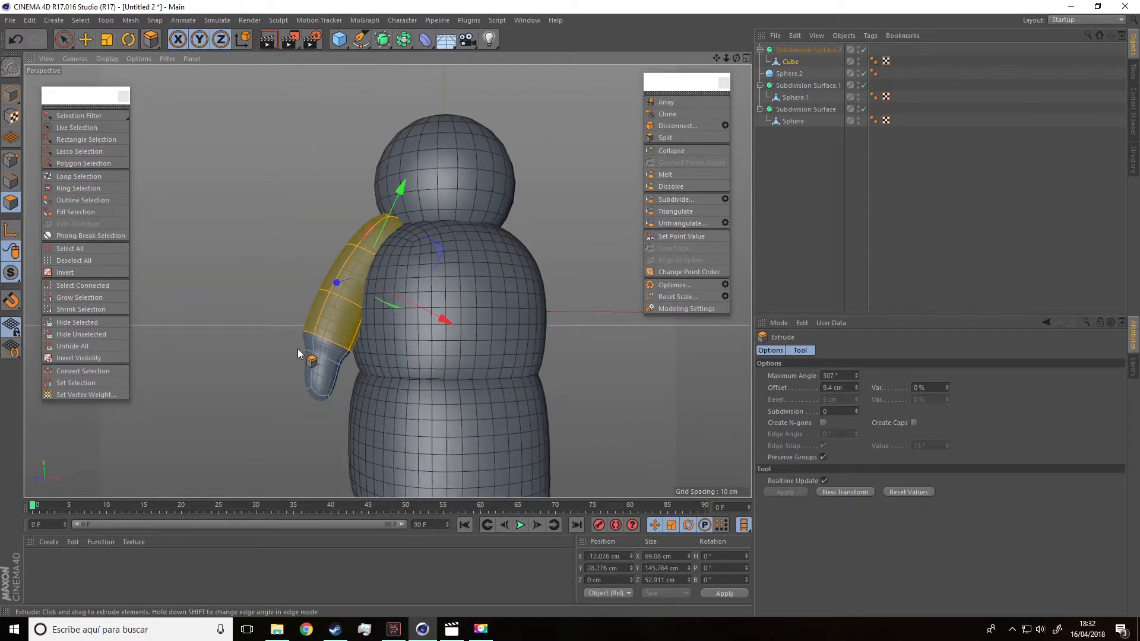
{"action": "scroll", "coordinate": [294, 347], "scroll_direction": "up", "scroll_amount": 4}
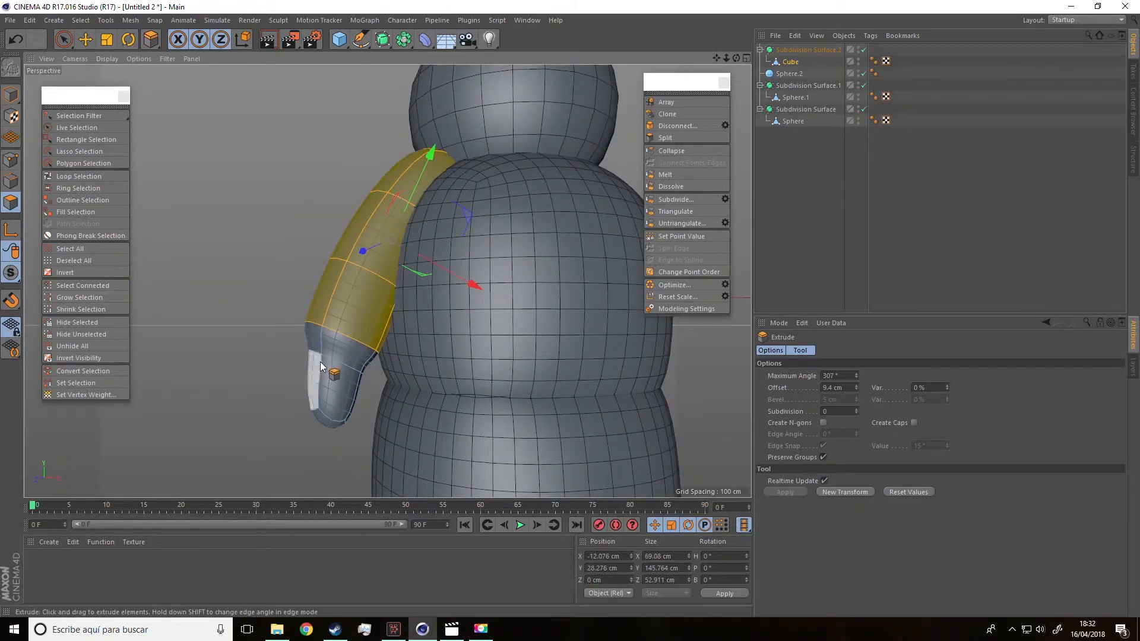
{"action": "left_click_drag", "start_coordinate": [372, 113], "coordinate": [236, 206], "text": "alt"}
{"action": "left_click", "coordinate": [236, 205]}
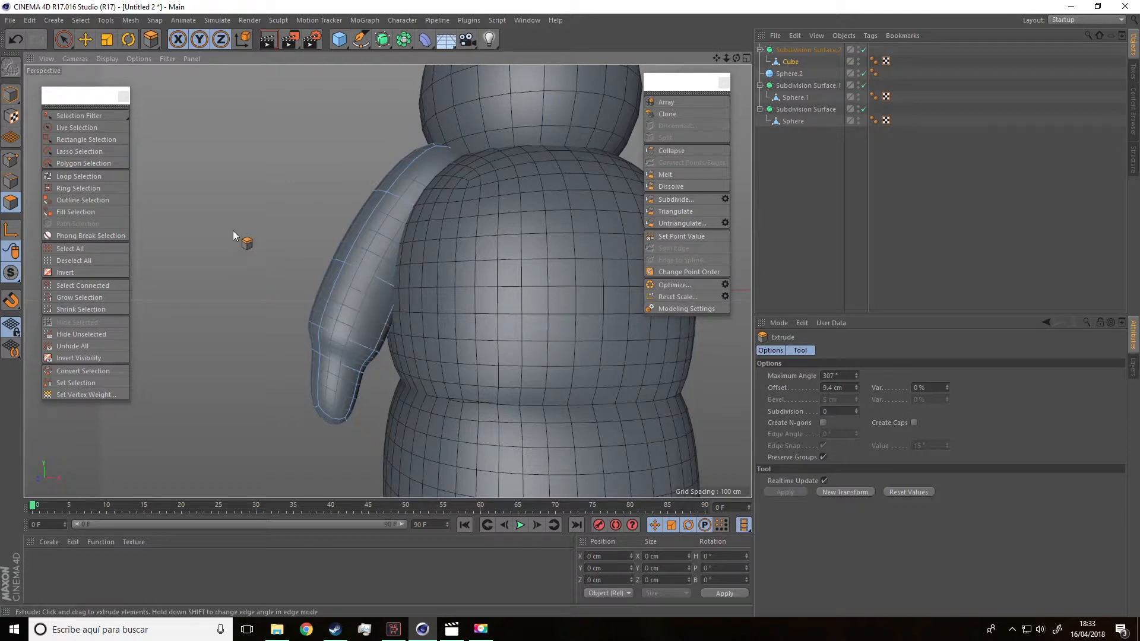
Ring-select the edges around the sleeve's cuff and examine the transition to the hand.
{"action": "left_click", "coordinate": [92, 188]}
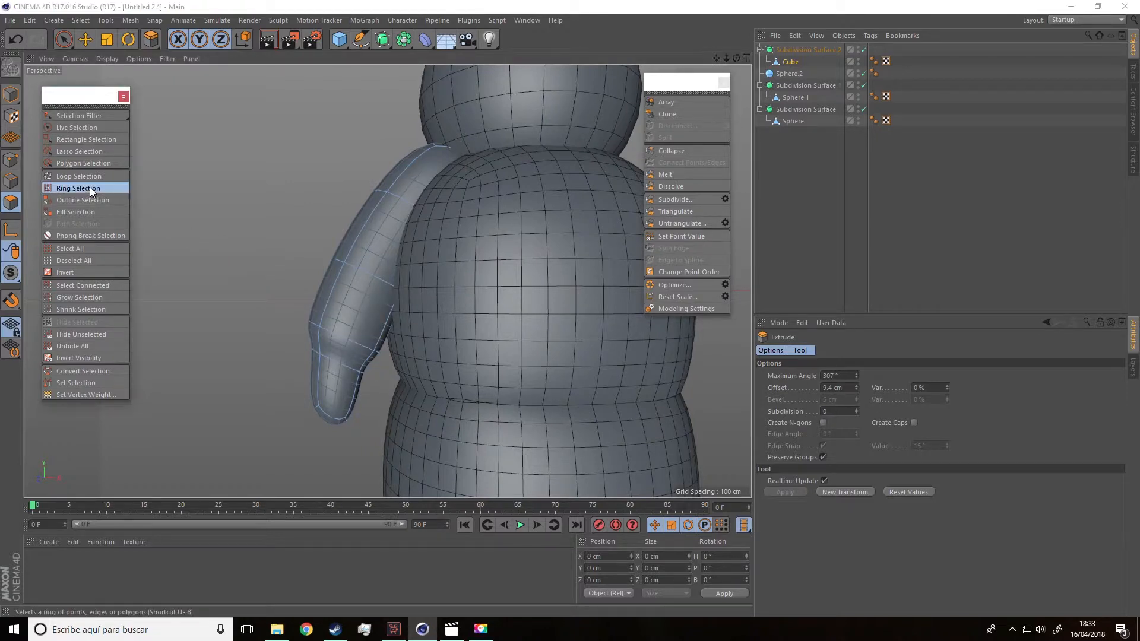
{"action": "left_click", "coordinate": [10, 182]}
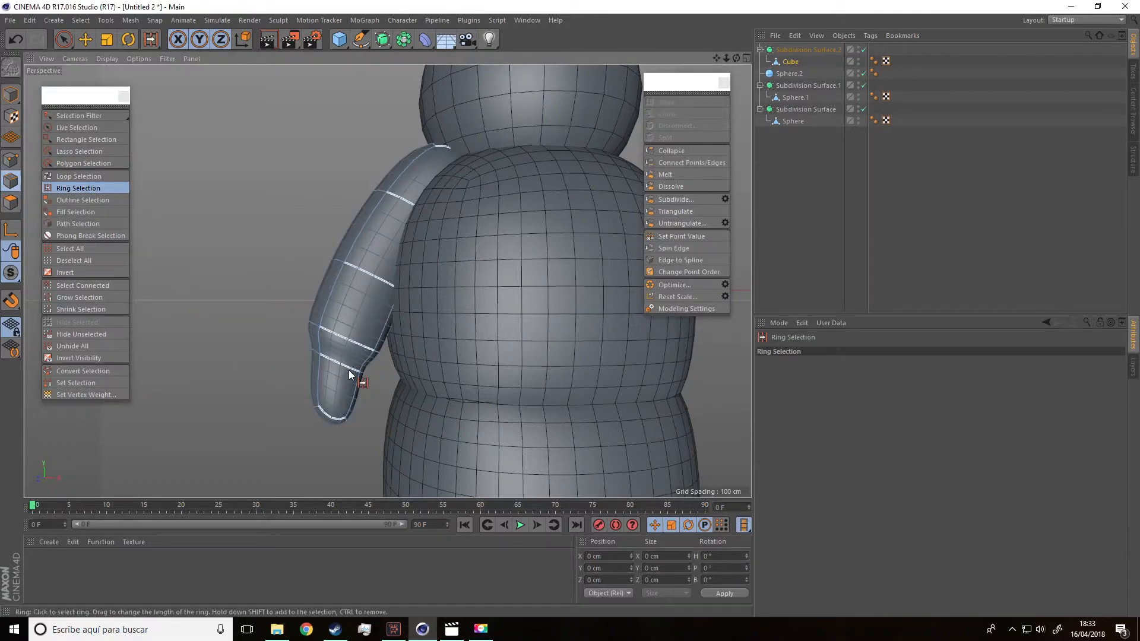
{"action": "left_click", "coordinate": [322, 341]}
{"action": "left_click_drag", "start_coordinate": [322, 341], "coordinate": [250, 329], "text": "alt"}
{"action": "left_click_drag", "start_coordinate": [347, 331], "coordinate": [201, 339], "text": "alt"}
{"action": "left_click", "coordinate": [691, 161]}
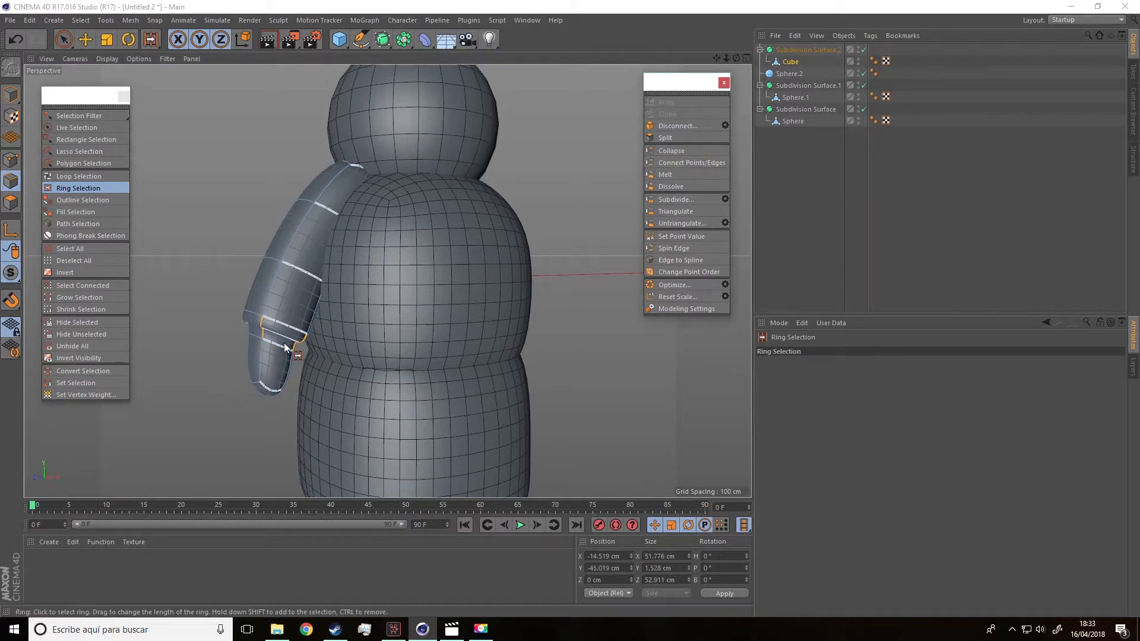
{"action": "left_click_drag", "start_coordinate": [274, 348], "coordinate": [262, 304], "text": "alt"}
{"action": "scroll", "coordinate": [280, 345], "scroll_direction": "up", "scroll_amount": 8}
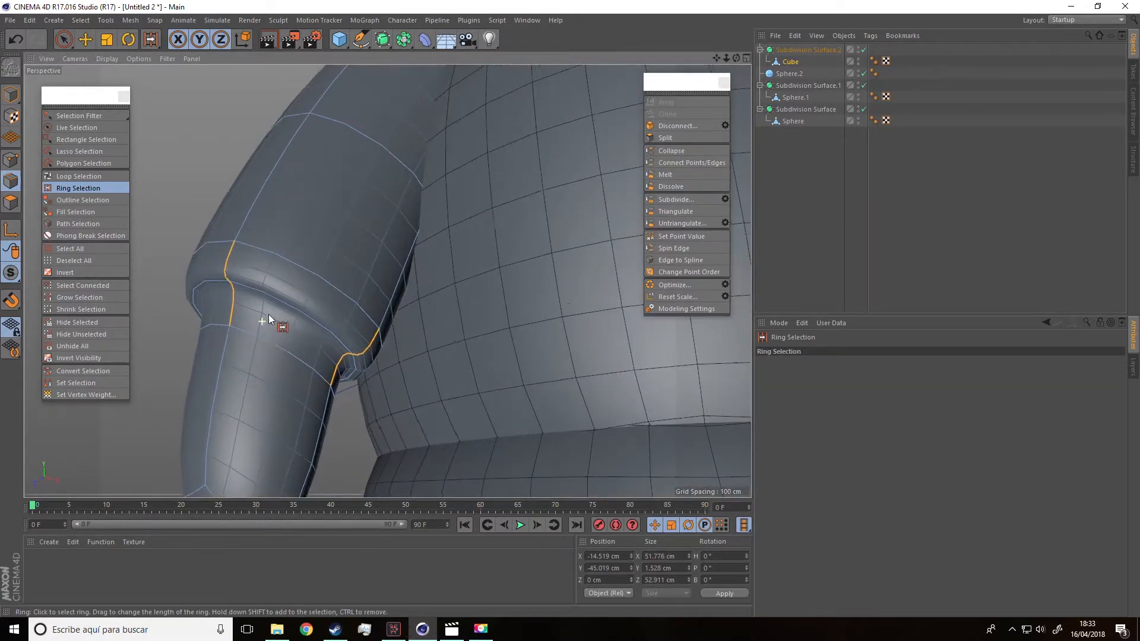
{"action": "scroll", "coordinate": [258, 319], "scroll_direction": "down", "scroll_amount": 8}
{"action": "left_click_drag", "start_coordinate": [263, 328], "coordinate": [489, 342], "text": "alt"}
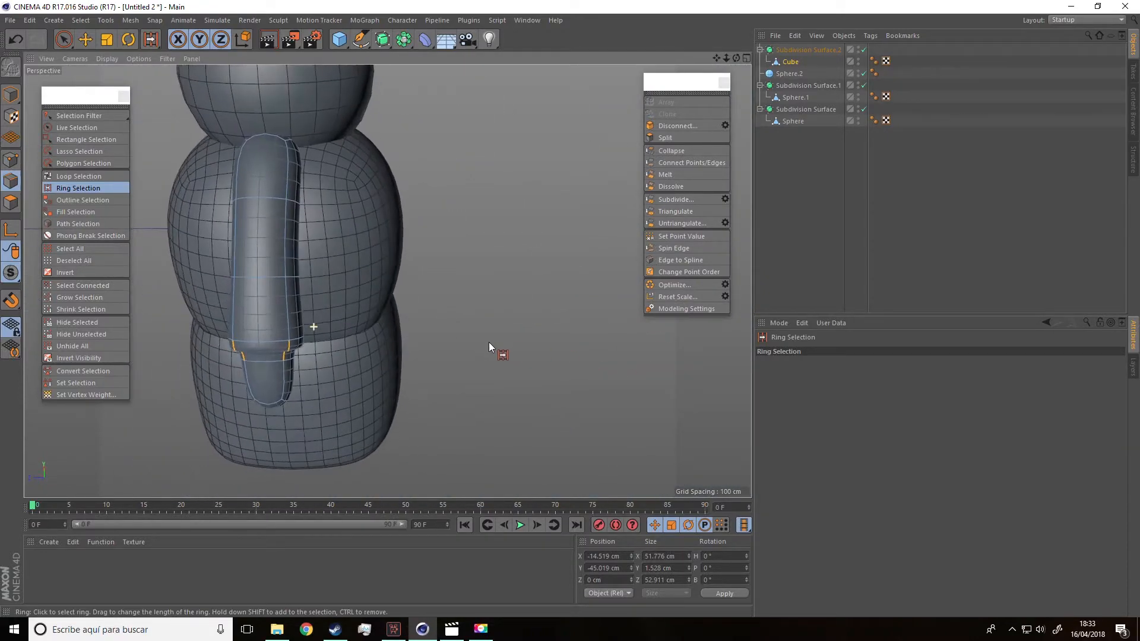
Widen the sleeve's shoulder end by scaling its front and back polygons along Z to about 59.6 cm.
{"action": "left_click", "coordinate": [65, 40]}
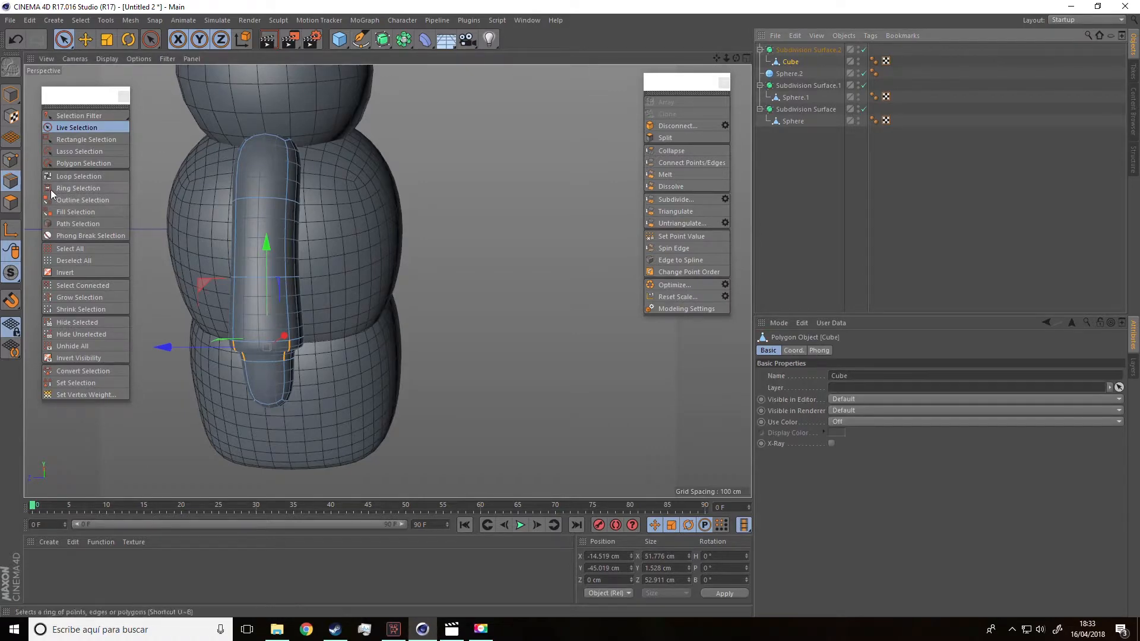
{"action": "left_click", "coordinate": [11, 202]}
{"action": "left_click_drag", "start_coordinate": [279, 158], "coordinate": [499, 178], "text": "alt"}
{"action": "left_click", "coordinate": [298, 168]}
{"action": "left_click", "coordinate": [205, 184], "text": "shift"}
{"action": "left_click_drag", "start_coordinate": [235, 200], "coordinate": [110, 247], "text": "alt"}
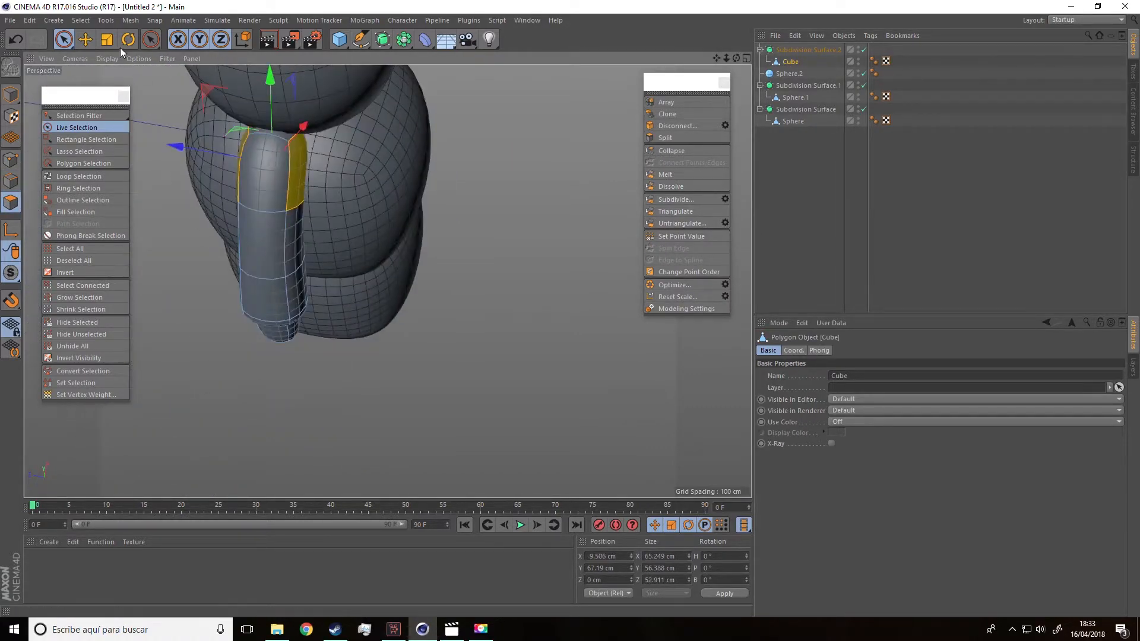
{"action": "left_click", "coordinate": [106, 40]}
{"action": "left_click_drag", "start_coordinate": [172, 141], "coordinate": [302, 205]}
{"action": "scroll", "coordinate": [301, 204], "scroll_direction": "down", "scroll_amount": 5}
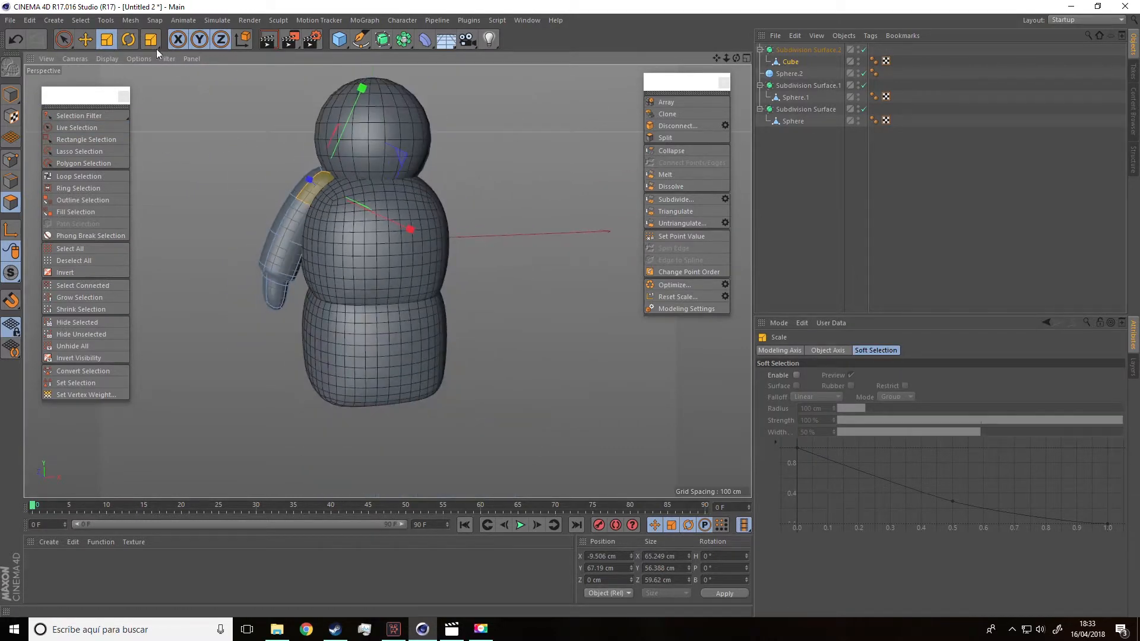
Move the whole arm cube down along its own Y axis by about 9 cm and deselect it.
{"action": "left_click", "coordinate": [82, 40]}
{"action": "left_click", "coordinate": [11, 93]}
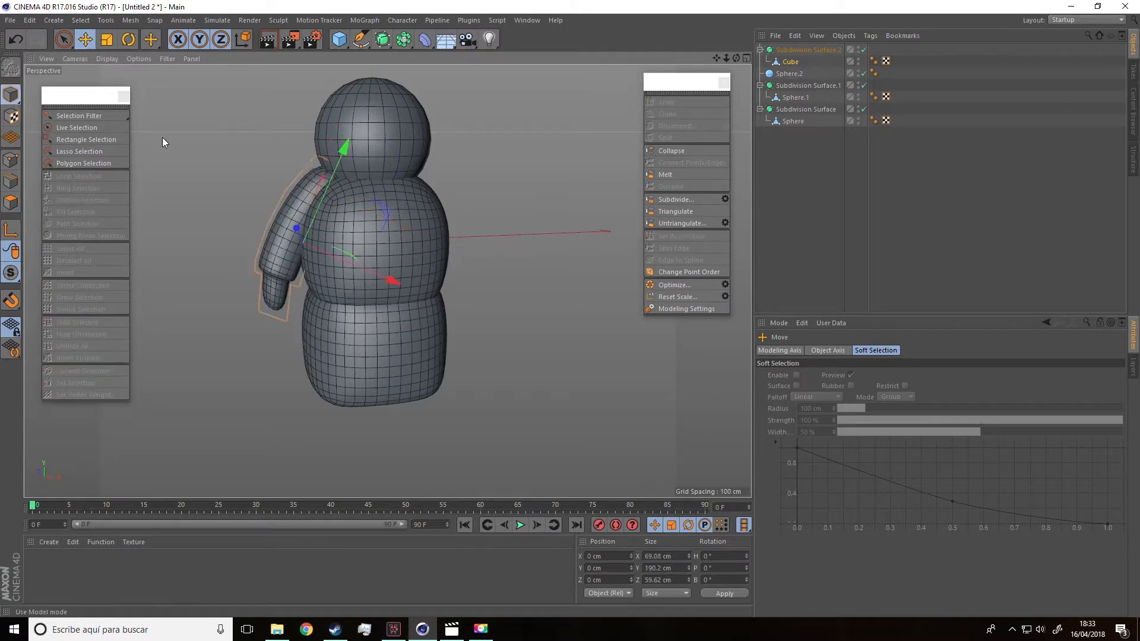
{"action": "left_click_drag", "start_coordinate": [340, 154], "coordinate": [344, 186]}
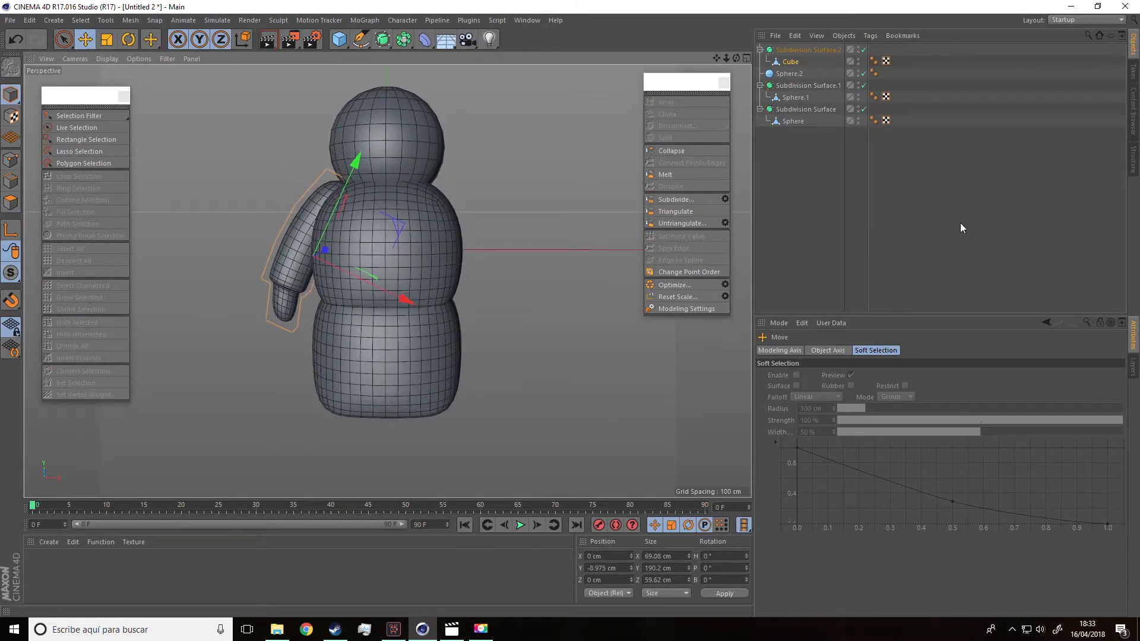
{"action": "left_click", "coordinate": [836, 180]}
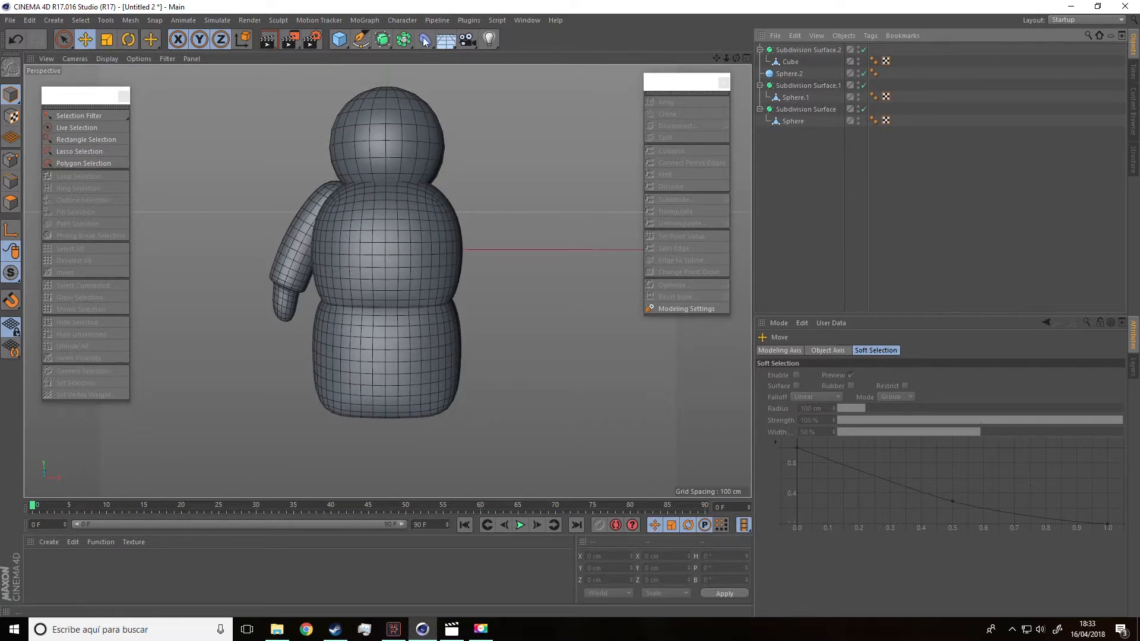
Add a Symmetry object and nest the arm's Subdivision Surface inside it to mirror the arm across the ZY plane.
{"action": "left_click", "coordinate": [405, 40]}
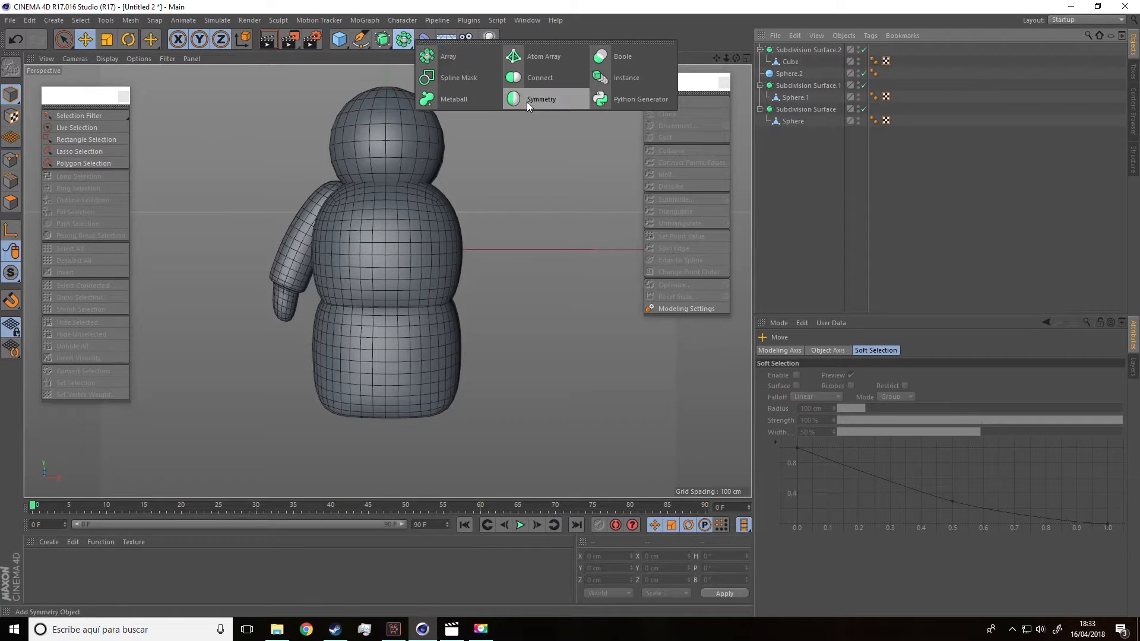
{"action": "left_click", "coordinate": [540, 99]}
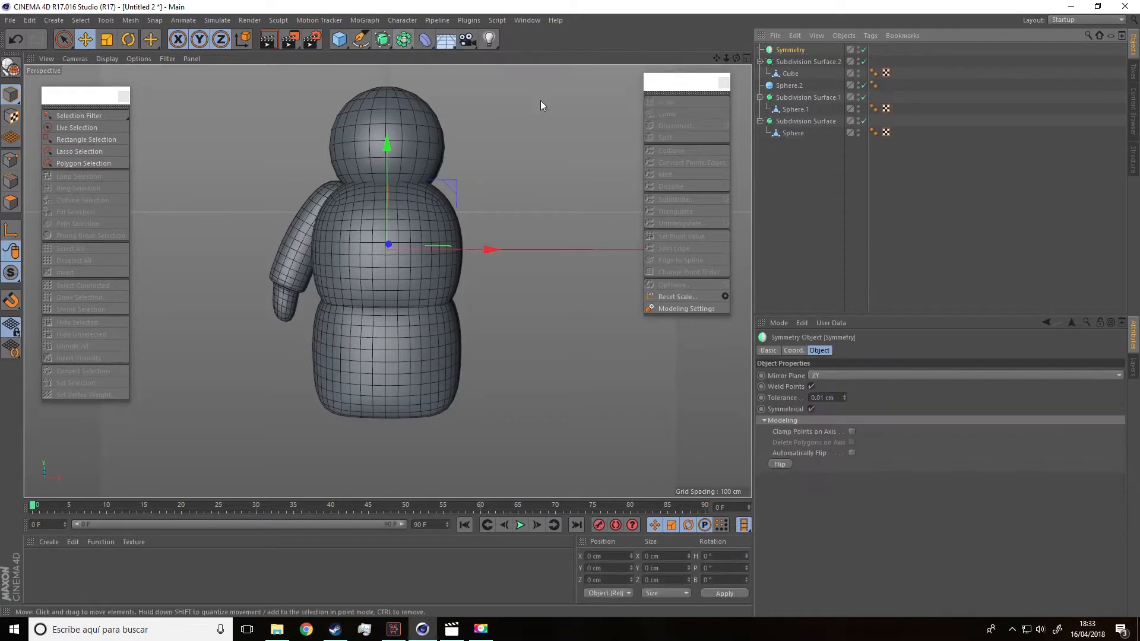
{"action": "left_click", "coordinate": [798, 63]}
{"action": "left_click", "coordinate": [792, 73], "text": "ctrl"}
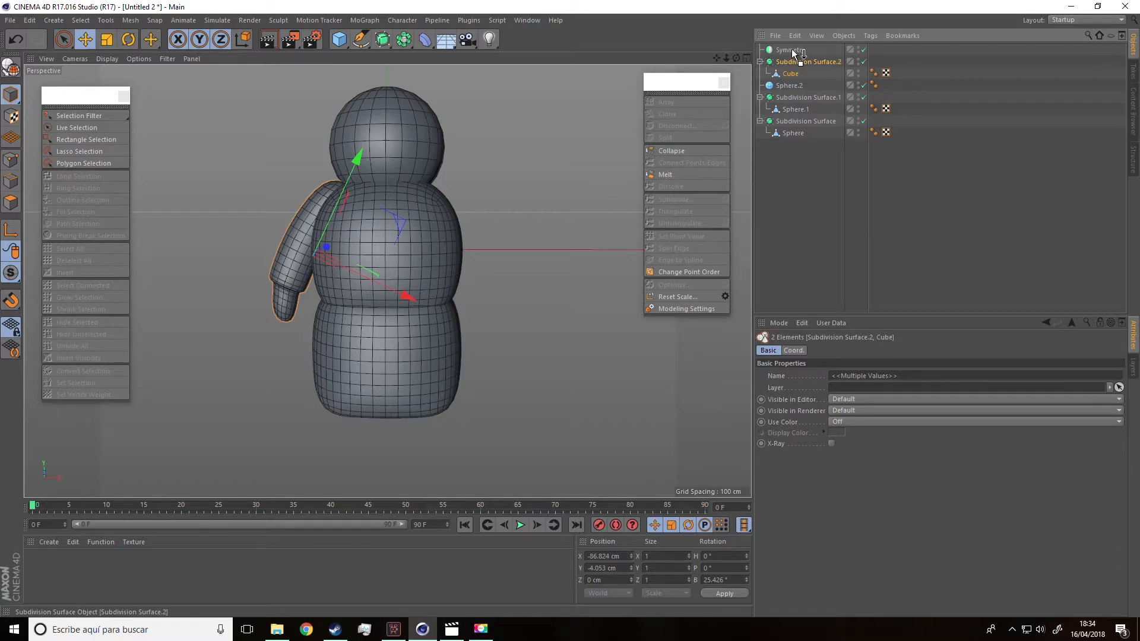
{"action": "left_click_drag", "start_coordinate": [792, 49], "coordinate": [792, 49]}
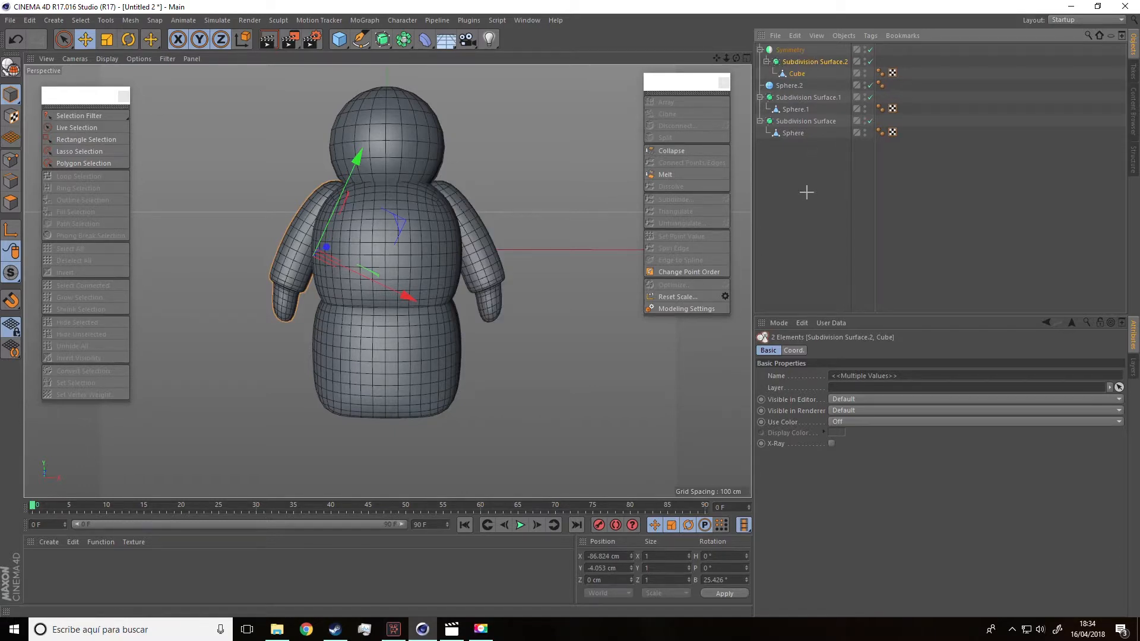
{"action": "left_click", "coordinate": [807, 190]}
{"action": "left_click", "coordinate": [787, 50]}
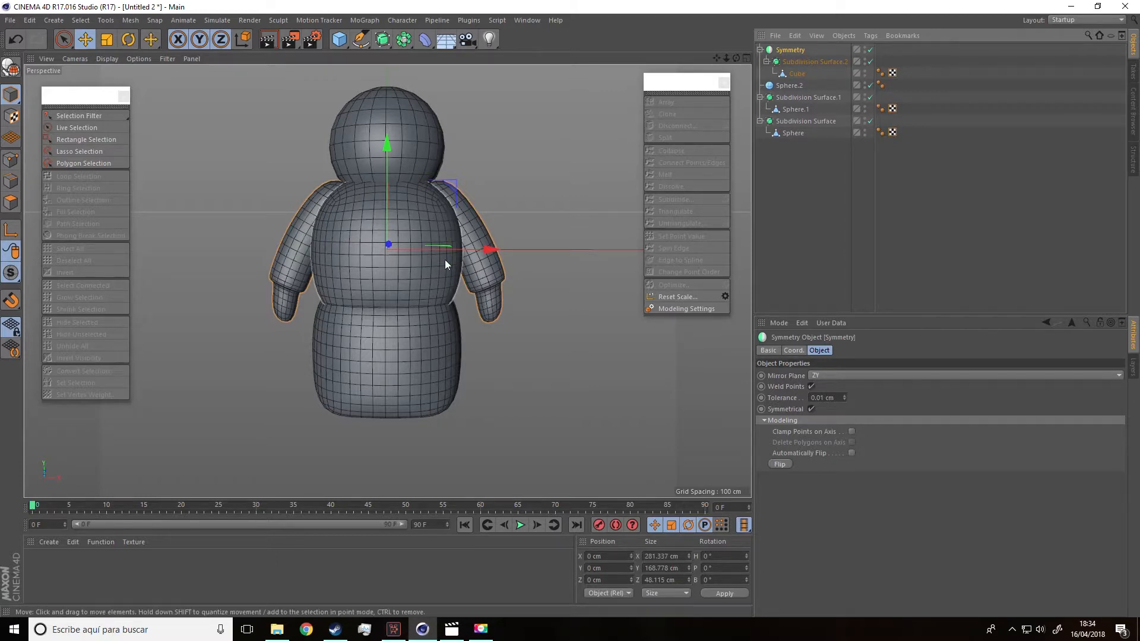
{"action": "left_click", "coordinate": [545, 427]}
Flare the lower body's base by selecting its underside polygons and scaling them up to about 216.9 cm in X and Z.
{"action": "left_click_drag", "start_coordinate": [543, 430], "coordinate": [552, 255], "text": "alt"}
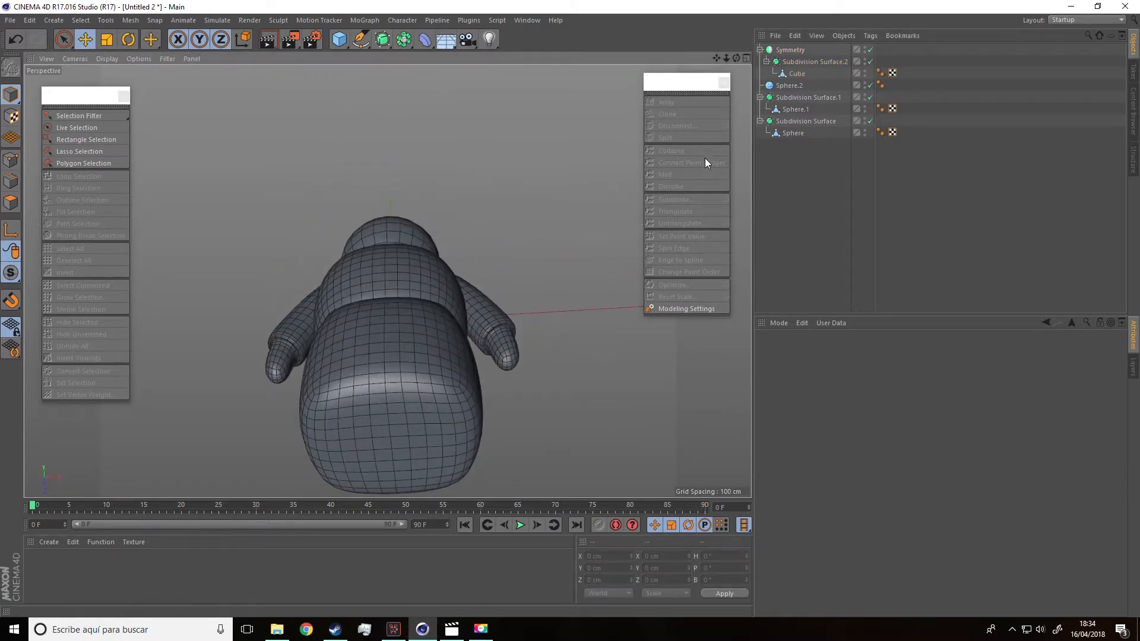
{"action": "left_click", "coordinate": [355, 367]}
{"action": "middle_click_drag", "start_coordinate": [277, 241], "coordinate": [270, 171], "text": "alt"}
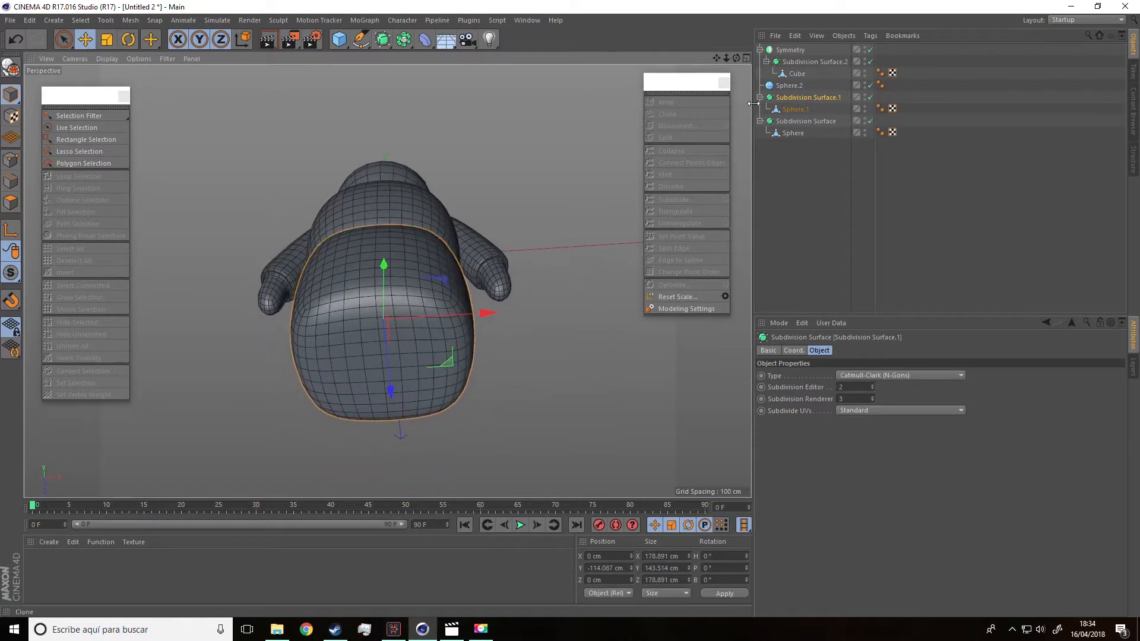
{"action": "left_click", "coordinate": [799, 110]}
{"action": "left_click", "coordinate": [11, 202]}
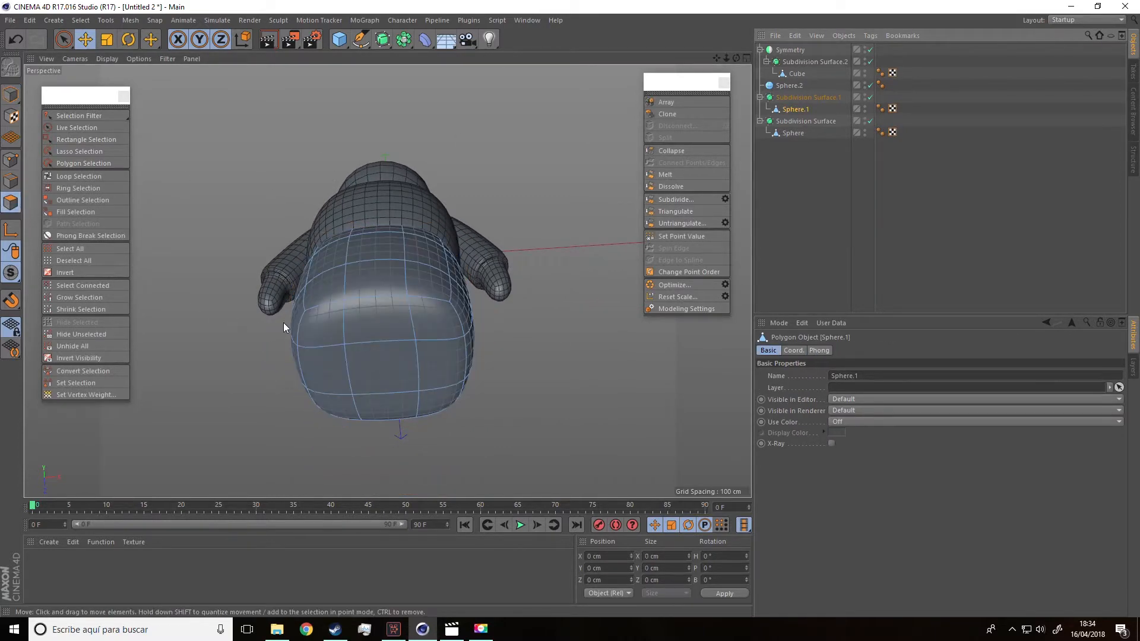
{"action": "key", "text": "9"}
{"action": "mouse_move", "coordinate": [315, 380]}
{"action": "left_mouse_down"}
{"action": "mouse_move", "coordinate": [323, 346]}
{"action": "mouse_move", "coordinate": [380, 341]}
{"action": "mouse_move", "coordinate": [431, 391]}
{"action": "mouse_move", "coordinate": [335, 399]}
{"action": "left_mouse_up"}
{"action": "mouse_move", "coordinate": [364, 358]}
{"action": "left_mouse_down", "text": "alt"}
{"action": "mouse_move", "coordinate": [344, 428]}
{"action": "mouse_move", "coordinate": [369, 335]}
{"action": "left_mouse_up", "text": "alt"}
{"action": "left_click", "coordinate": [107, 40]}
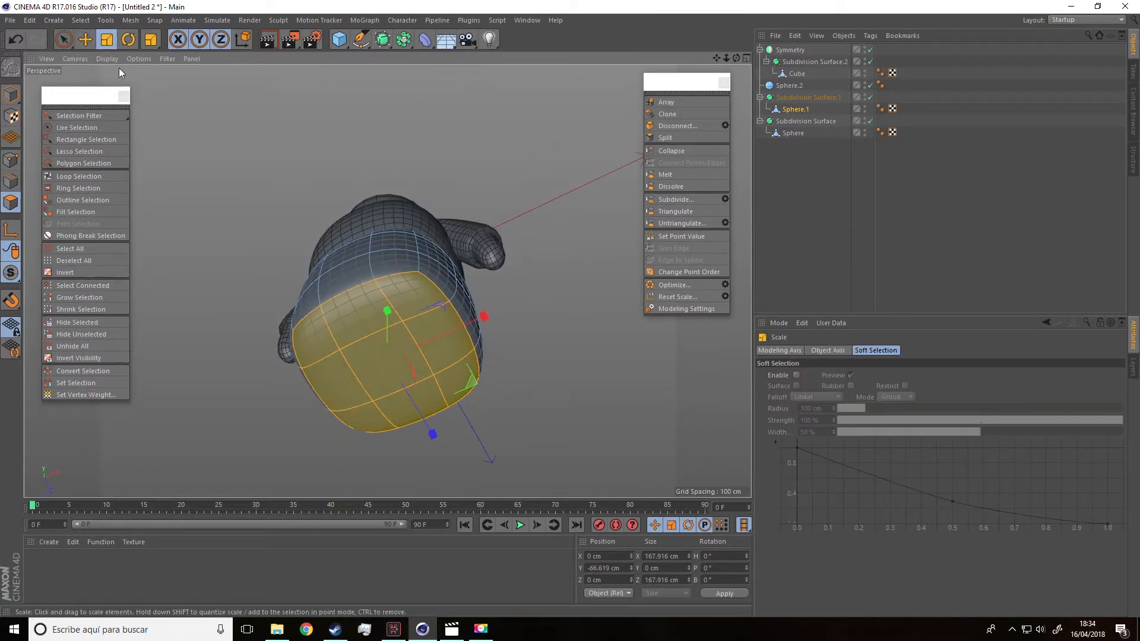
{"action": "left_click_drag", "start_coordinate": [415, 140], "coordinate": [553, 224]}
{"action": "scroll", "coordinate": [545, 230], "scroll_direction": "down", "scroll_amount": 5}
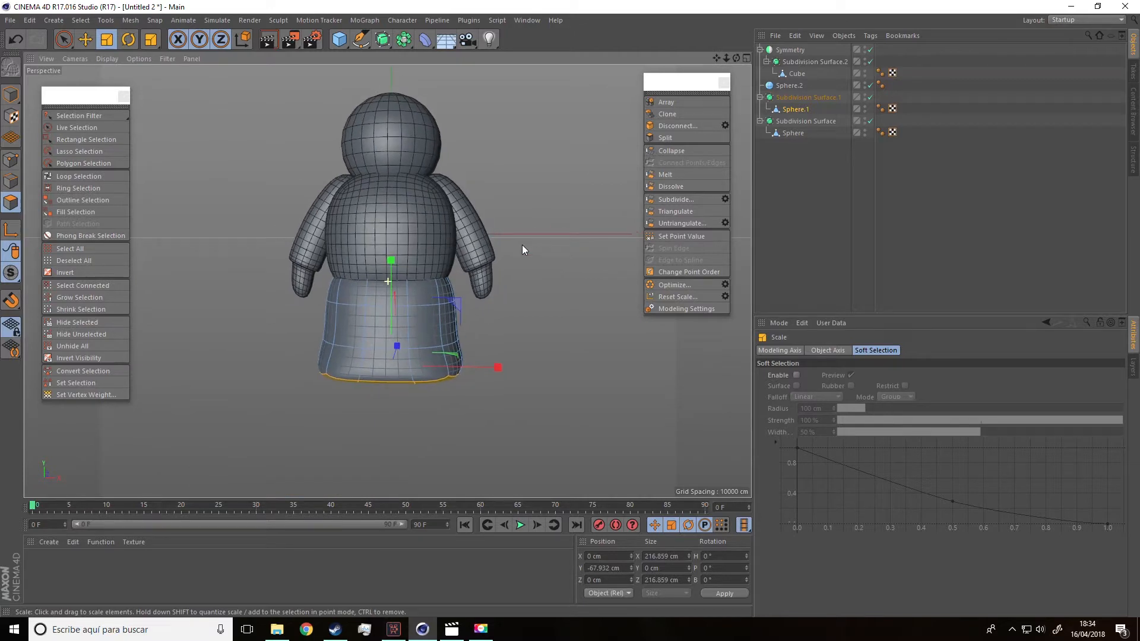
{"action": "middle_click_drag", "start_coordinate": [522, 244], "coordinate": [472, 294], "text": "alt"}
{"action": "left_click", "coordinate": [503, 341]}
{"action": "left_click_drag", "start_coordinate": [504, 341], "coordinate": [568, 314], "text": "alt"}
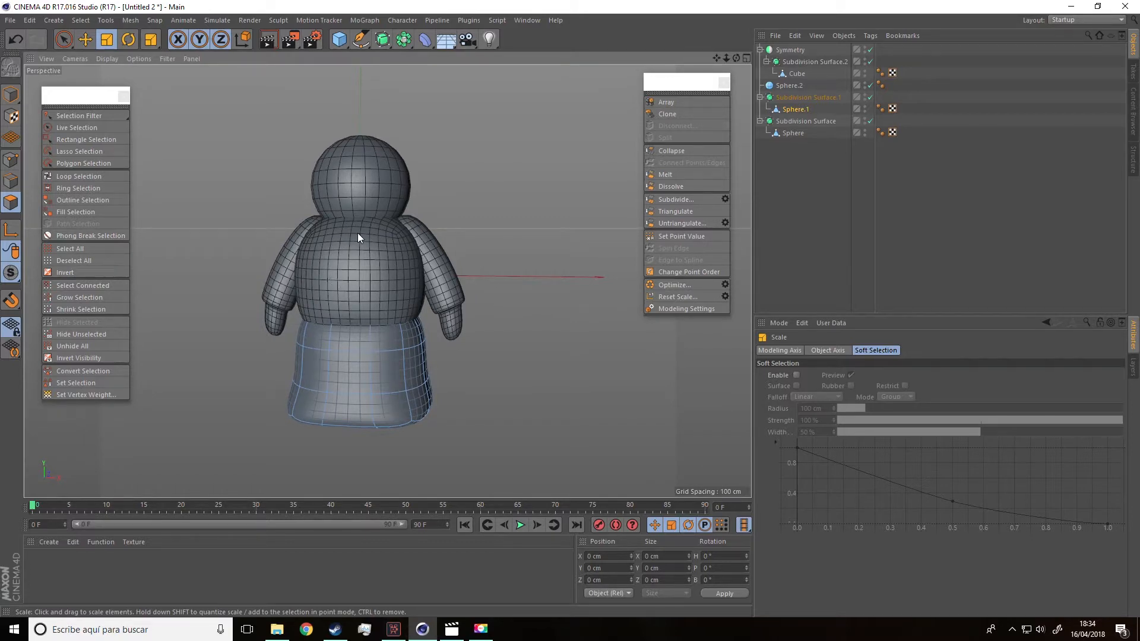
Select the torso's central front column of polygons and extrude it inward with an offset of about -16.1 cm.
{"action": "left_click", "coordinate": [795, 109]}
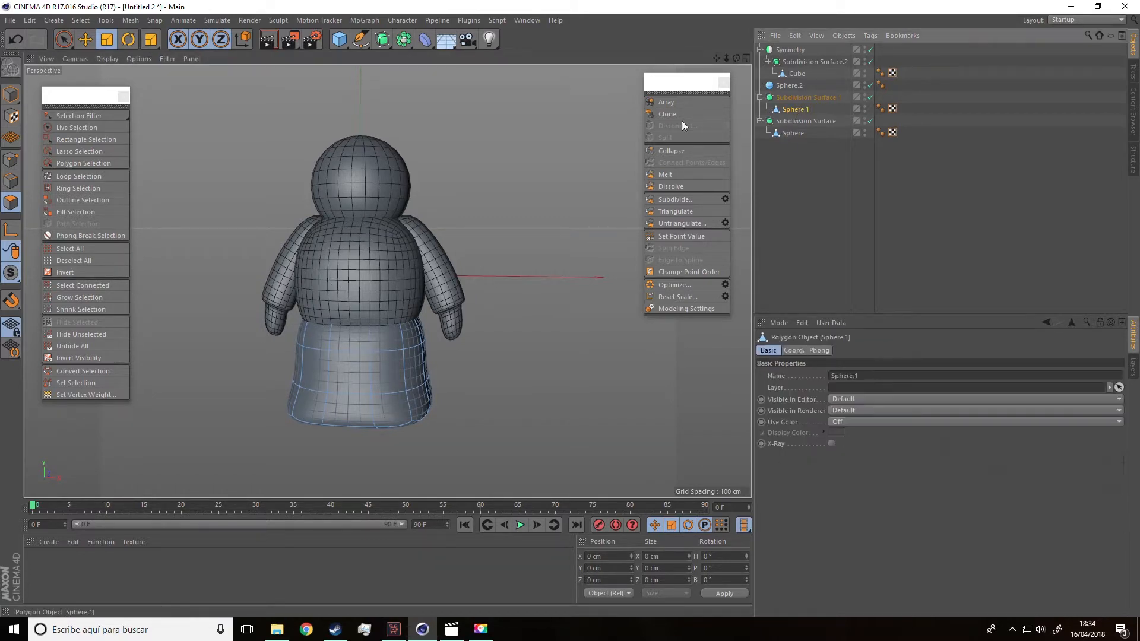
{"action": "left_click", "coordinate": [795, 136]}
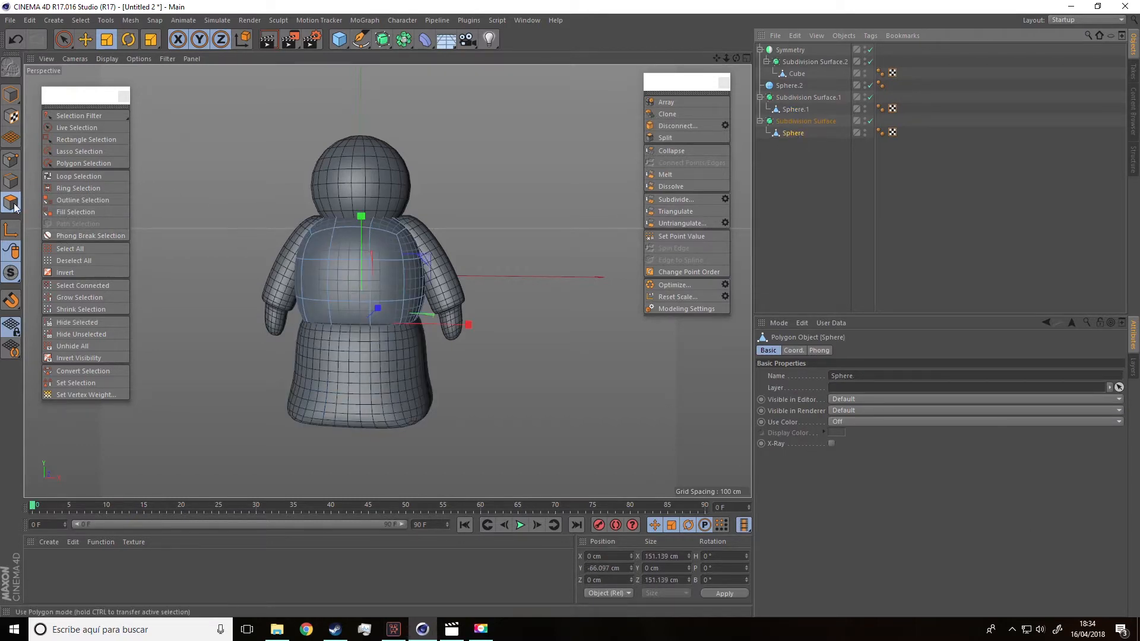
{"action": "left_click", "coordinate": [76, 127]}
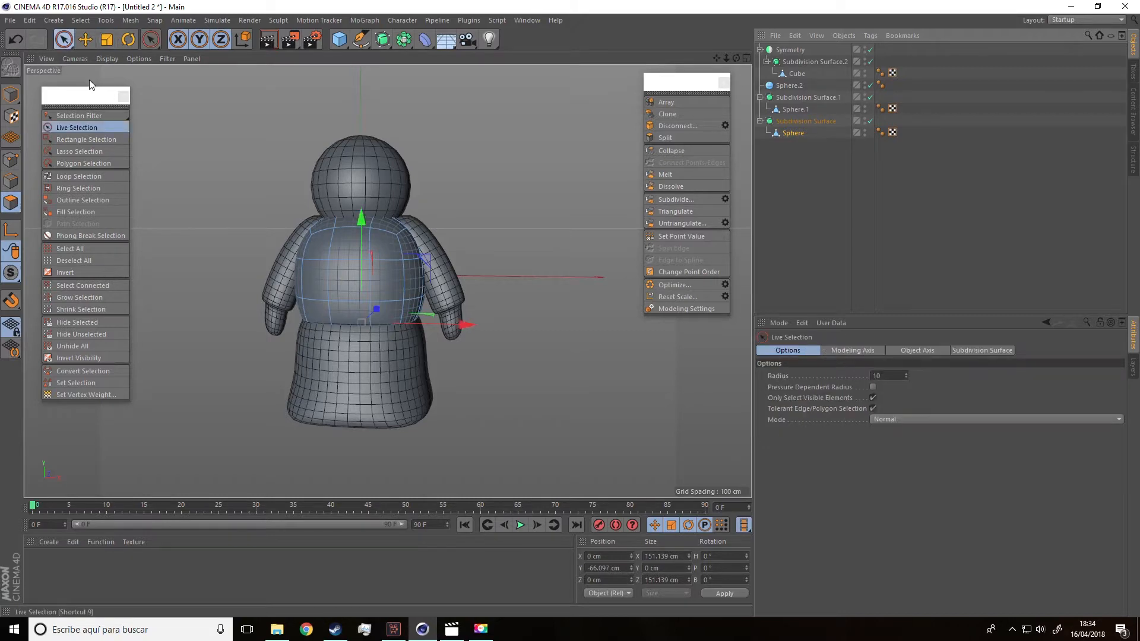
{"action": "mouse_move", "coordinate": [340, 235]}
{"action": "left_mouse_down"}
{"action": "mouse_move", "coordinate": [343, 226]}
{"action": "mouse_move", "coordinate": [342, 333]}
{"action": "mouse_move", "coordinate": [257, 255]}
{"action": "mouse_move", "coordinate": [260, 326]}
{"action": "mouse_move", "coordinate": [279, 358]}
{"action": "left_mouse_up"}
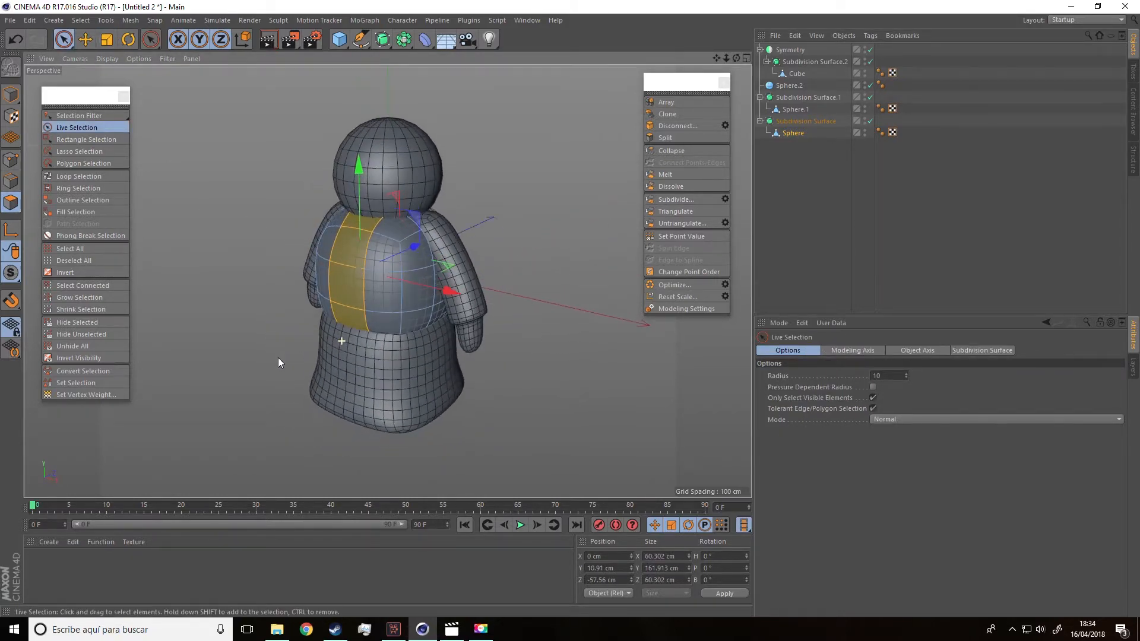
{"action": "scroll", "coordinate": [312, 301], "scroll_direction": "up", "scroll_amount": 3}
{"action": "left_click_drag", "start_coordinate": [311, 301], "coordinate": [328, 287], "text": "alt"}
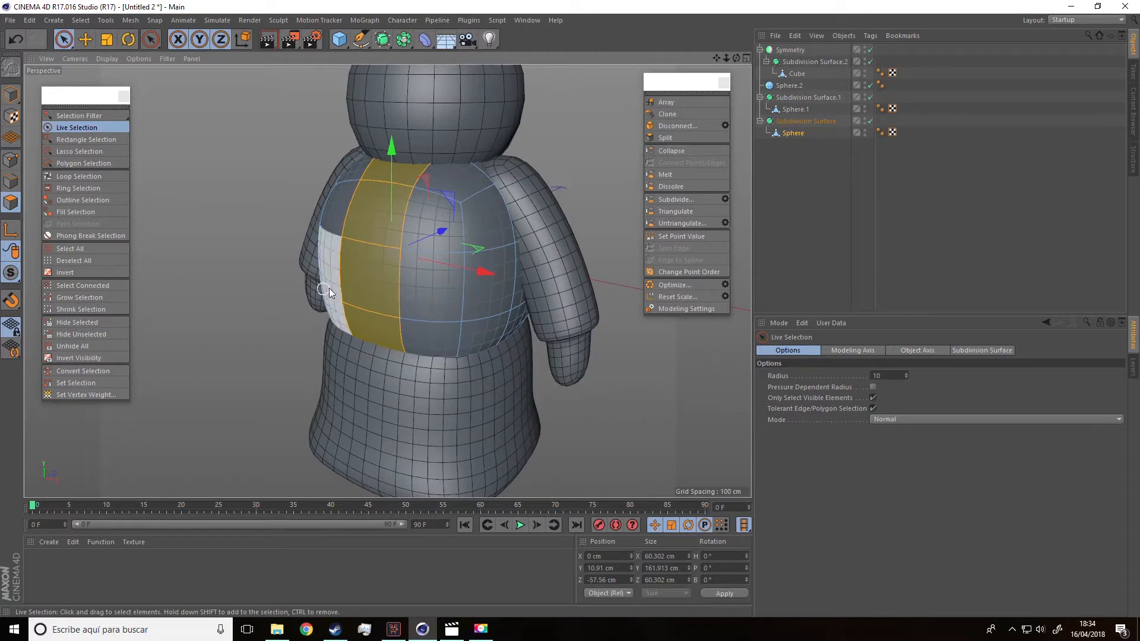
{"action": "right_click", "coordinate": [385, 307]}
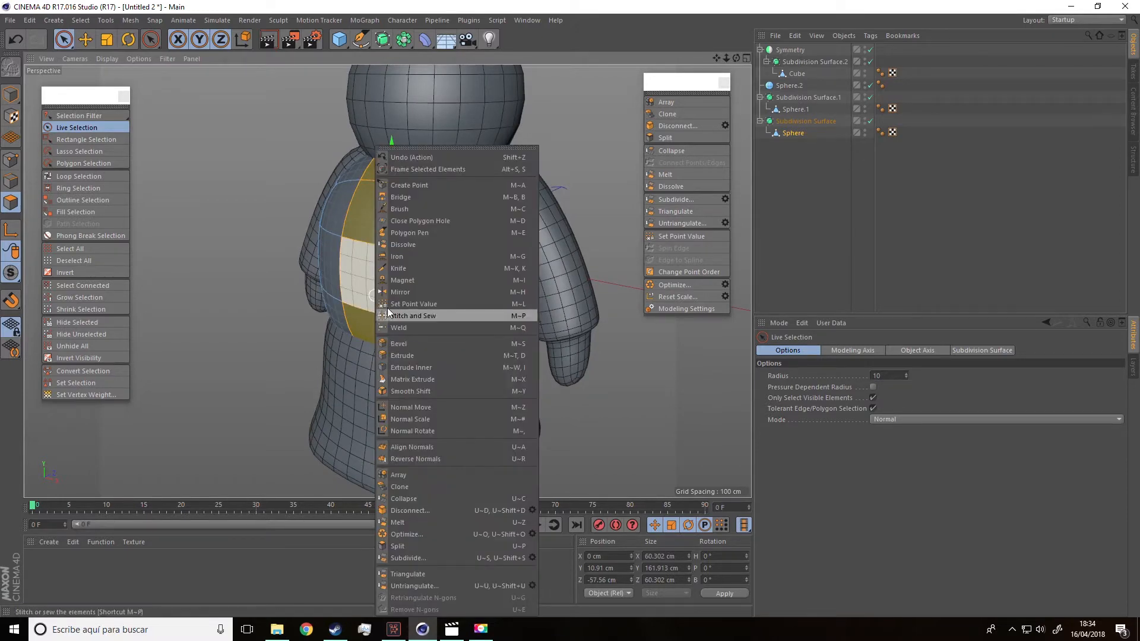
{"action": "left_click", "coordinate": [398, 353]}
{"action": "left_click_drag", "start_coordinate": [277, 343], "coordinate": [234, 345]}
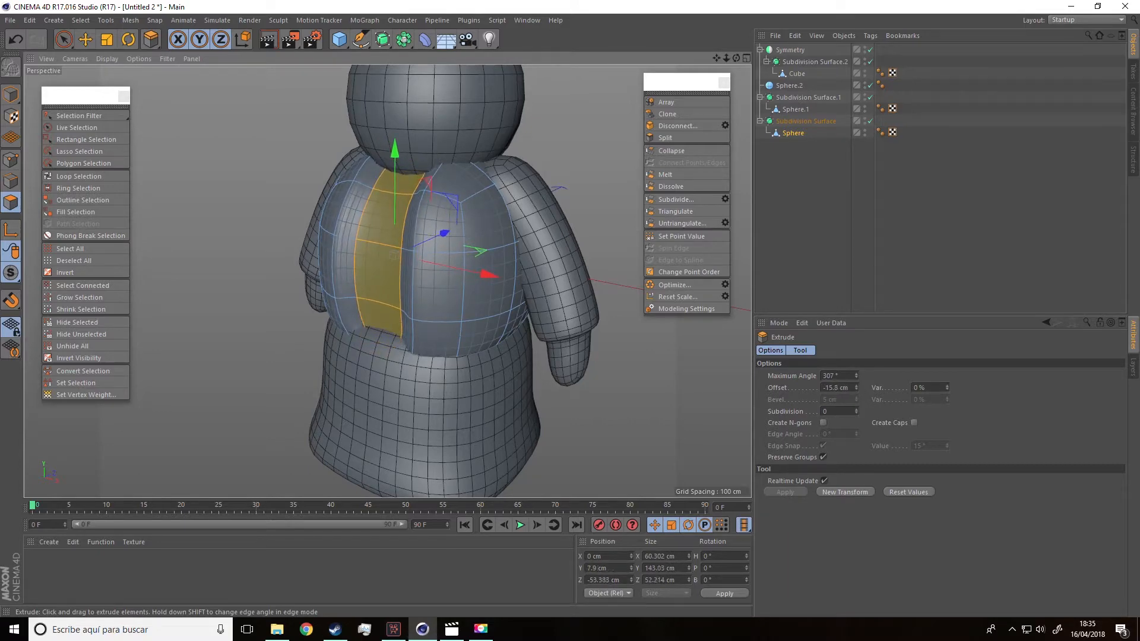
{"action": "mouse_move", "coordinate": [374, 332]}
{"action": "left_mouse_down", "text": "alt"}
{"action": "mouse_move", "coordinate": [340, 326]}
{"action": "mouse_move", "coordinate": [334, 344]}
{"action": "mouse_move", "coordinate": [370, 354]}
{"action": "left_mouse_up", "text": "alt"}
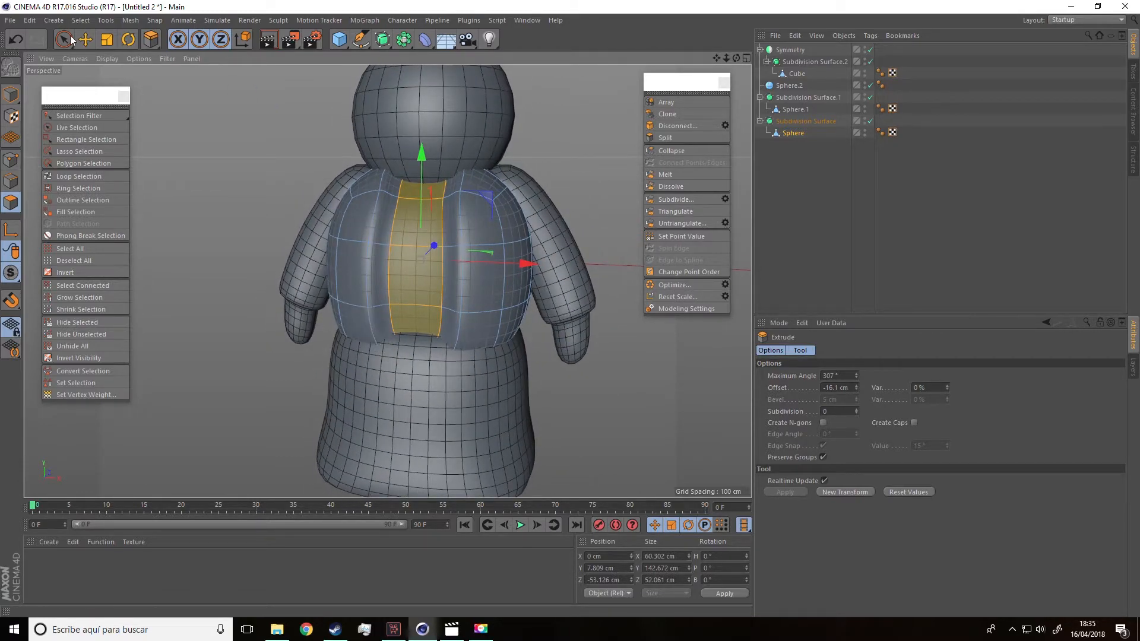
Select the side walls along the lower half of the torso's front groove and scale them closer together along X.
{"action": "left_click", "coordinate": [65, 40]}
{"action": "left_click", "coordinate": [383, 330]}
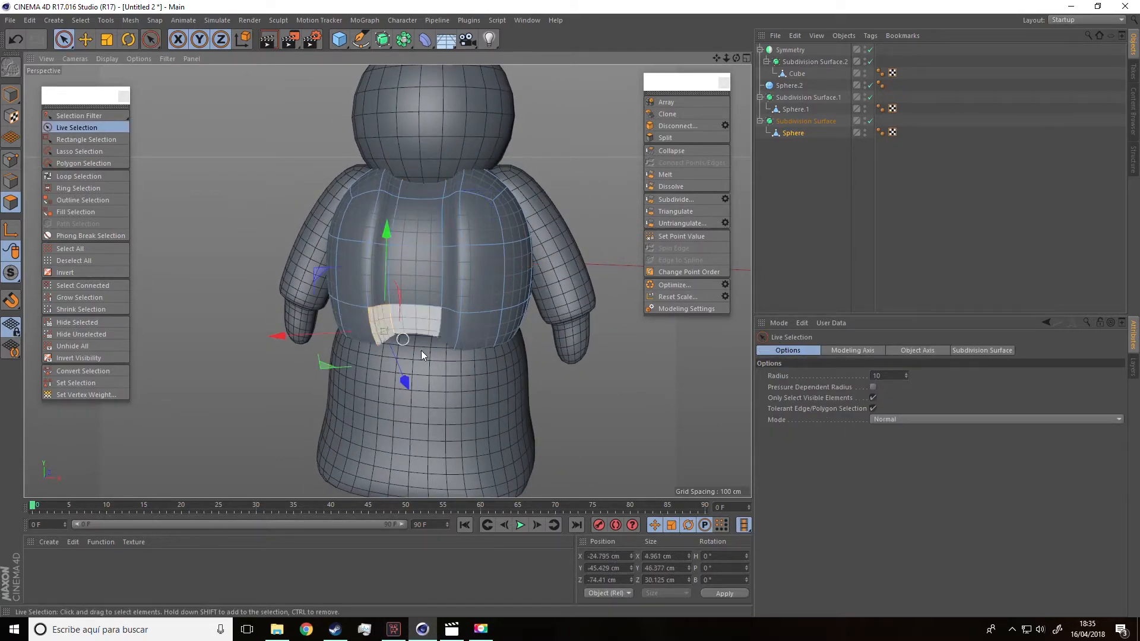
{"action": "left_click", "coordinate": [448, 331], "text": "shift"}
{"action": "left_click", "coordinate": [381, 292], "text": "shift"}
{"action": "left_click", "coordinate": [455, 289], "text": "shift"}
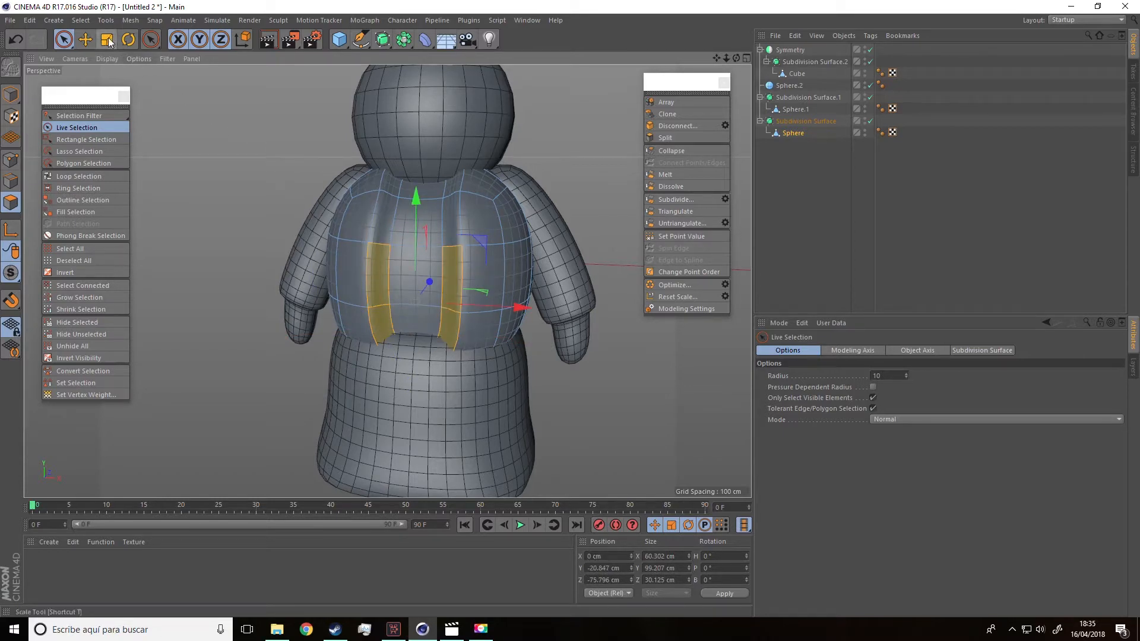
{"action": "left_click", "coordinate": [106, 39]}
{"action": "left_click_drag", "start_coordinate": [399, 309], "coordinate": [414, 328], "text": "alt"}
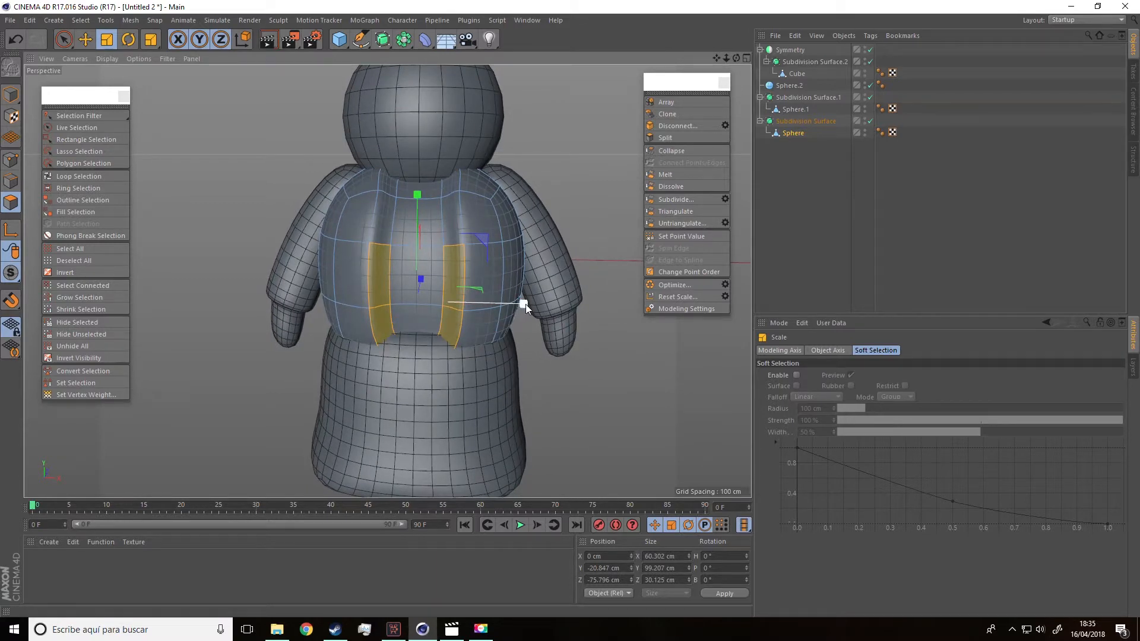
{"action": "left_click_drag", "start_coordinate": [526, 304], "coordinate": [467, 302]}
Spread the groove's upper side walls apart along X and scale the groove's lower floor polygons narrower.
{"action": "left_click", "coordinate": [394, 229]}
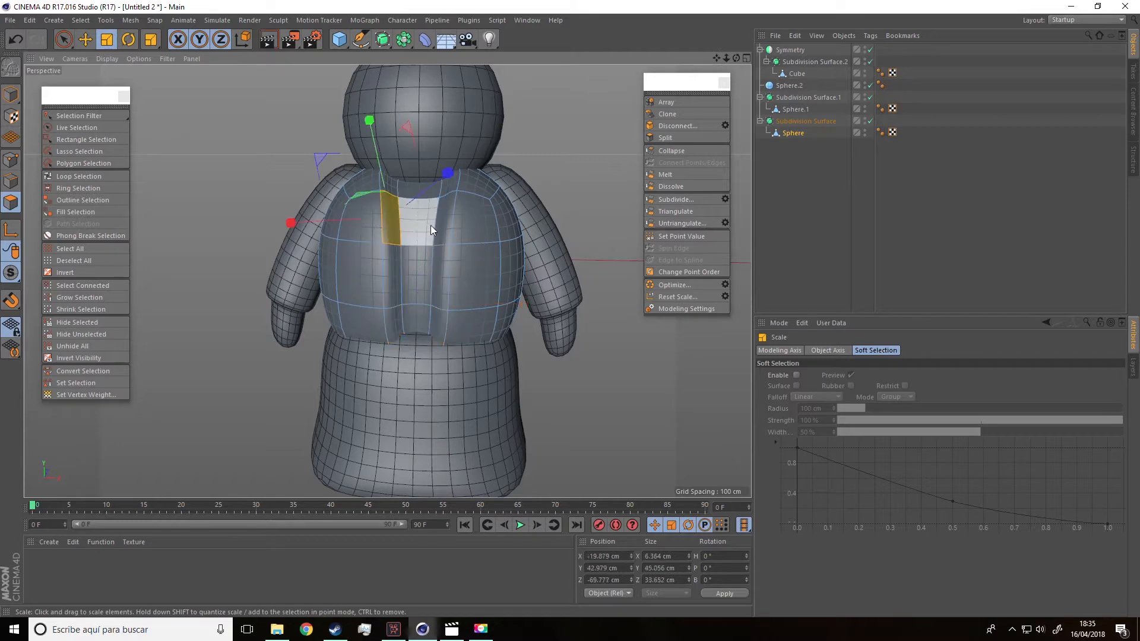
{"action": "left_click", "coordinate": [446, 228], "text": "shift"}
{"action": "left_click_drag", "start_coordinate": [526, 221], "coordinate": [551, 227]}
{"action": "left_click", "coordinate": [418, 297]}
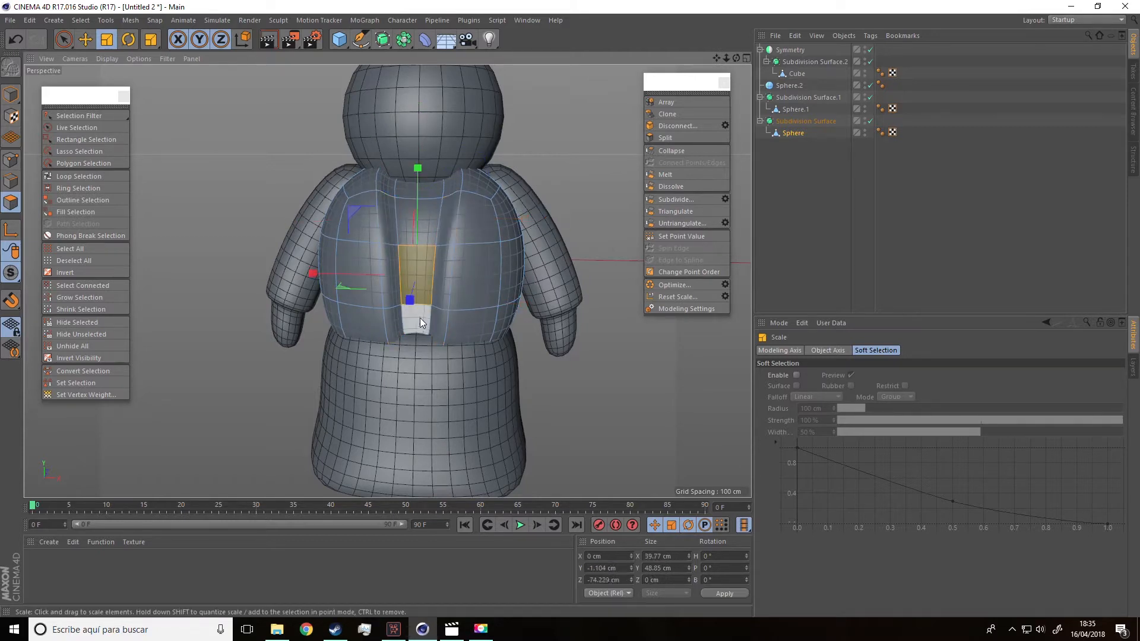
{"action": "left_click_drag", "start_coordinate": [519, 296], "coordinate": [472, 300]}
Pinch the groove's lowest side walls together by scaling them along X to about 0.04 cm.
{"action": "left_click", "coordinate": [436, 281]}
{"action": "left_click", "coordinate": [393, 281], "text": "shift"}
{"action": "left_click", "coordinate": [403, 326], "text": "shift"}
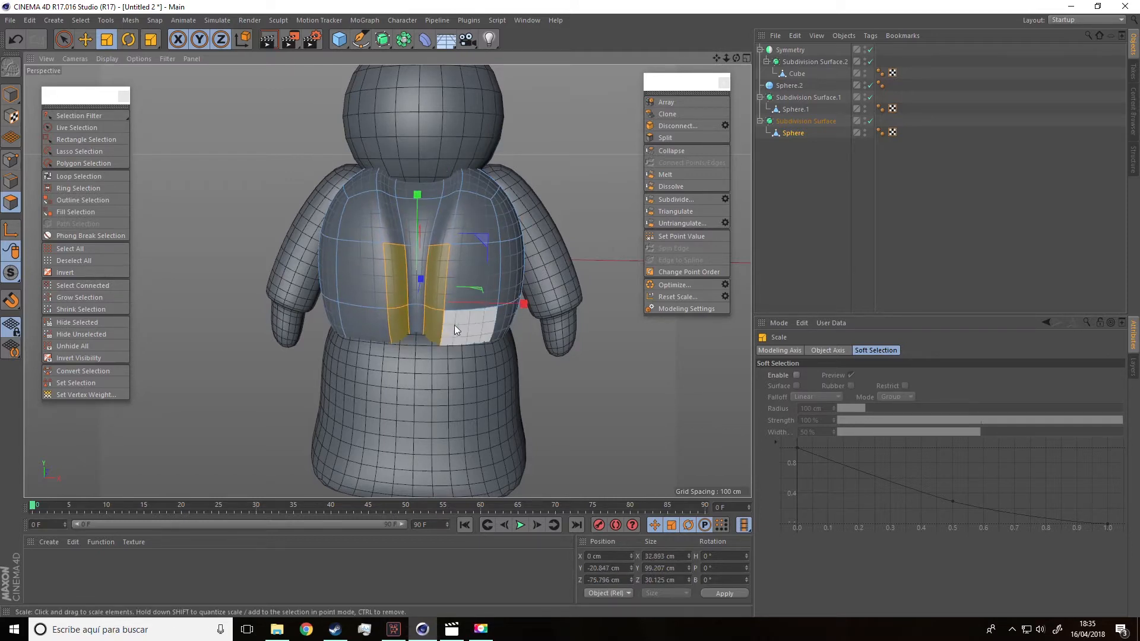
{"action": "left_click", "coordinate": [426, 330]}
{"action": "left_click", "coordinate": [404, 315], "text": "shift"}
{"action": "left_click_drag", "start_coordinate": [446, 333], "coordinate": [415, 336]}
{"action": "left_click_drag", "start_coordinate": [479, 312], "coordinate": [479, 315], "text": "alt"}
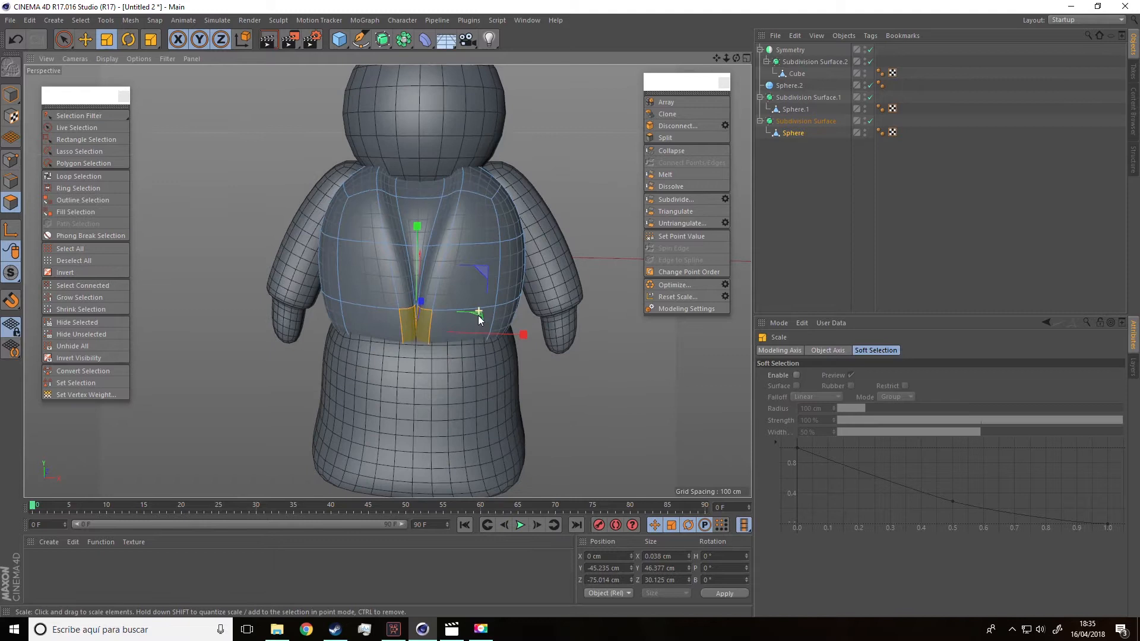
Widen the groove's middle side walls along X to about 55.5 cm to shape a V opening, and clear the selection.
{"action": "left_click", "coordinate": [407, 273]}
{"action": "left_click", "coordinate": [430, 269], "text": "shift"}
{"action": "left_click_drag", "start_coordinate": [448, 277], "coordinate": [593, 288]}
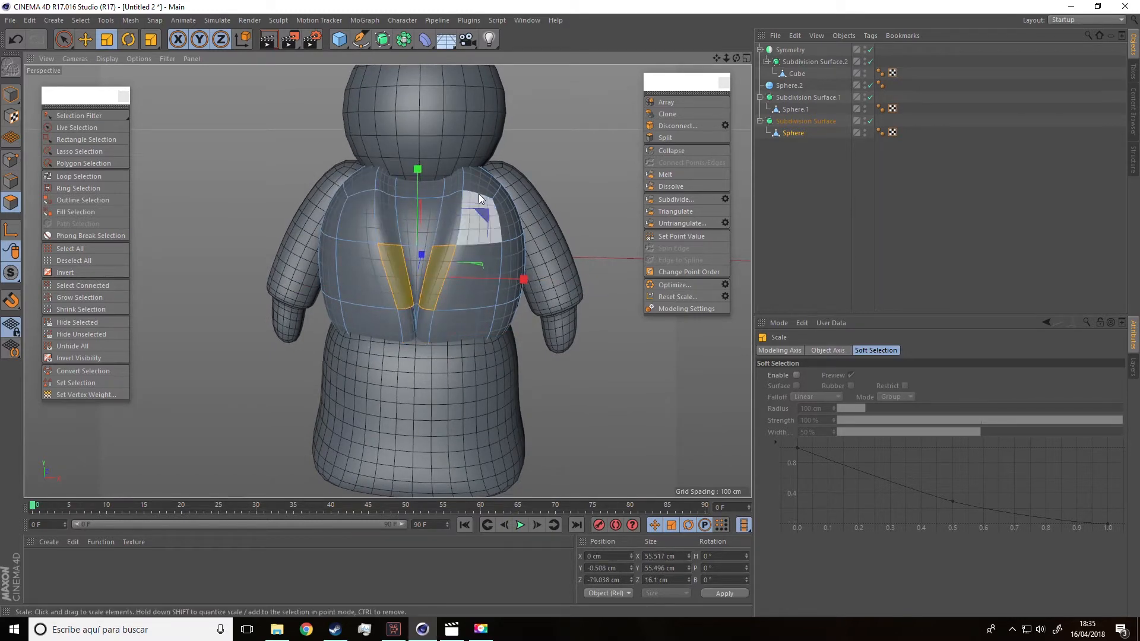
{"action": "mouse_move", "coordinate": [374, 234]}
{"action": "left_mouse_down", "text": "alt"}
{"action": "mouse_move", "coordinate": [545, 232]}
{"action": "mouse_move", "coordinate": [380, 219]}
{"action": "mouse_move", "coordinate": [369, 234]}
{"action": "mouse_move", "coordinate": [376, 310]}
{"action": "mouse_move", "coordinate": [373, 253]}
{"action": "left_mouse_up", "text": "alt"}
{"action": "scroll", "coordinate": [370, 235], "scroll_direction": "down", "scroll_amount": 4}
{"action": "scroll", "coordinate": [373, 253], "scroll_direction": "up", "scroll_amount": 4}
{"action": "left_click", "coordinate": [244, 186]}
{"action": "left_click_drag", "start_coordinate": [244, 242], "coordinate": [297, 250], "text": "alt"}
{"action": "scroll", "coordinate": [329, 252], "scroll_direction": "down", "scroll_amount": 4}
{"action": "mouse_move", "coordinate": [420, 209]}
{"action": "left_mouse_down", "text": "alt"}
{"action": "mouse_move", "coordinate": [460, 202]}
{"action": "mouse_move", "coordinate": [435, 214]}
{"action": "left_mouse_up", "text": "alt"}
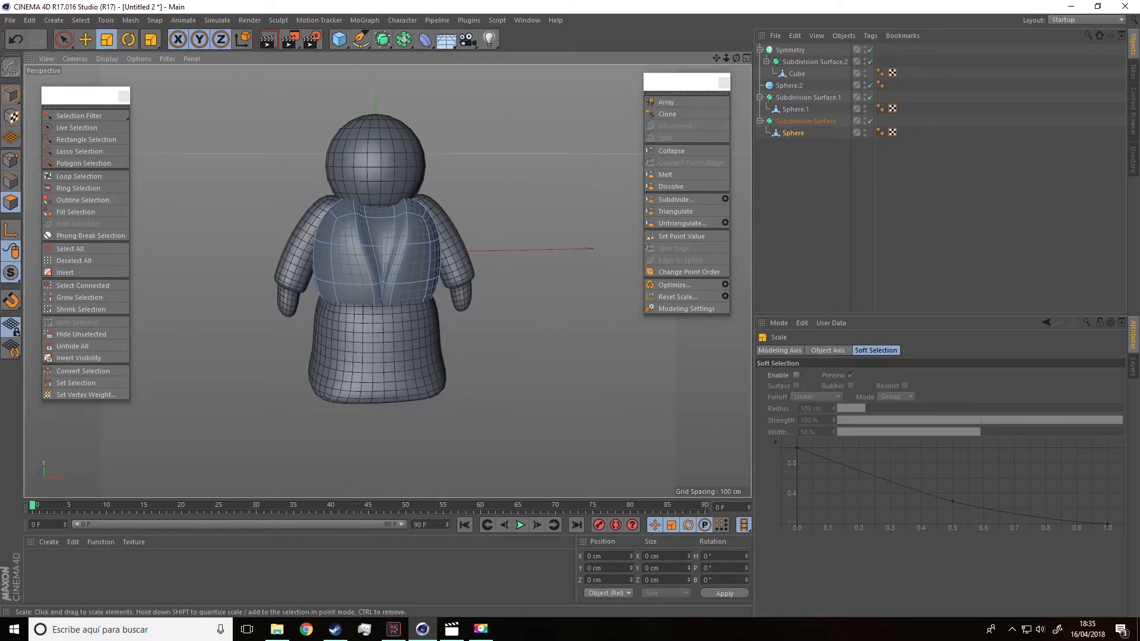
Select the groove's upper floor polygons below the head and extrude them inward with an offset of about -20.5 cm.
{"action": "left_click_drag", "start_coordinate": [374, 269], "coordinate": [355, 261], "text": "alt"}
{"action": "right_click_drag", "start_coordinate": [357, 211], "coordinate": [425, 207], "text": "alt"}
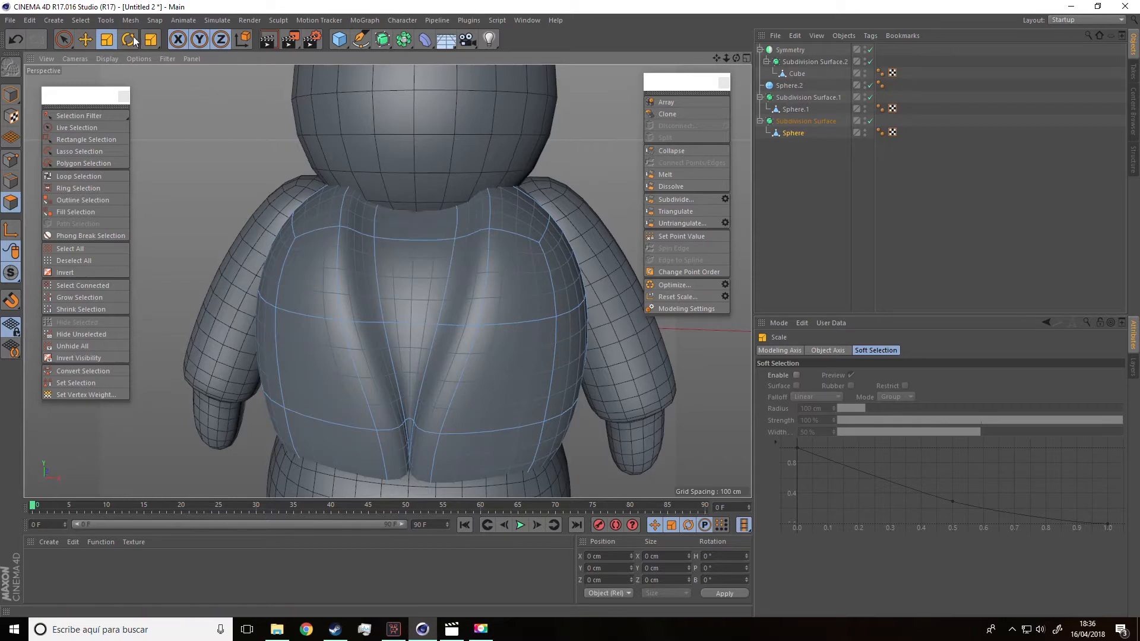
{"action": "left_click", "coordinate": [65, 41]}
{"action": "mouse_move", "coordinate": [386, 224]}
{"action": "left_mouse_down"}
{"action": "mouse_move", "coordinate": [492, 322]}
{"action": "mouse_move", "coordinate": [362, 299]}
{"action": "left_mouse_up"}
{"action": "key", "text": "t"}
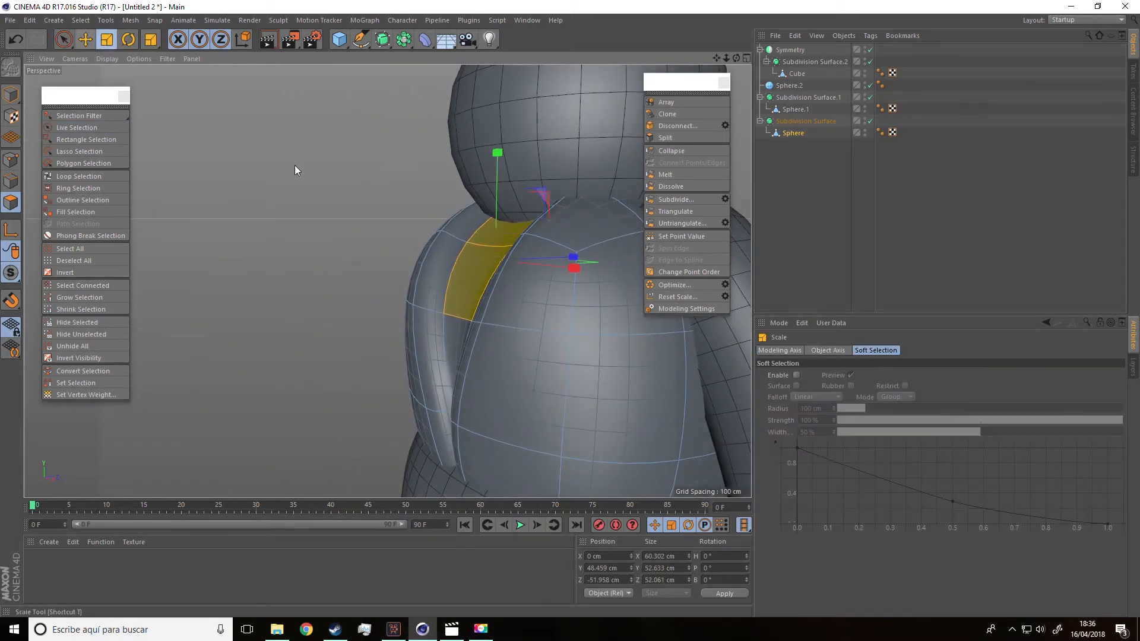
{"action": "key", "text": "m"}
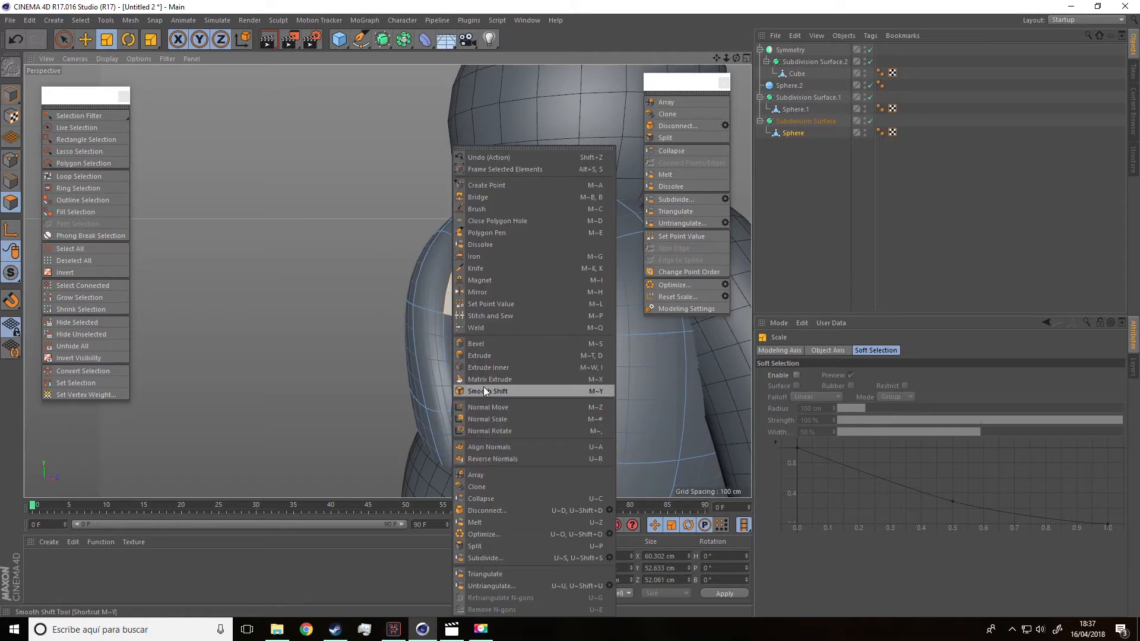
{"action": "left_click", "coordinate": [481, 356]}
{"action": "left_click_drag", "start_coordinate": [329, 288], "coordinate": [407, 226]}
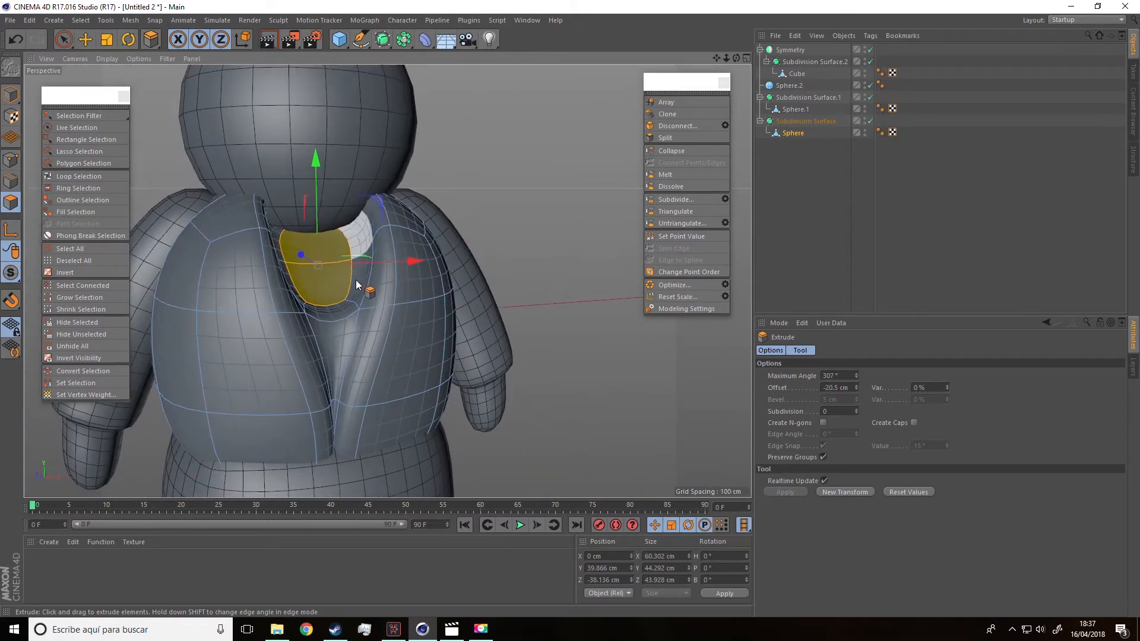
Select the upper chest polygons on both sides of the neckline and move them back along Z to about -62 cm.
{"action": "left_click_drag", "start_coordinate": [390, 328], "coordinate": [419, 236], "text": "alt"}
{"action": "left_click", "coordinate": [425, 242]}
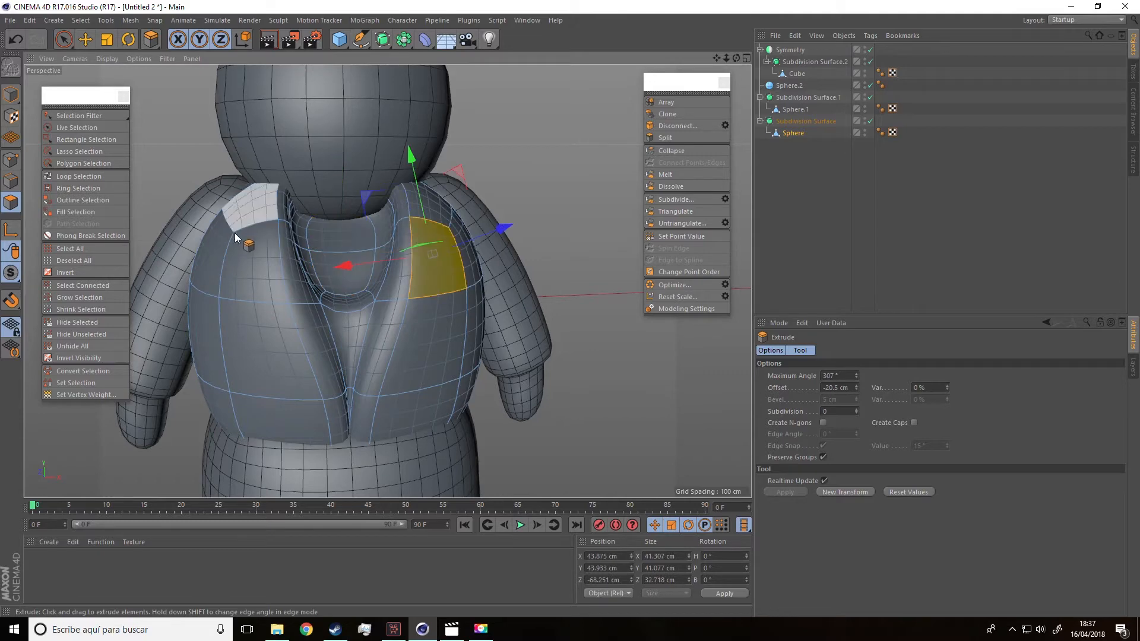
{"action": "left_click", "coordinate": [251, 249], "text": "shift"}
{"action": "left_click_drag", "start_coordinate": [308, 289], "coordinate": [226, 293], "text": "alt"}
{"action": "key", "text": "t"}
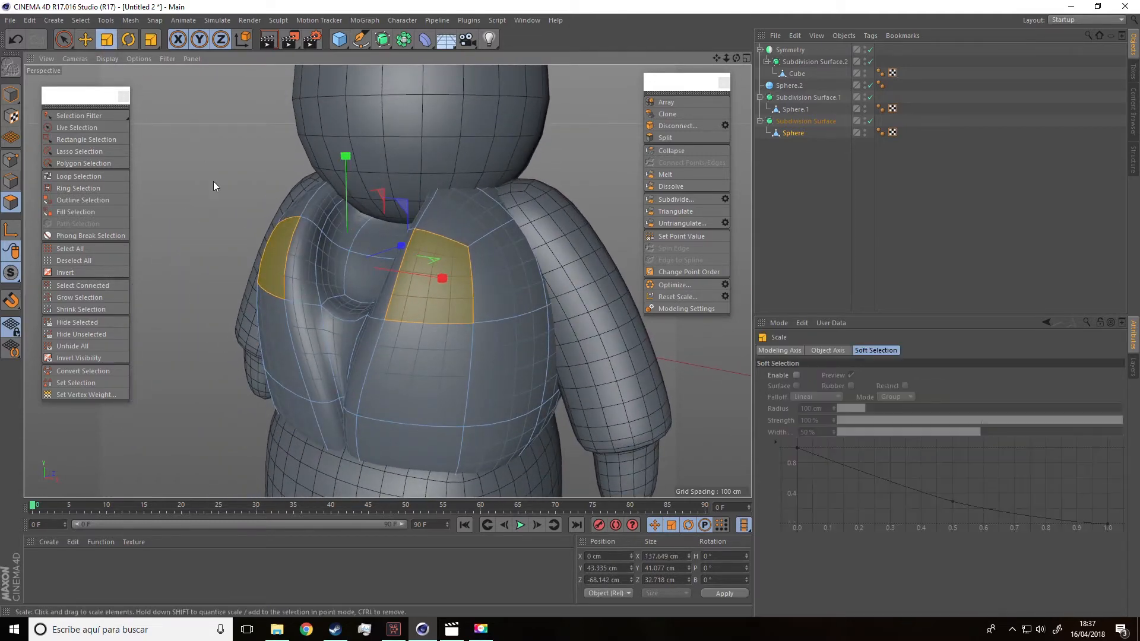
{"action": "left_click_drag", "start_coordinate": [213, 182], "coordinate": [236, 240], "text": "alt"}
{"action": "left_click", "coordinate": [89, 41]}
{"action": "left_click_drag", "start_coordinate": [431, 236], "coordinate": [446, 235]}
{"action": "left_click_drag", "start_coordinate": [409, 265], "coordinate": [507, 232], "text": "alt"}
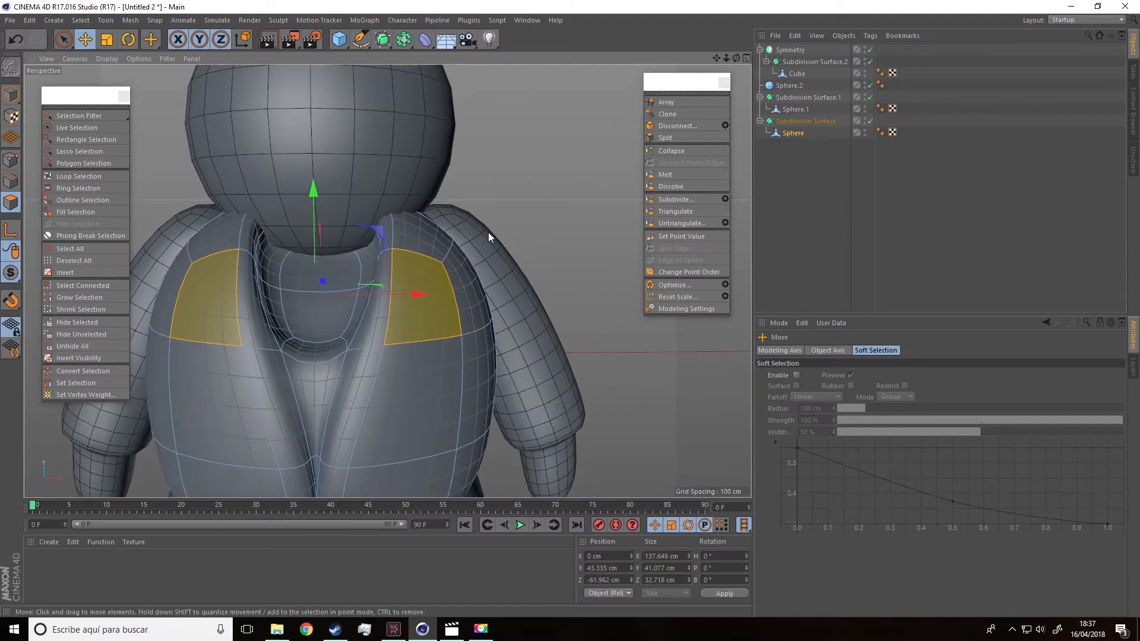
Select the outer chest polygons next to both arms and scale them along X to about 162.1 cm.
{"action": "left_click", "coordinate": [475, 313]}
{"action": "left_click", "coordinate": [176, 277], "text": "shift"}
{"action": "left_click", "coordinate": [112, 40]}
{"action": "left_click_drag", "start_coordinate": [423, 283], "coordinate": [412, 283]}
{"action": "scroll", "coordinate": [443, 343], "scroll_direction": "down", "scroll_amount": 5}
{"action": "scroll", "coordinate": [452, 367], "scroll_direction": "down", "scroll_amount": 3}
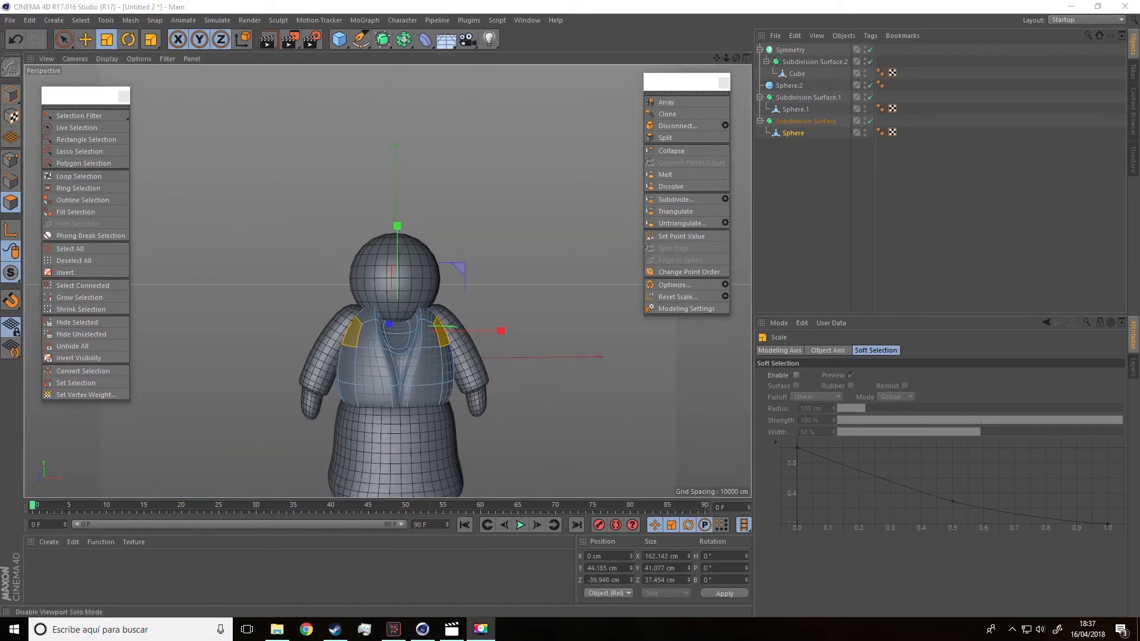
Select the torso's side polygons below both arms, front and back, and narrow them along X to about 161.8 cm.
{"action": "left_click_drag", "start_coordinate": [517, 326], "coordinate": [537, 382], "text": "alt"}
{"action": "middle_click_drag", "start_coordinate": [537, 382], "coordinate": [522, 347], "text": "alt"}
{"action": "scroll", "coordinate": [485, 344], "scroll_direction": "up", "scroll_amount": 5}
{"action": "left_click", "coordinate": [398, 320]}
{"action": "left_click_drag", "start_coordinate": [396, 319], "coordinate": [204, 336], "text": "alt"}
{"action": "left_click", "coordinate": [189, 334], "text": "shift"}
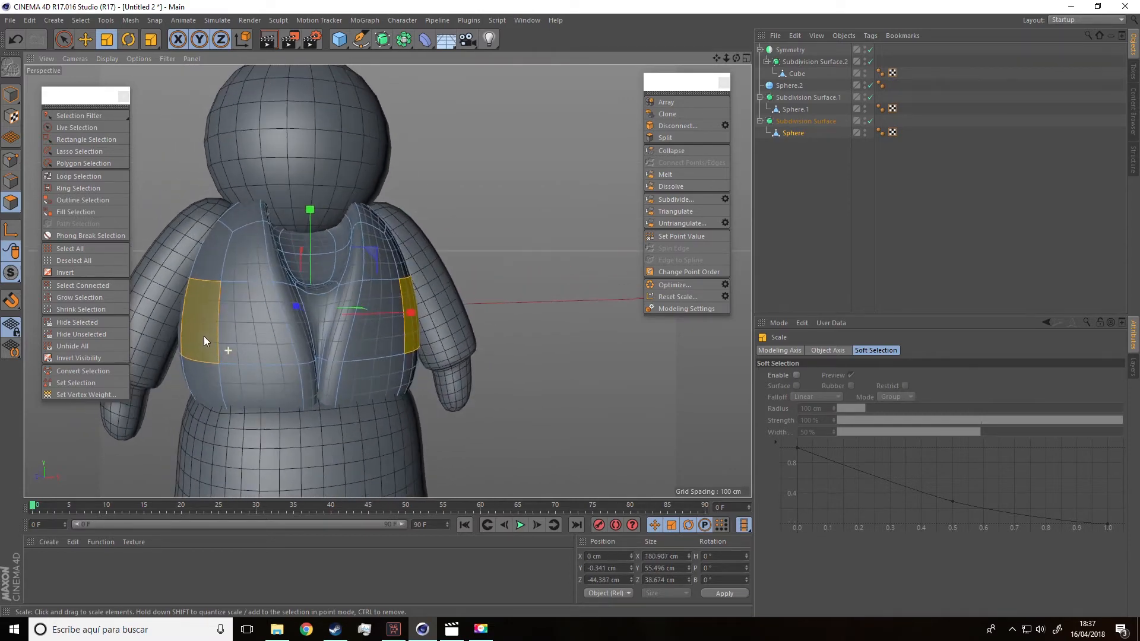
{"action": "left_click_drag", "start_coordinate": [386, 274], "coordinate": [494, 347], "text": "alt"}
{"action": "left_click", "coordinate": [494, 349], "text": "shift"}
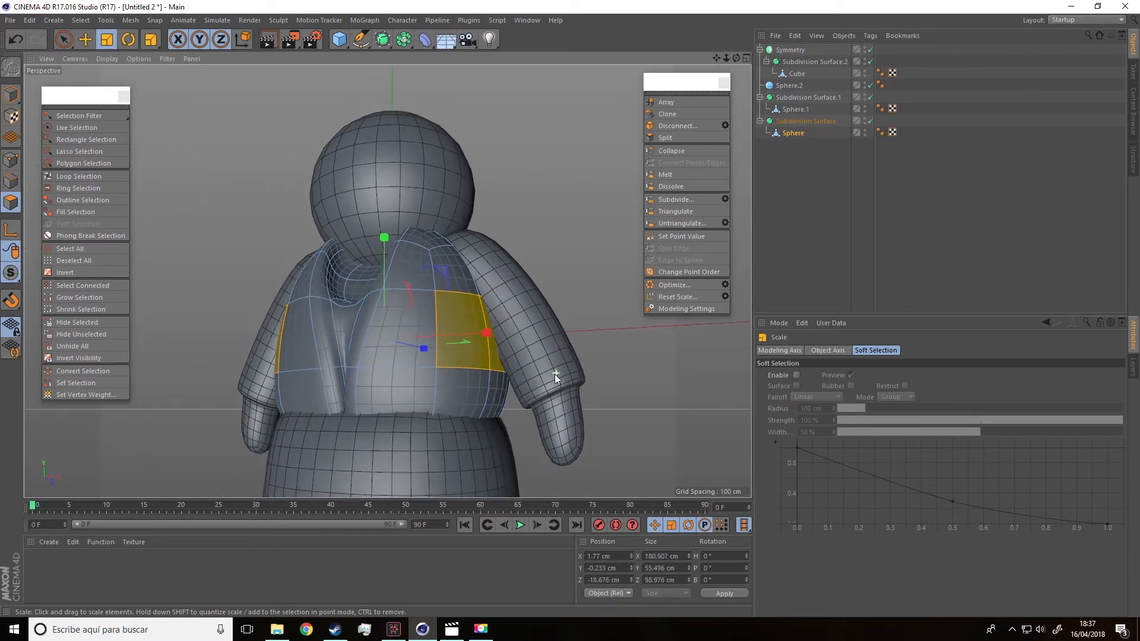
{"action": "left_click_drag", "start_coordinate": [555, 373], "coordinate": [650, 387], "text": "alt"}
{"action": "left_click", "coordinate": [258, 383], "text": "shift"}
{"action": "scroll", "coordinate": [266, 386], "scroll_direction": "down", "scroll_amount": 5}
{"action": "left_click_drag", "start_coordinate": [256, 389], "coordinate": [494, 376], "text": "alt"}
{"action": "left_click", "coordinate": [148, 388], "text": "shift"}
{"action": "left_click_drag", "start_coordinate": [404, 337], "coordinate": [415, 338]}
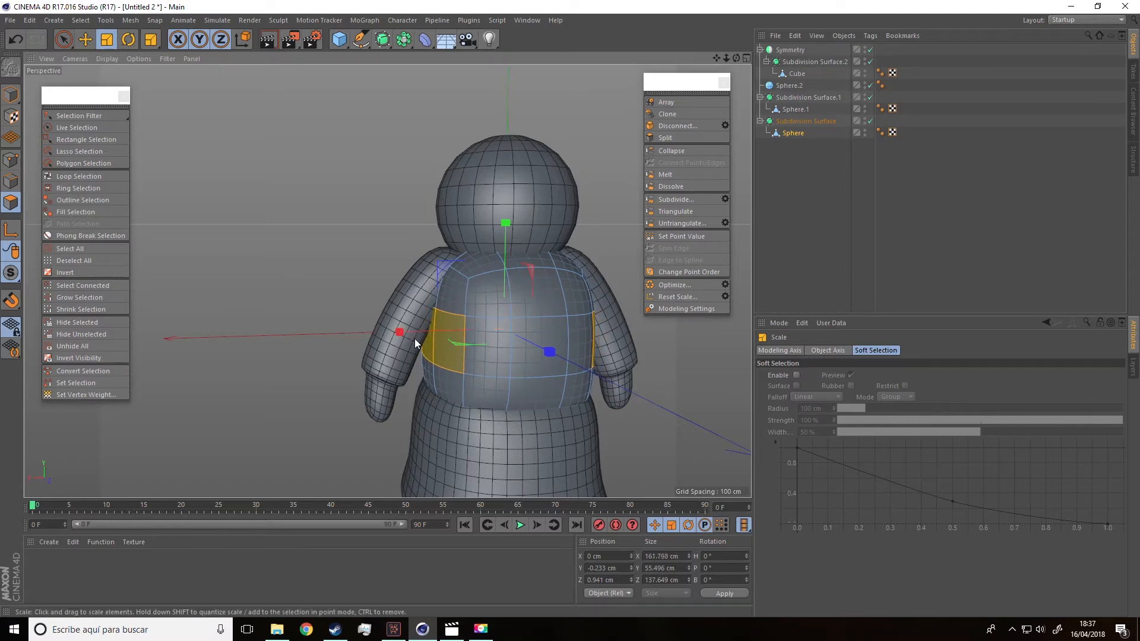
Deselect the torso mesh and examine the whole figure from the front.
{"action": "left_click", "coordinate": [546, 301]}
{"action": "left_click_drag", "start_coordinate": [530, 366], "coordinate": [463, 358], "text": "alt"}
{"action": "scroll", "coordinate": [508, 304], "scroll_direction": "down", "scroll_amount": 4}
{"action": "middle_click_drag", "start_coordinate": [463, 358], "coordinate": [427, 318], "text": "alt"}
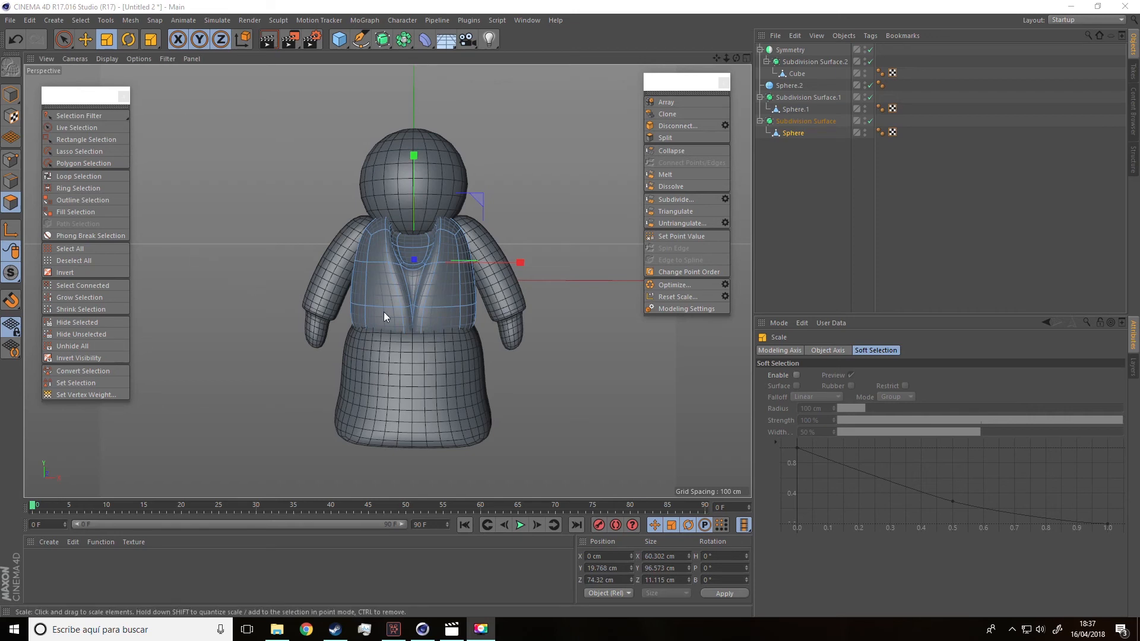
{"action": "left_click", "coordinate": [826, 215]}
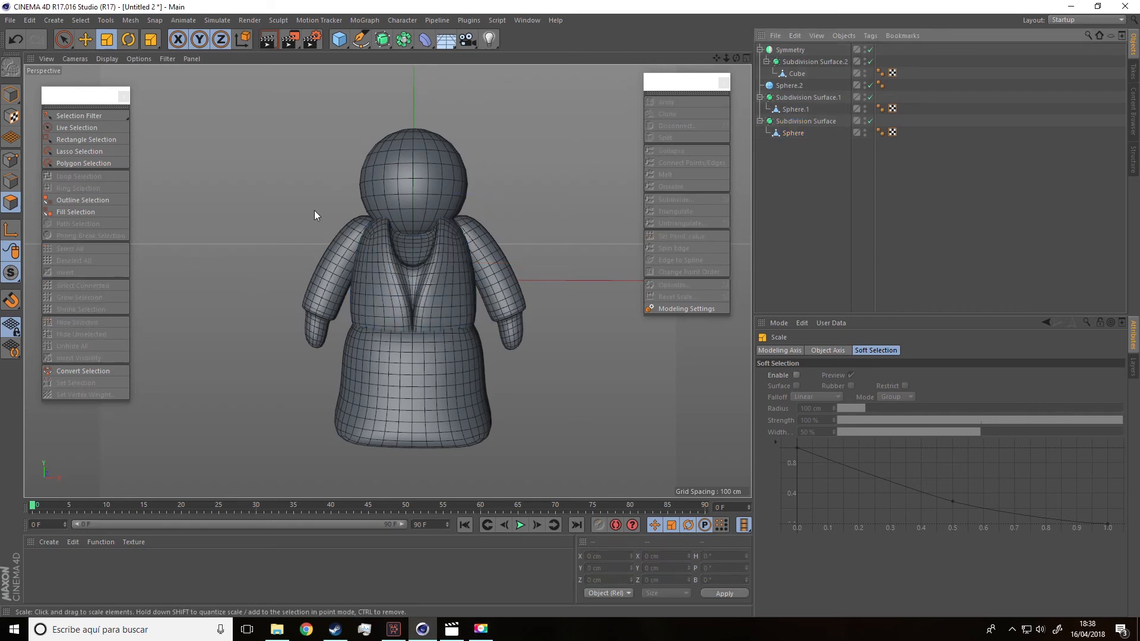